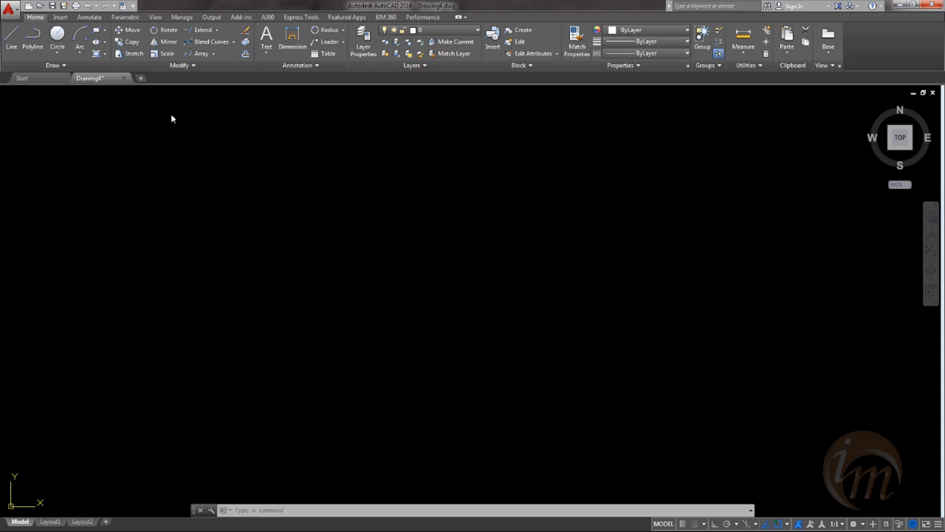
# Step: Draw a circle of radius 6 in the empty drawing area with Ortho mode switched on
pyautogui.click(50, 41)
pyautogui.click(364, 265)
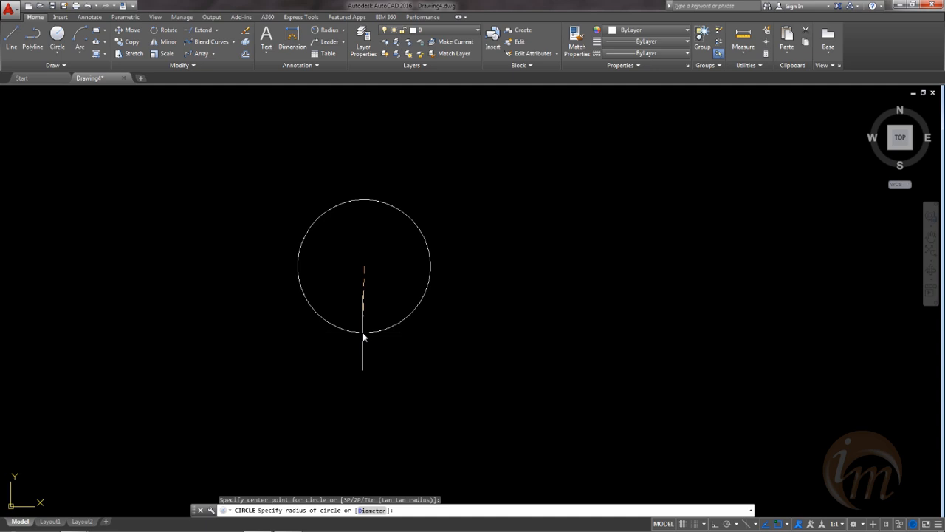
pyautogui.press('F8')
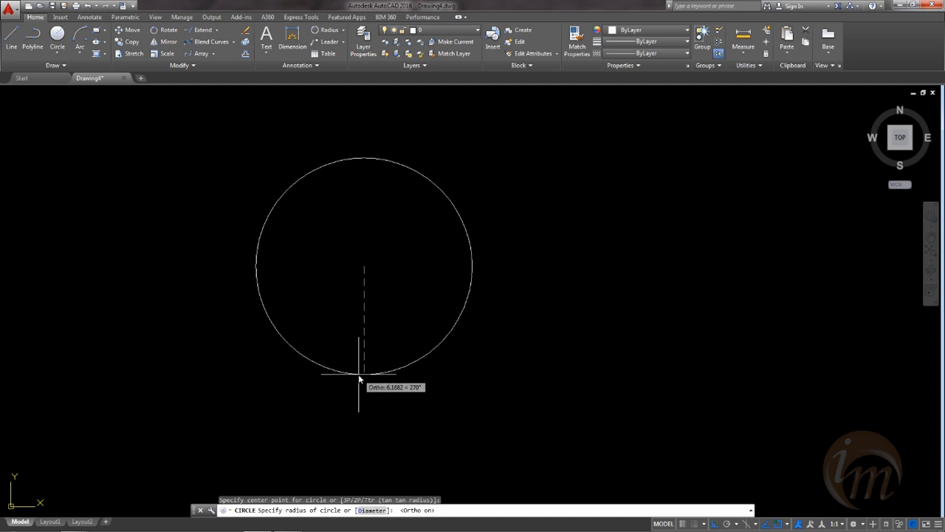
pyautogui.write('6')
pyautogui.press('Return')
pyautogui.scroll(3, 390, 375)
pyautogui.scroll(-3, 390, 375)
pyautogui.moveTo(365, 354)
pyautogui.mouseDown(button='middle')
pyautogui.moveTo(359, 336)
pyautogui.moveTo(366, 338)
pyautogui.mouseUp(button='middle')
pyautogui.scroll(2, 361, 316)
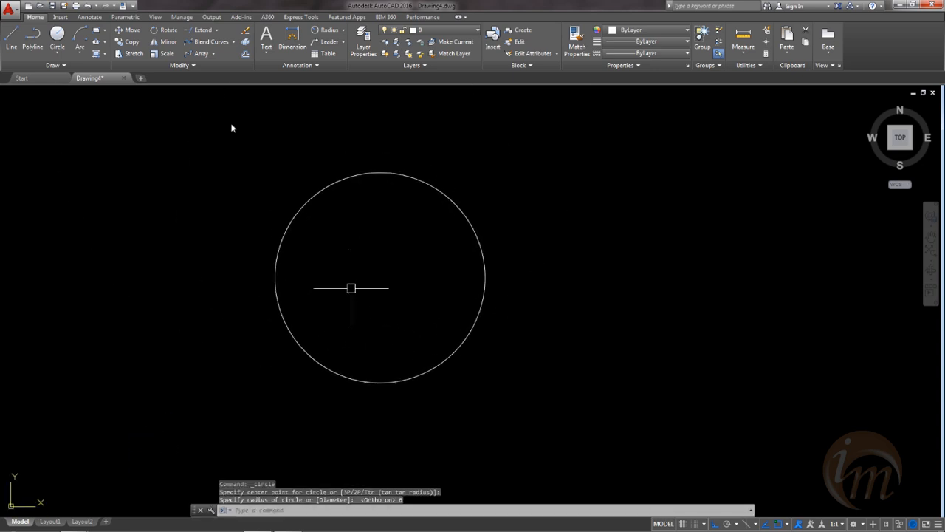
# Step: Draw a horizontal line 10 units long to the left from the circle's top quadrant
pyautogui.click(11, 37)
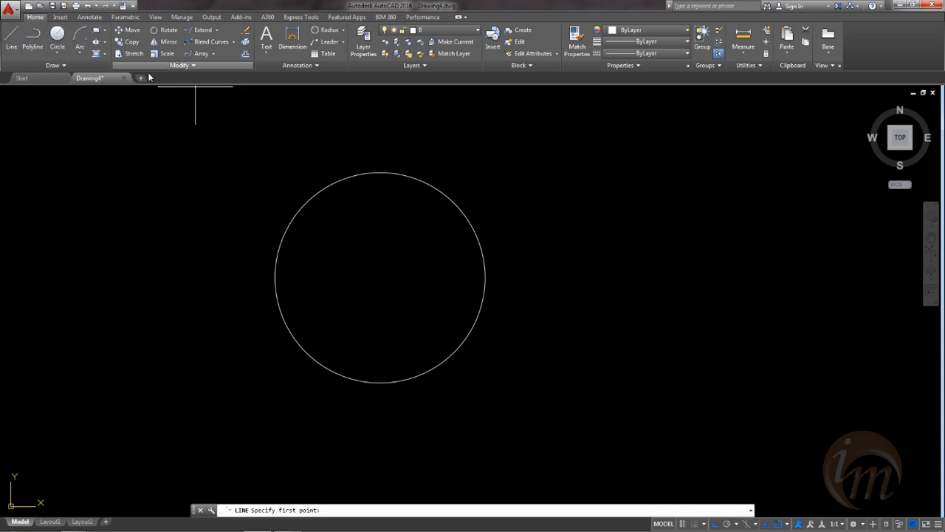
pyautogui.click(381, 173)
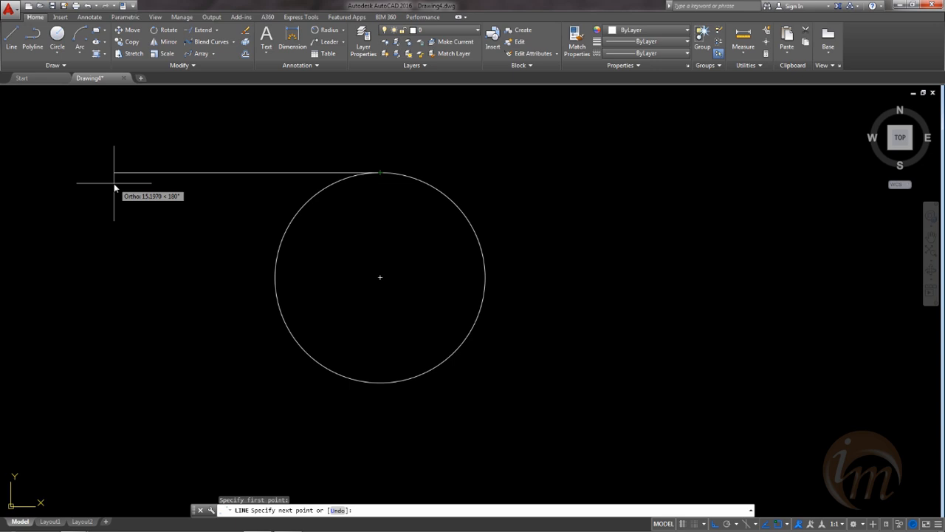
pyautogui.write('10')
pyautogui.press('Return')
pyautogui.press('Return')
pyautogui.moveTo(329, 356); pyautogui.dragTo(243, 309, button='middle')
# Step: Draw a vertical line 10 units long downward from the circle's right quadrant
pyautogui.press('Return')
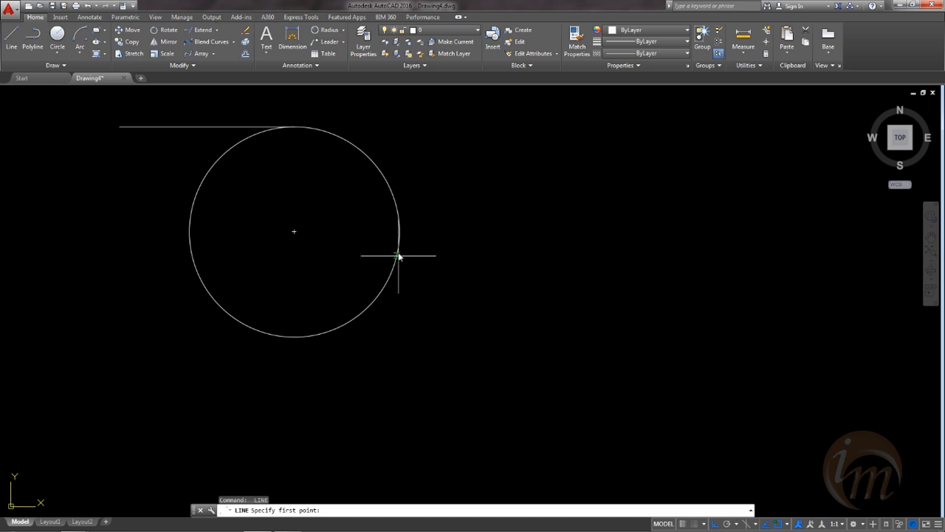
pyautogui.click(398, 232)
pyautogui.write('10')
pyautogui.press('Return')
pyautogui.press('Return')
pyautogui.moveTo(476, 253)
pyautogui.mouseDown(button='middle')
pyautogui.moveTo(510, 270)
pyautogui.moveTo(528, 299)
pyautogui.mouseUp(button='middle')
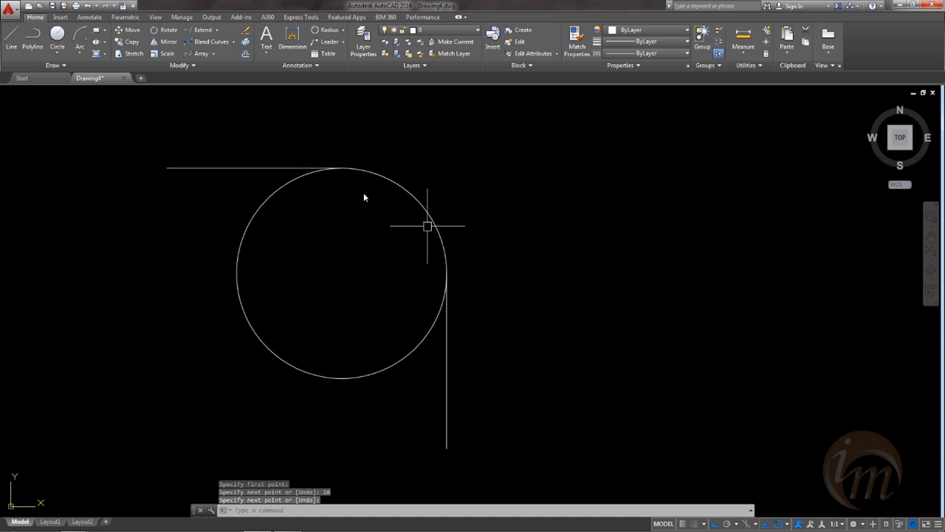
# Step: Trim the circle with all objects as cutting edges, keeping only the upper-right quarter arc between the two lines
pyautogui.click(215, 29)
pyautogui.click(213, 46)
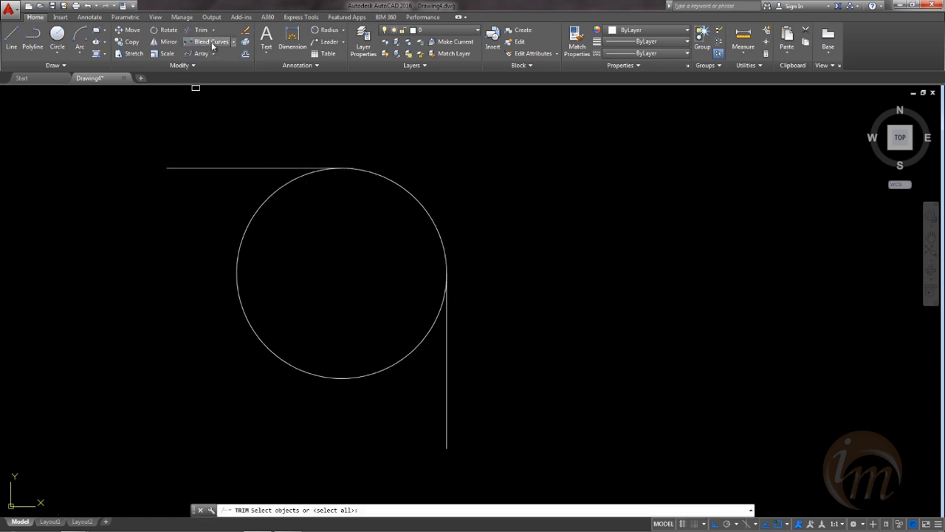
pyautogui.press('Return')
pyautogui.click(256, 217)
pyautogui.scroll(-2, 338, 257)
pyautogui.scroll(4, 337, 258)
pyautogui.scroll(-2, 339, 236)
pyautogui.scroll(-2, 288, 199)
pyautogui.press('Escape')
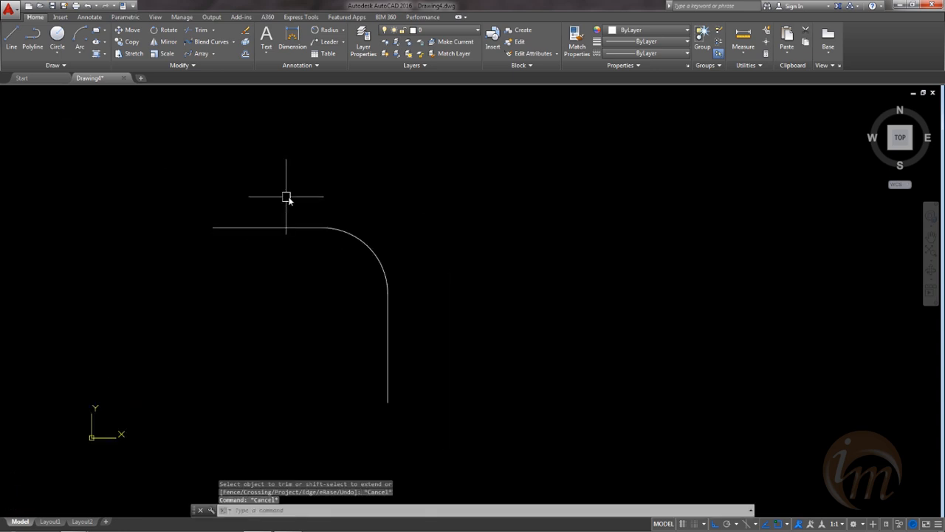
# Step: Offset the horizontal line by 4 both above and below
pyautogui.click(246, 54)
pyautogui.click(213, 227)
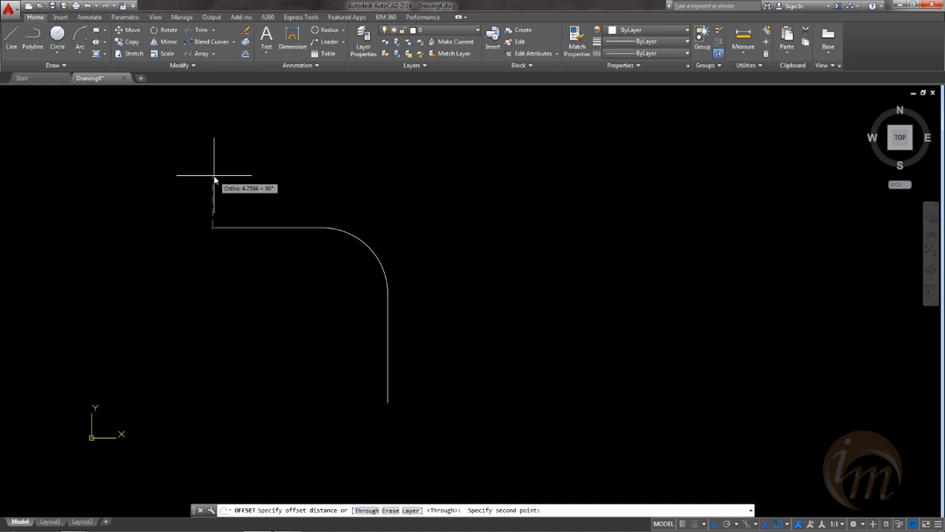
pyautogui.write('4')
pyautogui.press('Return')
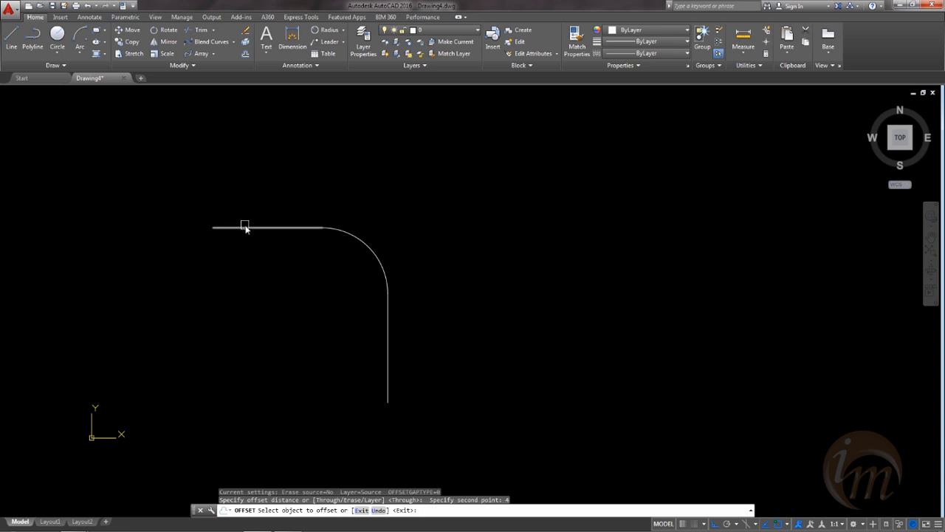
pyautogui.click(246, 228)
pyautogui.click(236, 178)
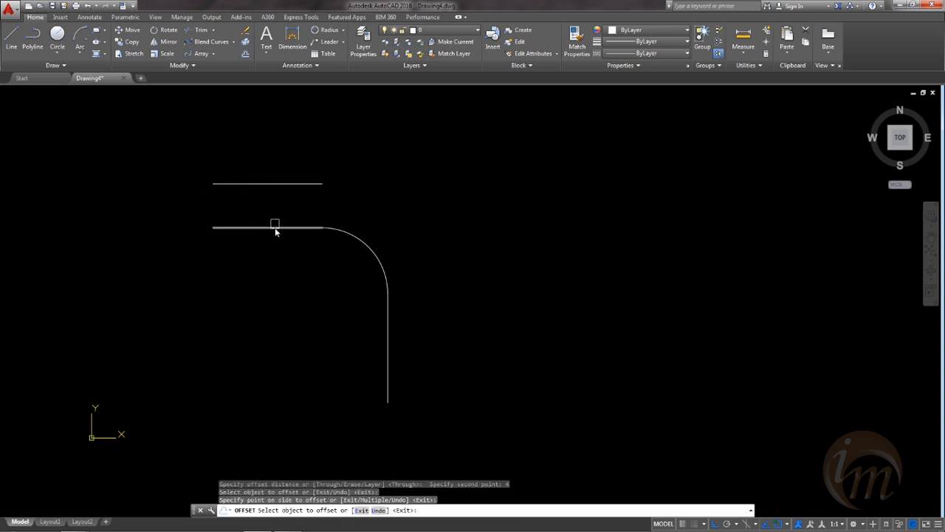
pyautogui.click(275, 227)
pyautogui.click(266, 271)
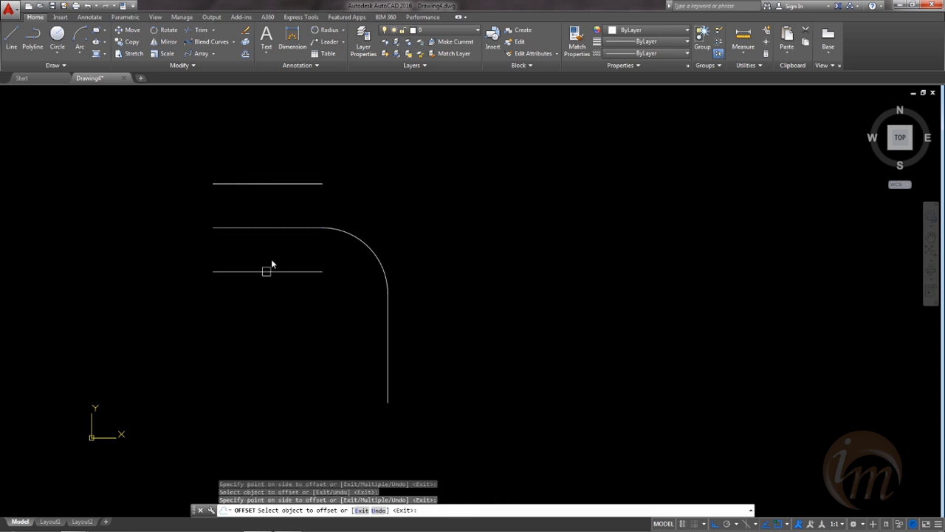
# Step: Offset the quarter arc by the same distance of 4 to its outer and inner sides
pyautogui.click(342, 234)
pyautogui.click(369, 211)
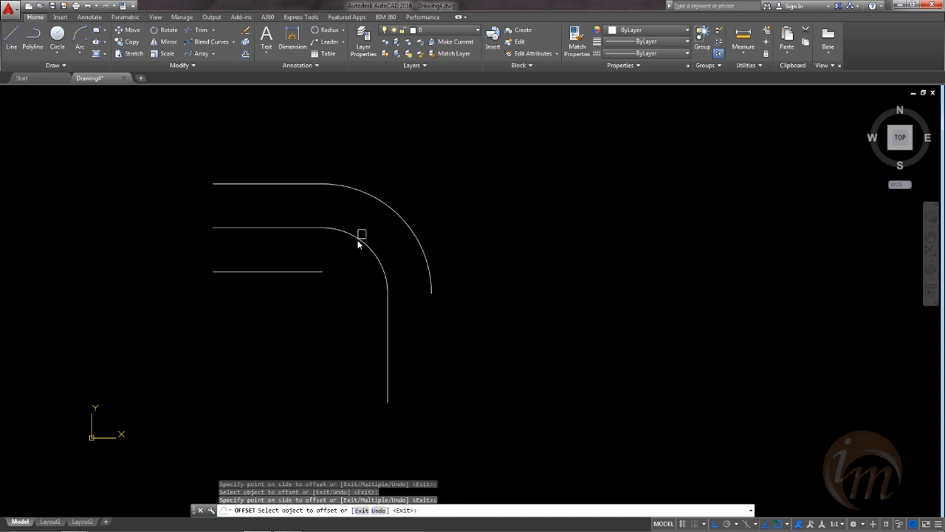
pyautogui.click(356, 244)
pyautogui.click(339, 276)
# Step: Offset the vertical line by 4 to both its right and left sides
pyautogui.click(392, 340)
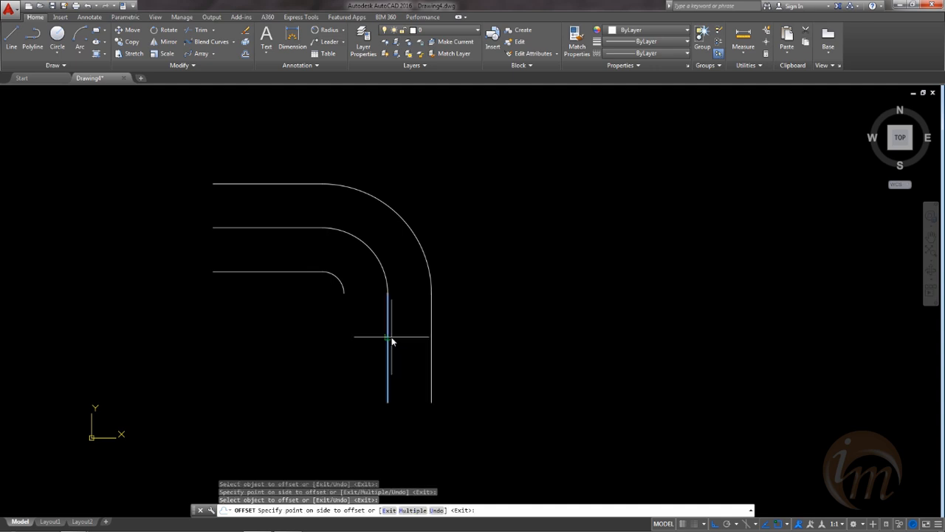
pyautogui.click(421, 344)
pyautogui.click(385, 364)
pyautogui.click(328, 340)
pyautogui.moveTo(317, 288); pyautogui.dragTo(235, 179, button='middle')
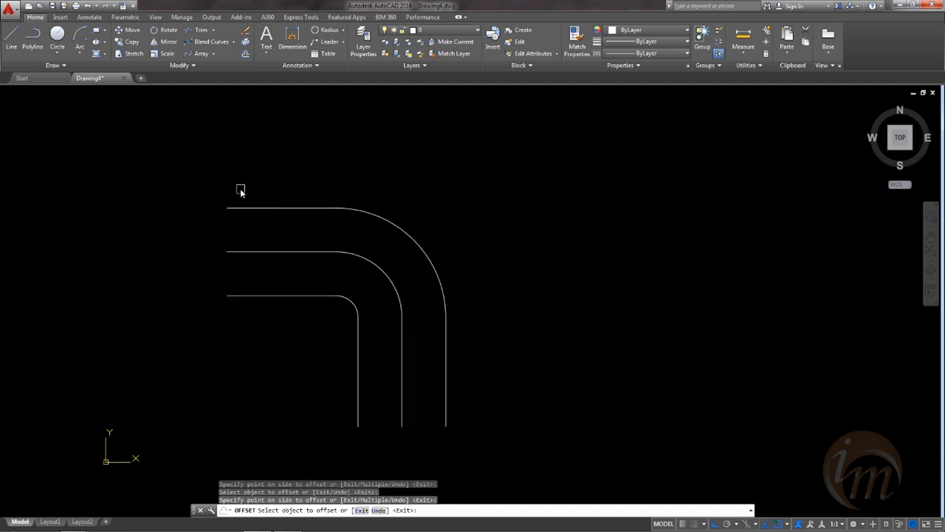
# Step: Draw a closed flange outline from the centre line's left end: 10 up, 3 left, 20 down, 3 right, and back to the start
pyautogui.press('Escape')
pyautogui.write('l')
pyautogui.press('Return')
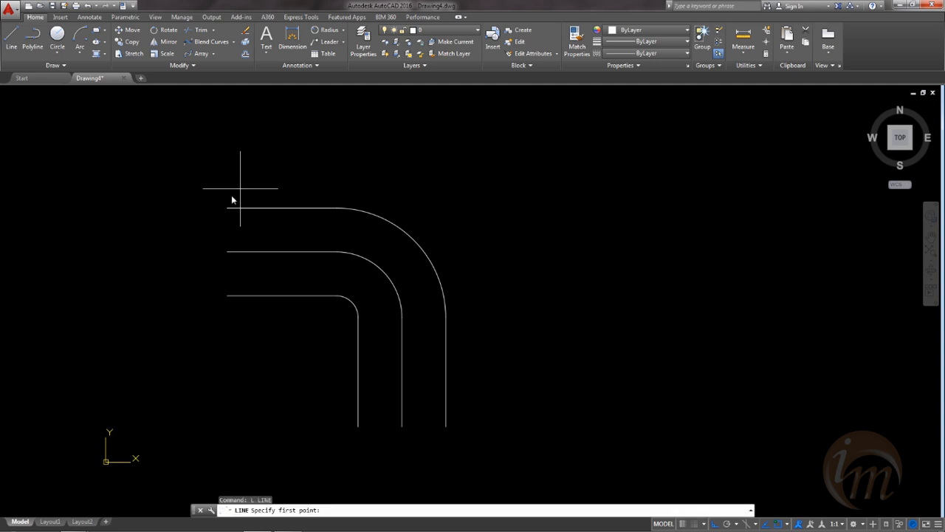
pyautogui.click(227, 252)
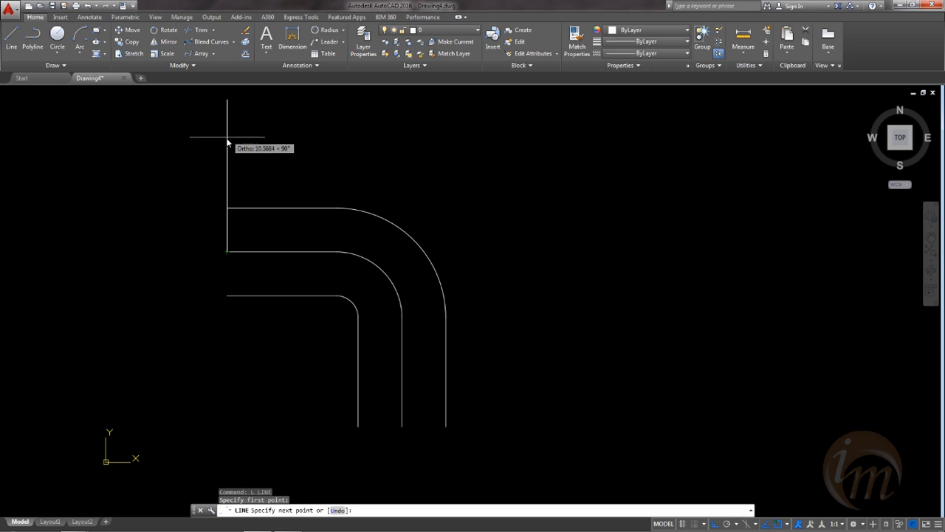
pyautogui.write('10')
pyautogui.press('Return')
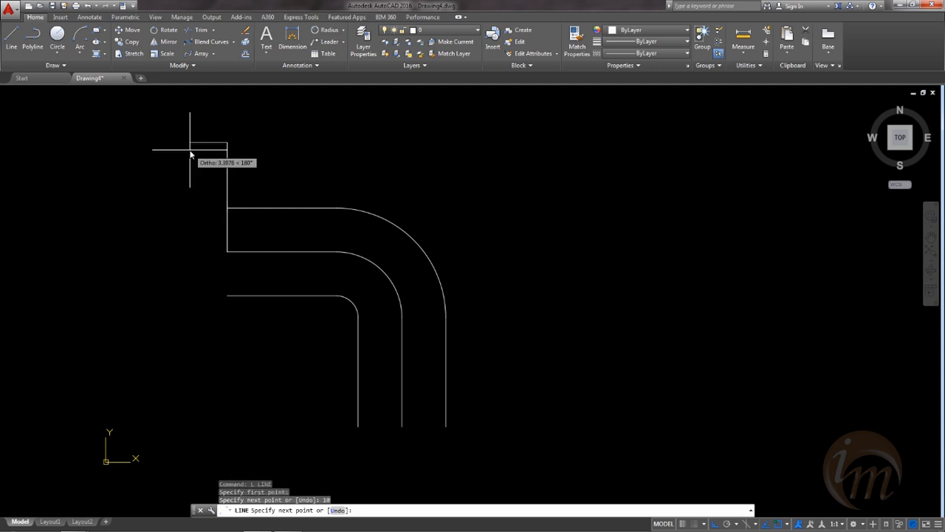
pyautogui.write('3')
pyautogui.press('Return')
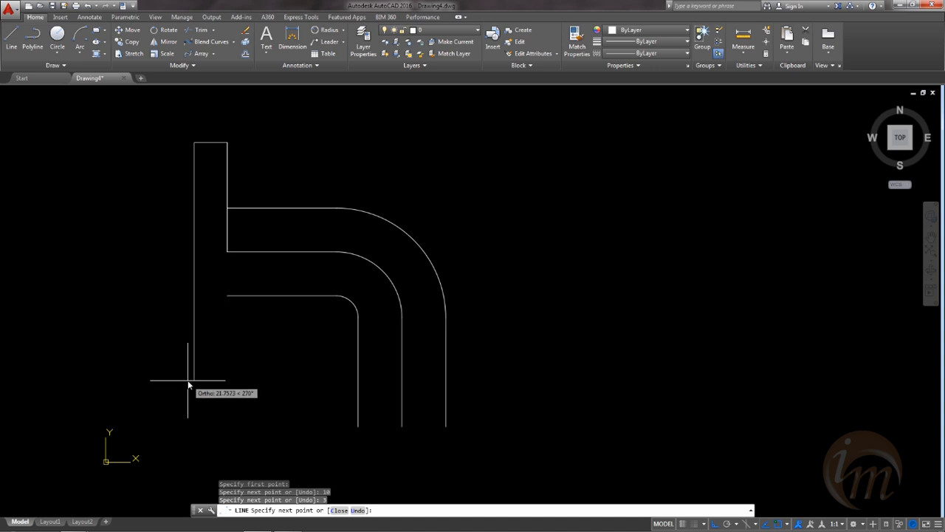
pyautogui.write('20')
pyautogui.press('Return')
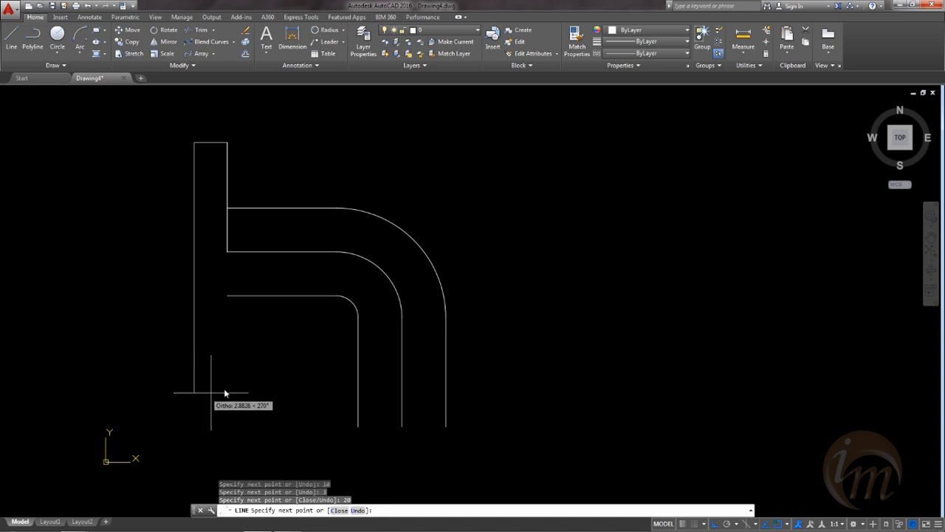
pyautogui.write('3')
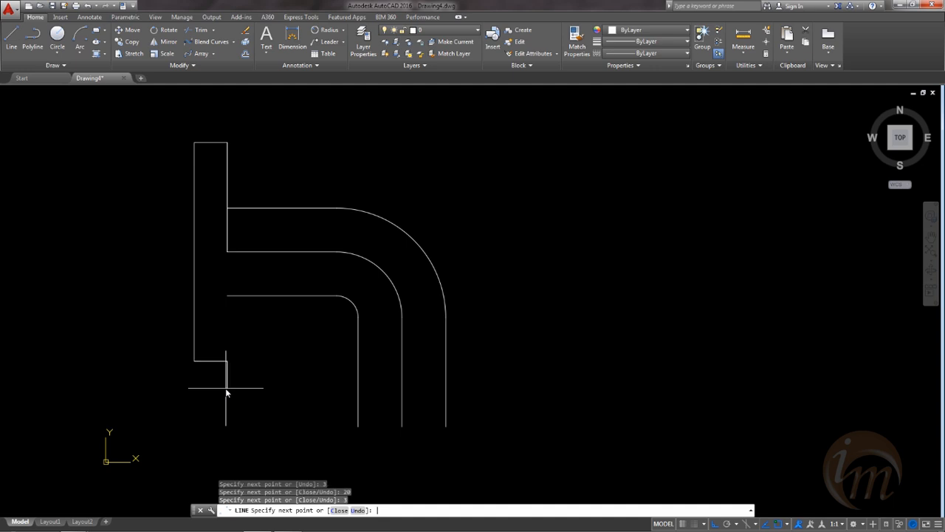
pyautogui.click(229, 254)
pyautogui.press('Return')
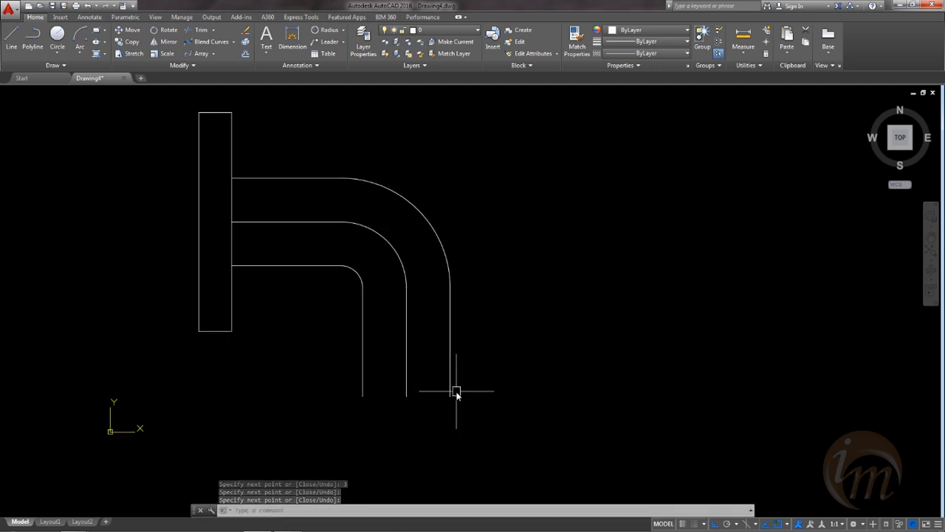
# Step: Align the flange to the pipe's lower end, matching its upper and lower pipe junctions to the inner and outer vertical line ends, without scaling
pyautogui.click(166, 116)
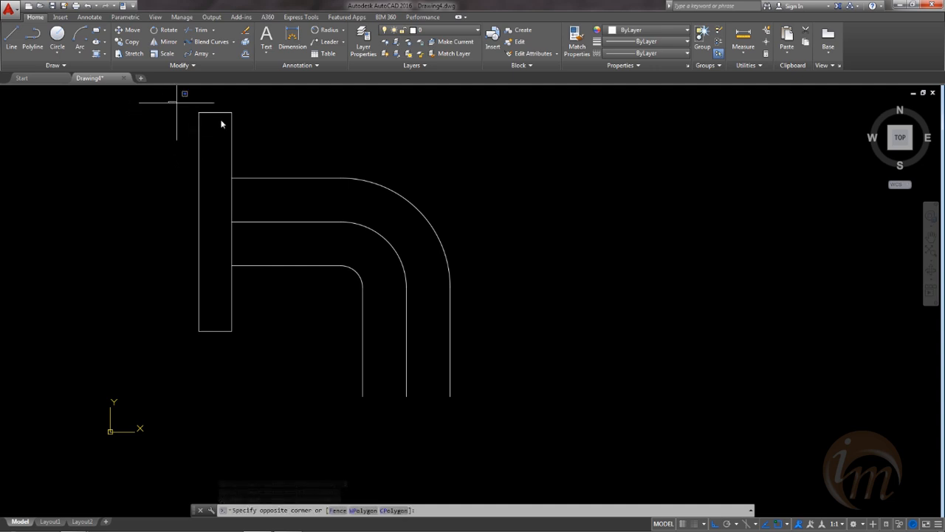
pyautogui.click(181, 112)
pyautogui.click(151, 77)
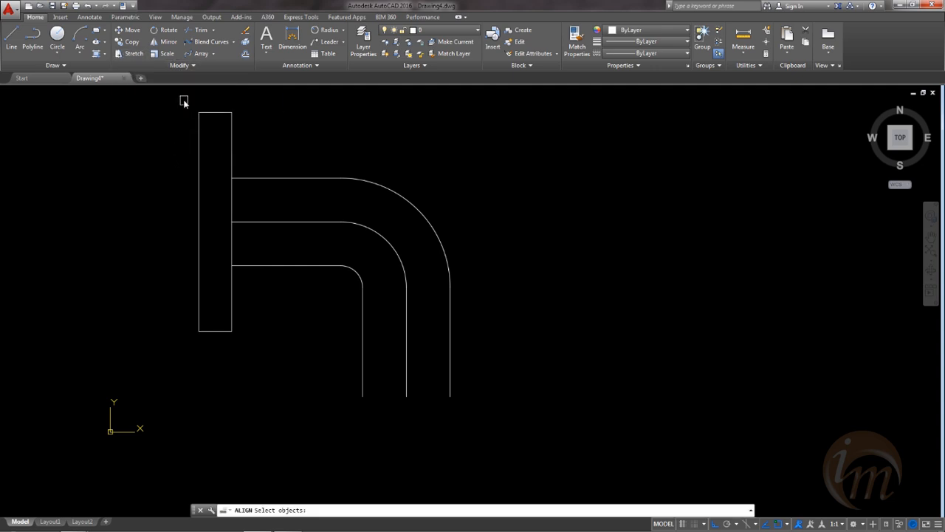
pyautogui.click(183, 99)
pyautogui.click(239, 347)
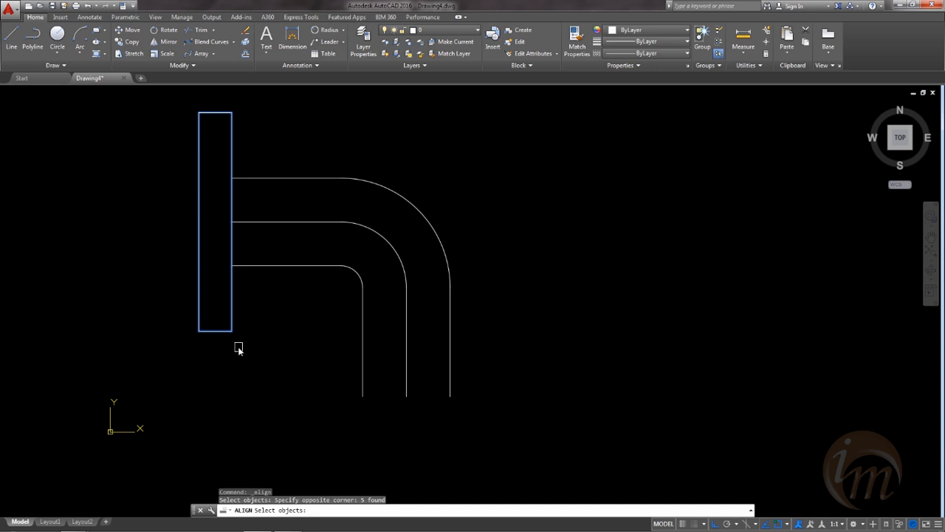
pyautogui.press('Return')
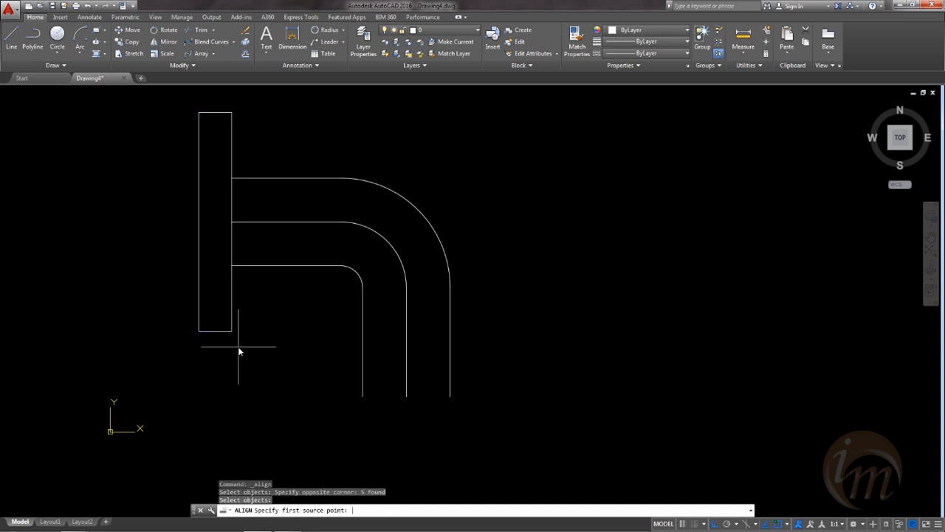
pyautogui.click(230, 178)
pyautogui.click(362, 396)
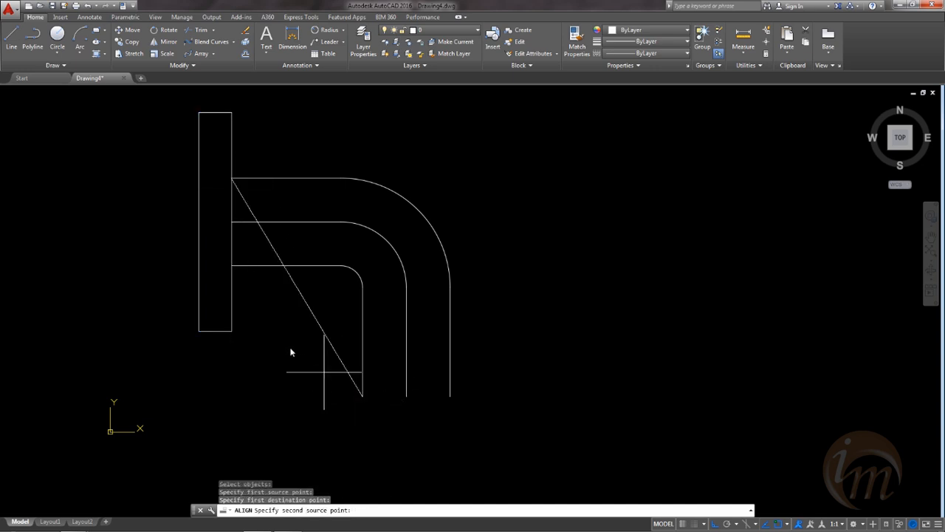
pyautogui.click(232, 265)
pyautogui.click(450, 396)
pyautogui.press('Return')
pyautogui.press('Return')
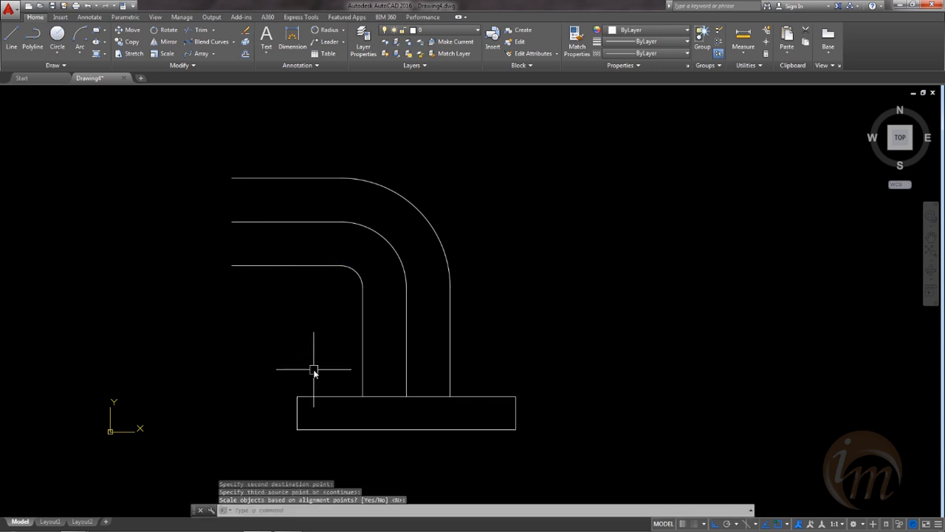
# Step: Copy the flange rectangle straight to the left, clear of the original
pyautogui.scroll(2, 313, 334)
pyautogui.moveTo(321, 340); pyautogui.dragTo(294, 333, button='middle')
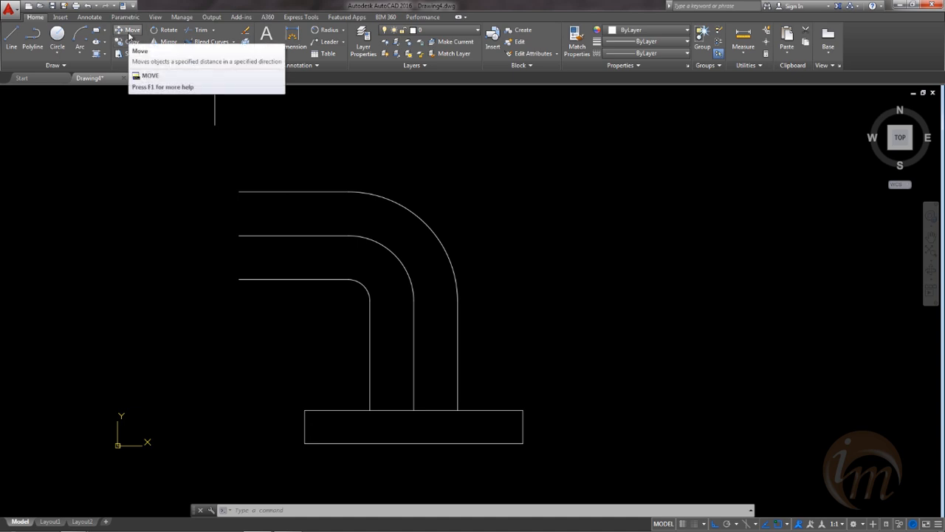
pyautogui.click(280, 397)
pyautogui.click(569, 485)
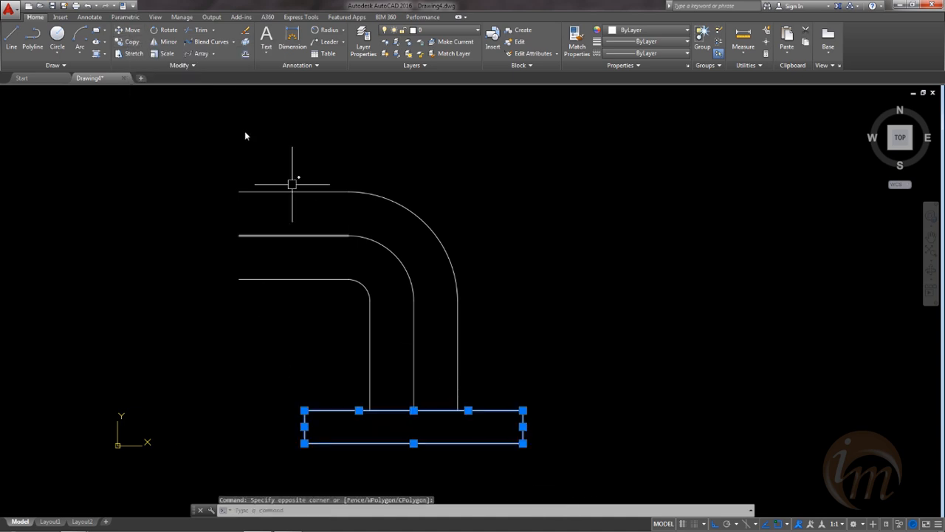
pyautogui.click(127, 42)
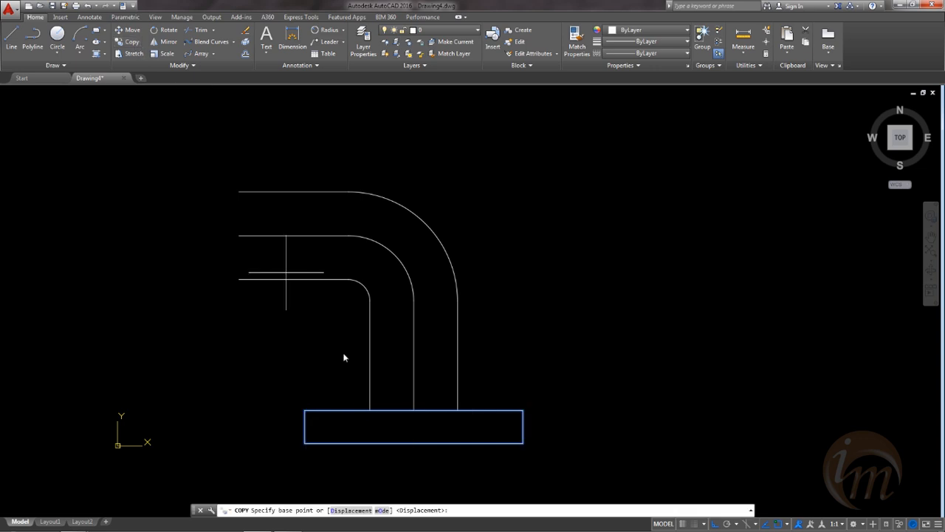
pyautogui.click(379, 437)
pyautogui.click(106, 376)
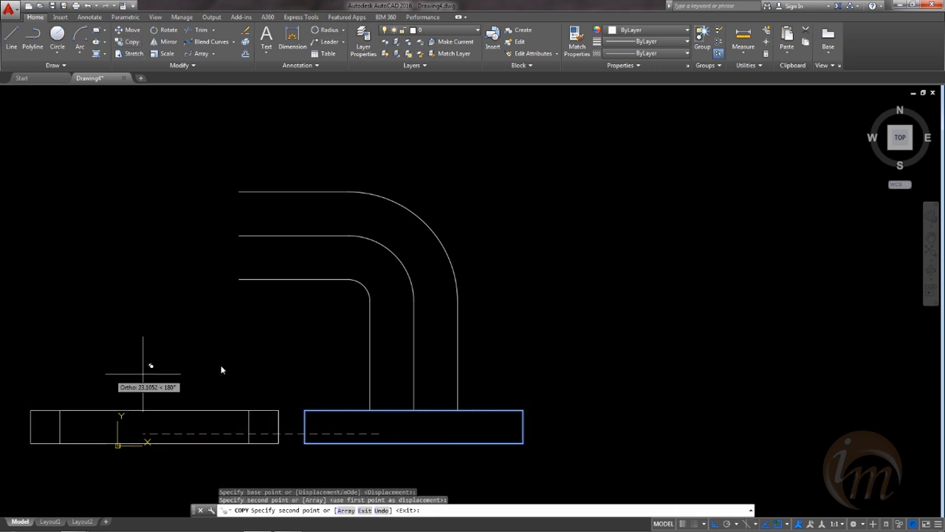
pyautogui.moveTo(243, 376); pyautogui.dragTo(295, 371, button='middle')
pyautogui.press('Escape')
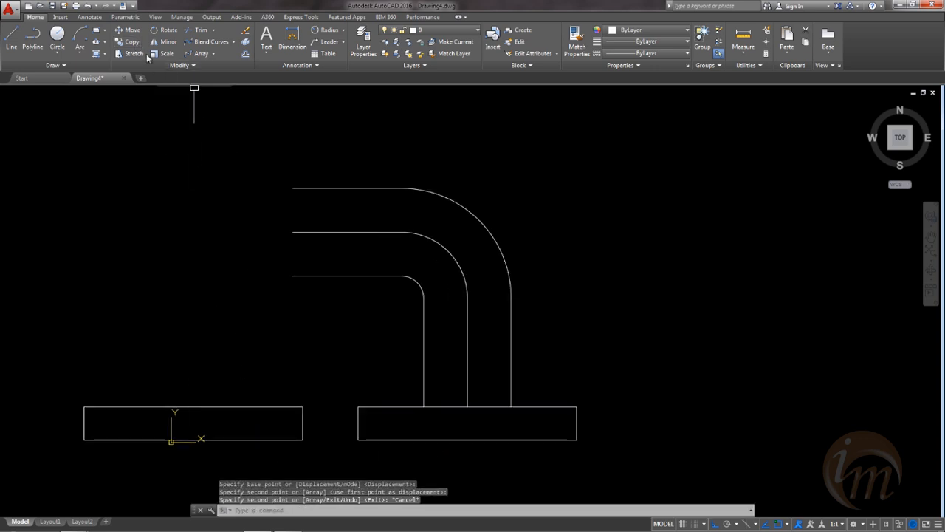
# Step: Align the copied flange to the pipe's left end, matching its right and left pipe junctions to the lower and upper outer line ends, without scaling
pyautogui.click(182, 65)
pyautogui.click(117, 89)
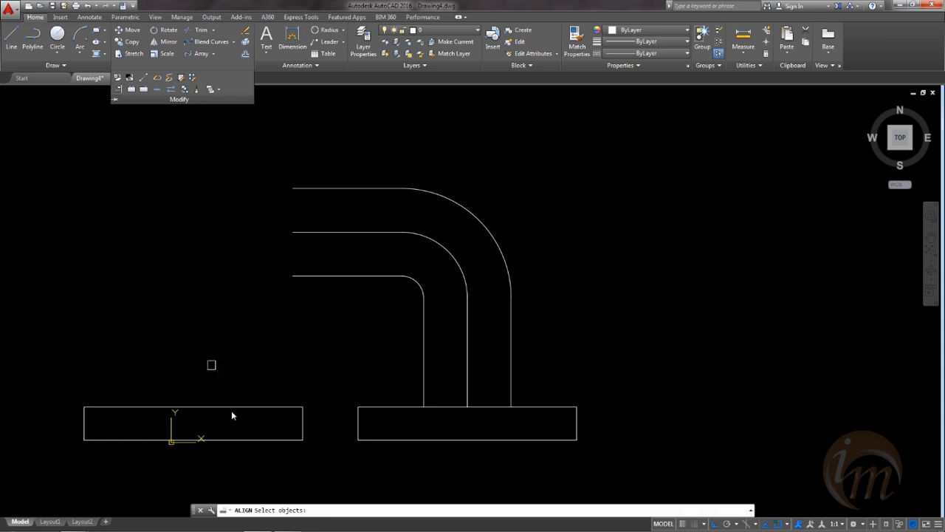
pyautogui.click(319, 495)
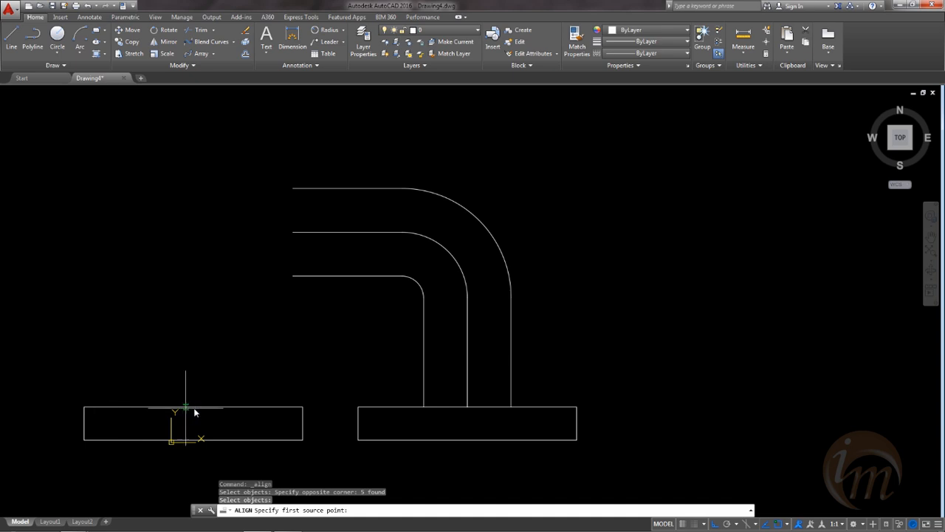
pyautogui.click(248, 406)
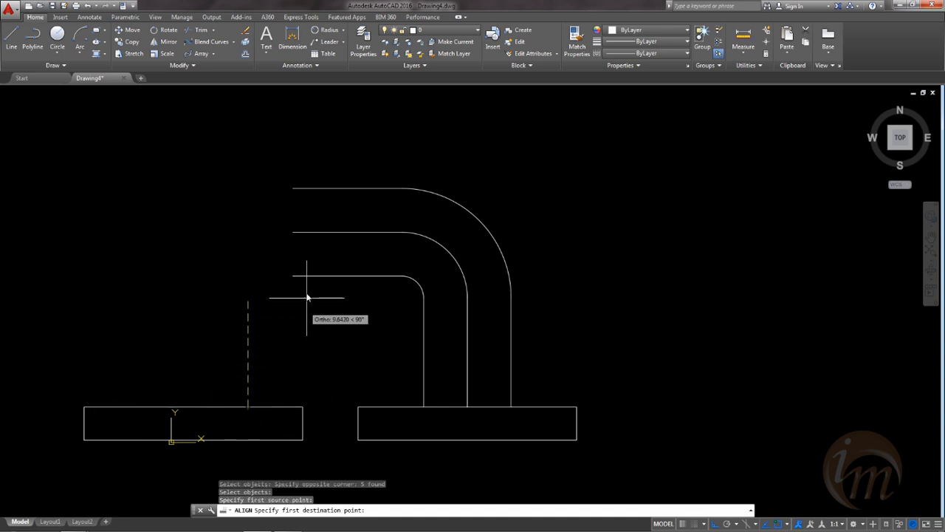
pyautogui.click(293, 276)
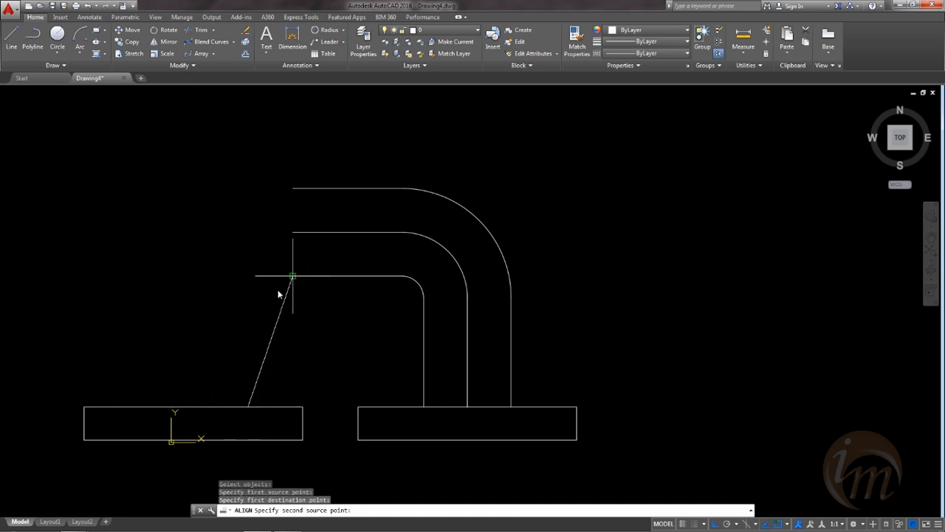
pyautogui.click(139, 406)
pyautogui.click(293, 189)
pyautogui.press('Return')
pyautogui.press('Return')
pyautogui.moveTo(379, 340); pyautogui.dragTo(429, 368, button='middle')
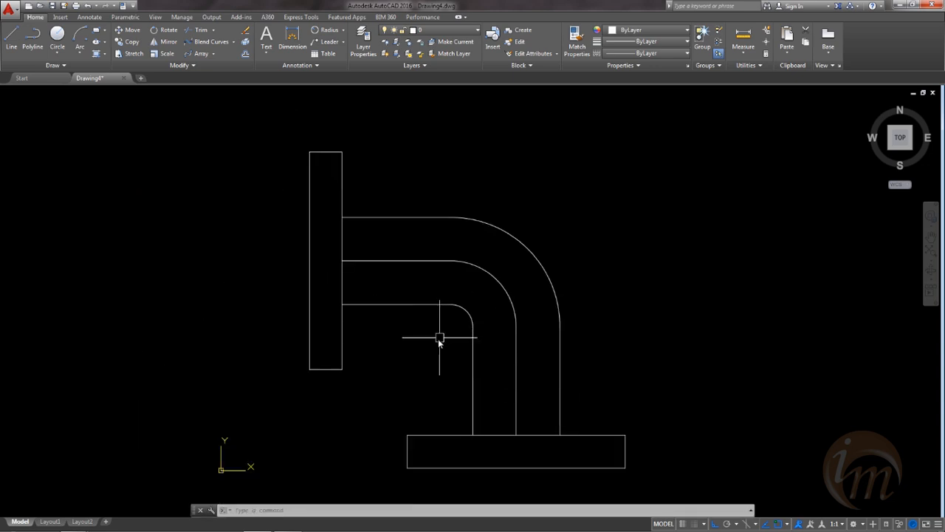
# Step: Offset the pipe's horizontal centre line by 2 to both its upper and lower sides
pyautogui.click(245, 54)
pyautogui.scroll(4, 475, 255)
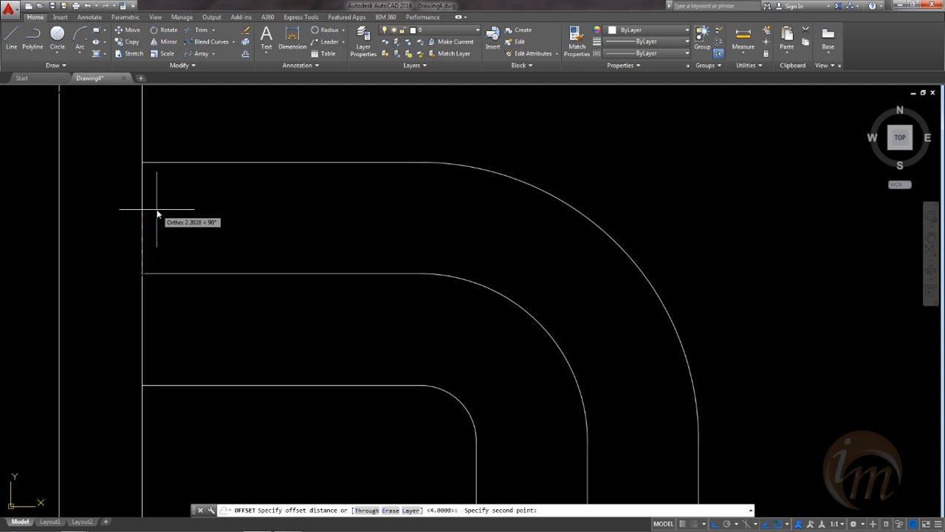
pyautogui.write('2')
pyautogui.press('Return')
pyautogui.click(223, 274)
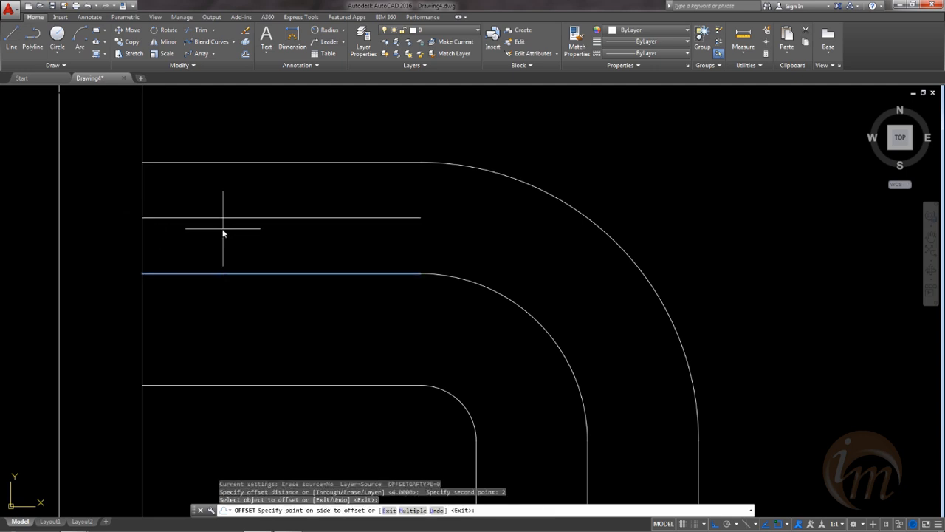
pyautogui.click(222, 228)
pyautogui.click(228, 274)
pyautogui.click(234, 318)
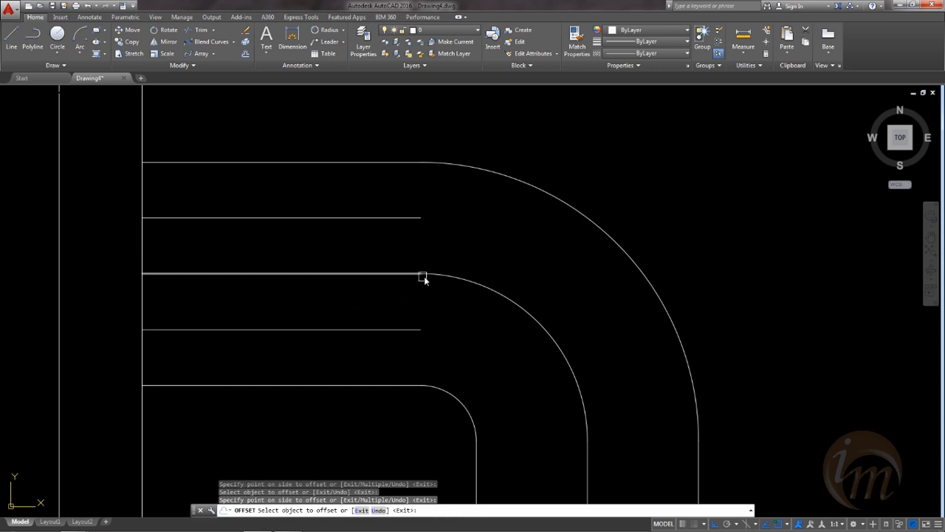
# Step: Offset the centre arc of the bend by 2 to both its outer and inner sides
pyautogui.click(448, 279)
pyautogui.click(482, 233)
pyautogui.click(473, 283)
pyautogui.click(458, 323)
# Step: Offset the pipe's vertical centre line by 2 to both its left and right sides
pyautogui.moveTo(529, 344); pyautogui.dragTo(466, 195, button='middle')
pyautogui.scroll(-4, 481, 272)
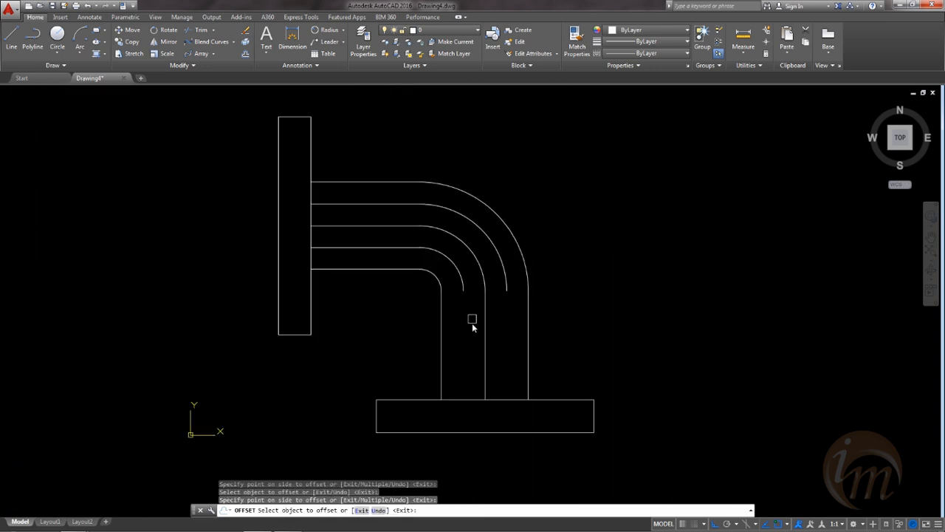
pyautogui.click(480, 339)
pyautogui.click(475, 343)
pyautogui.click(485, 346)
pyautogui.click(510, 351)
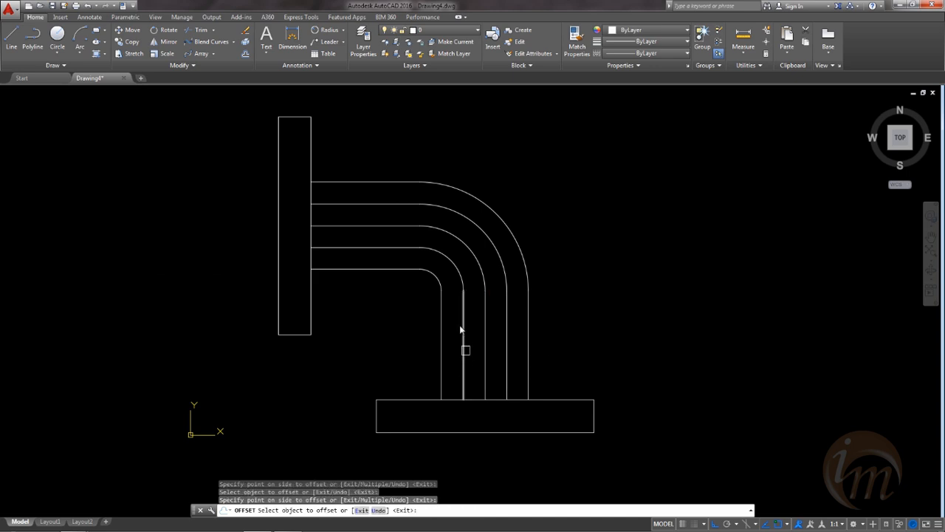
# Step: Extend the inner bore lines on both sides of the centre line through each flange to its outer face
pyautogui.press('Escape')
pyautogui.write('ex')
pyautogui.press('Return')
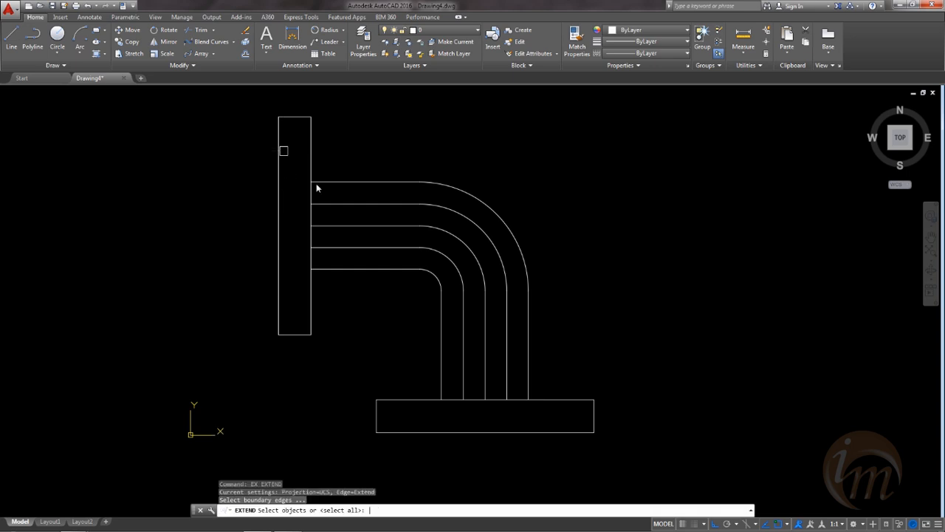
pyautogui.press('Return')
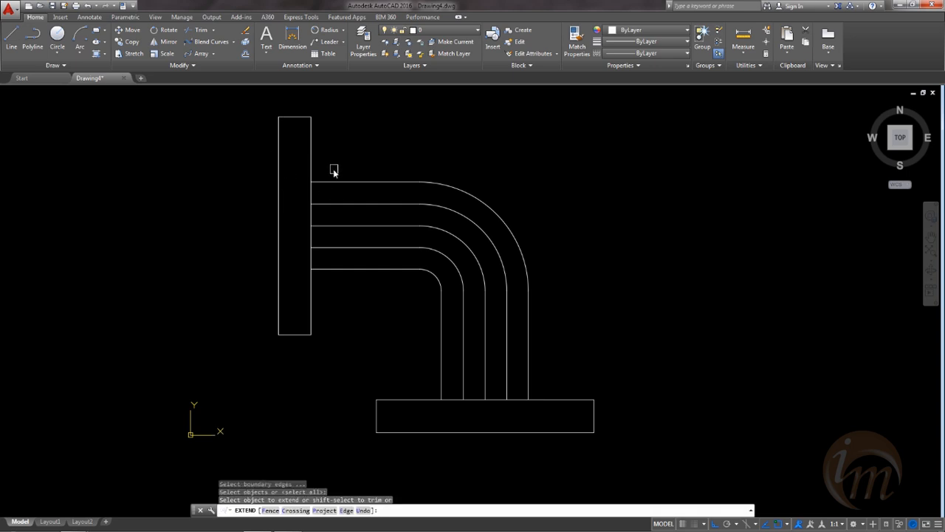
pyautogui.click(326, 182)
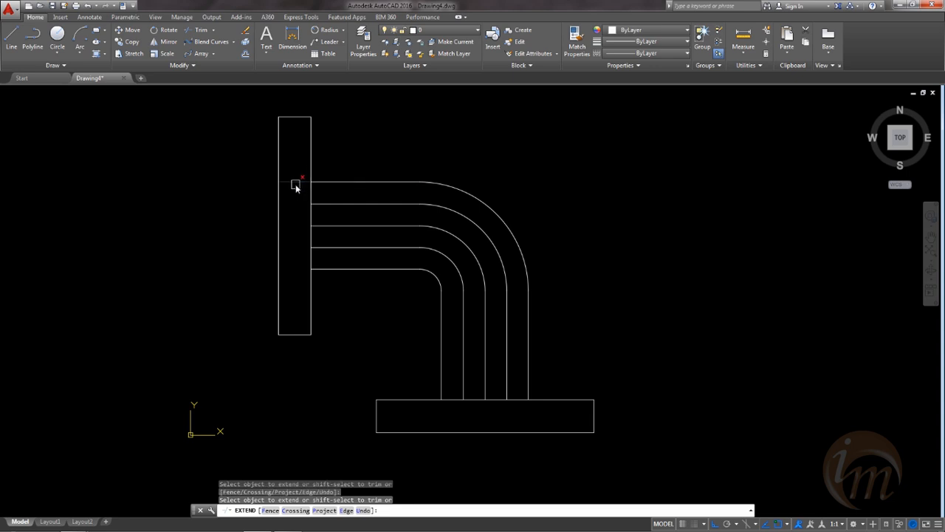
pyautogui.click(329, 204)
pyautogui.click(330, 225)
pyautogui.click(330, 246)
pyautogui.click(509, 387)
pyautogui.press('Escape')
# Step: Stretch the horizontal centre line leftward and the vertical centre line downward so both project beyond their flanges
pyautogui.click(328, 225)
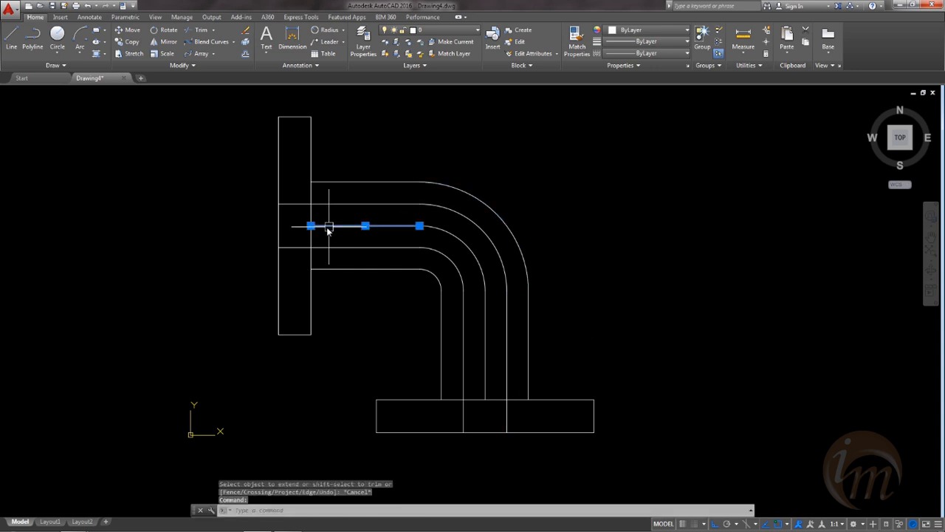
pyautogui.click(310, 225)
pyautogui.click(214, 225)
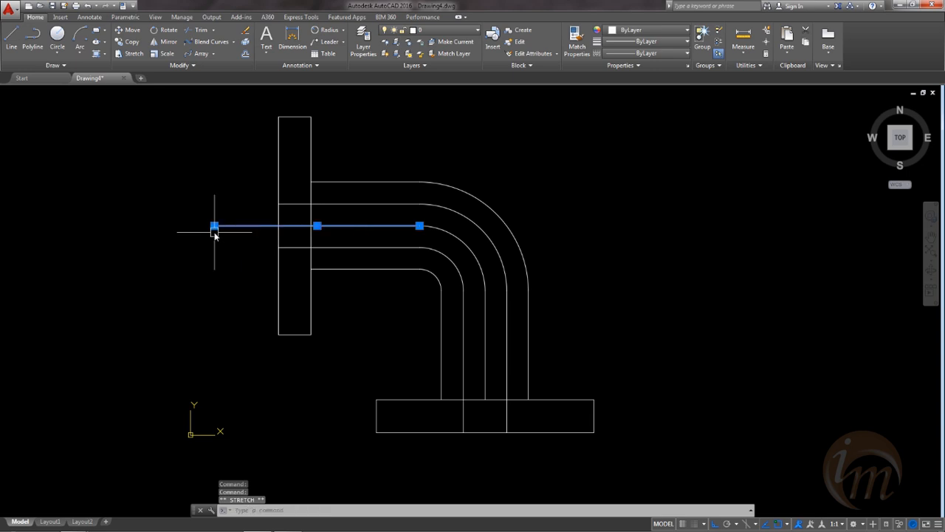
pyautogui.press('Escape')
pyautogui.click(484, 388)
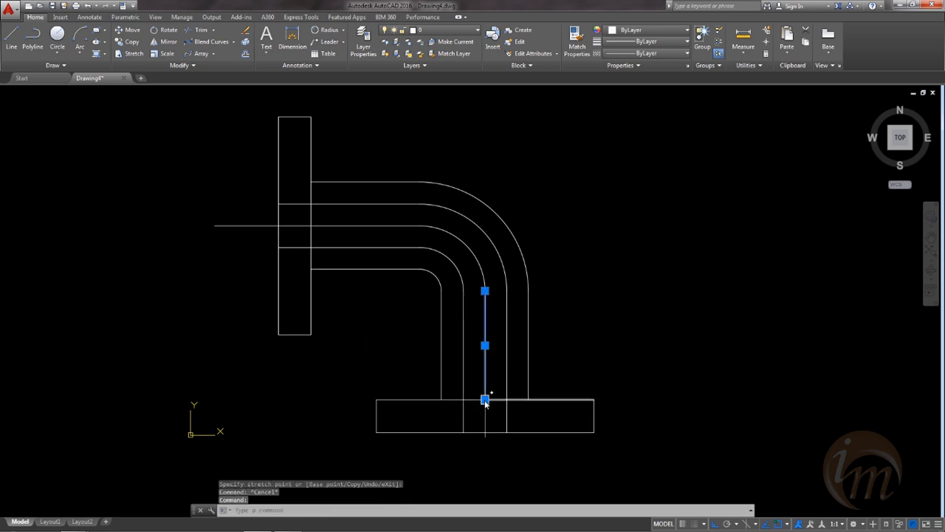
pyautogui.click(485, 399)
pyautogui.click(485, 480)
pyautogui.press('Escape')
# Step: Draw two short horizontal lines across the left flange, between its upper end and the pipe
pyautogui.moveTo(609, 298)
pyautogui.mouseDown(button='middle')
pyautogui.moveTo(503, 294)
pyautogui.moveTo(547, 322)
pyautogui.mouseUp(button='middle')
pyautogui.moveTo(353, 310)
pyautogui.mouseDown(button='middle')
pyautogui.moveTo(404, 310)
pyautogui.moveTo(368, 289)
pyautogui.mouseUp(button='middle')
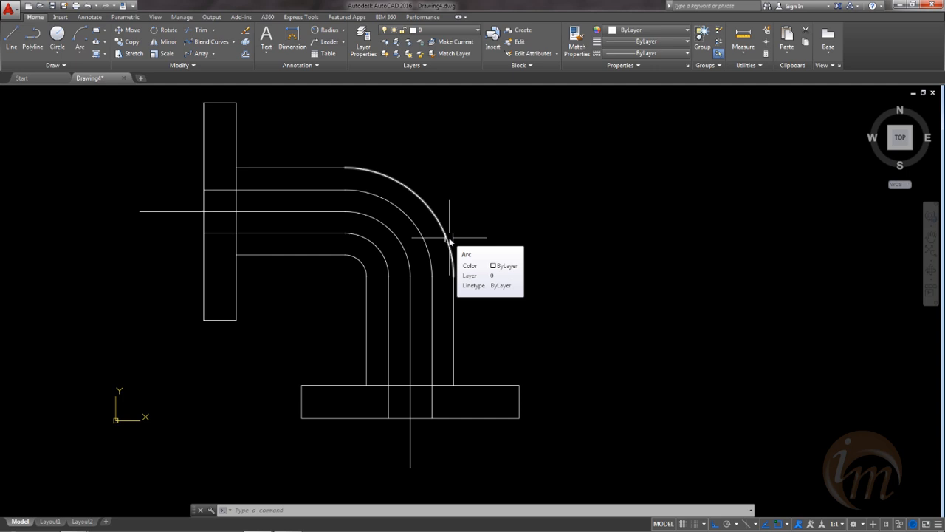
pyautogui.moveTo(355, 239)
pyautogui.mouseDown(button='middle')
pyautogui.moveTo(389, 320)
pyautogui.moveTo(372, 300)
pyautogui.mouseUp(button='middle')
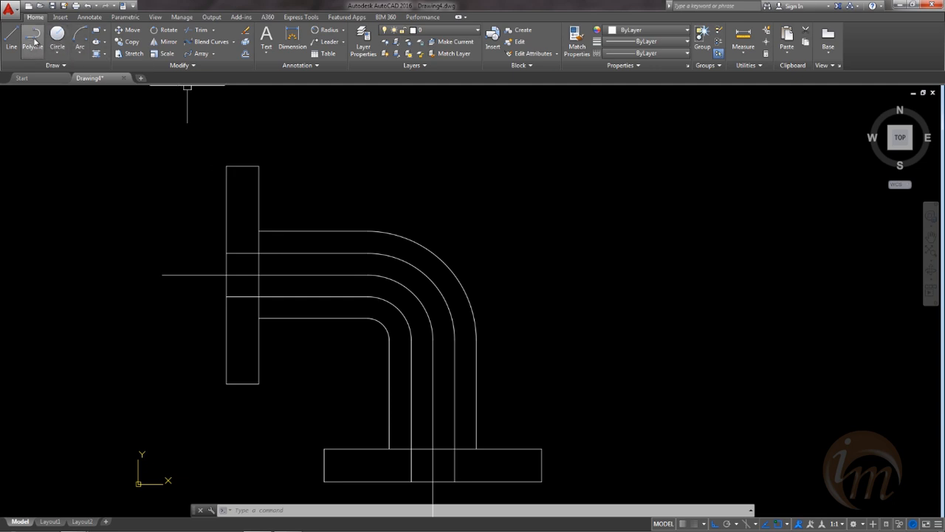
pyautogui.click(12, 37)
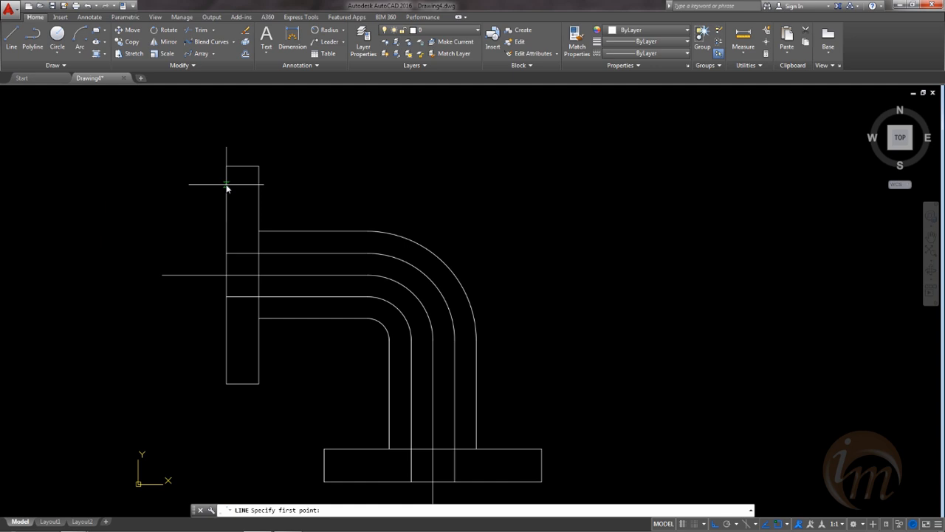
pyautogui.click(226, 186)
pyautogui.click(258, 185)
pyautogui.press('Return')
pyautogui.press('Return')
pyautogui.click(227, 202)
pyautogui.click(259, 202)
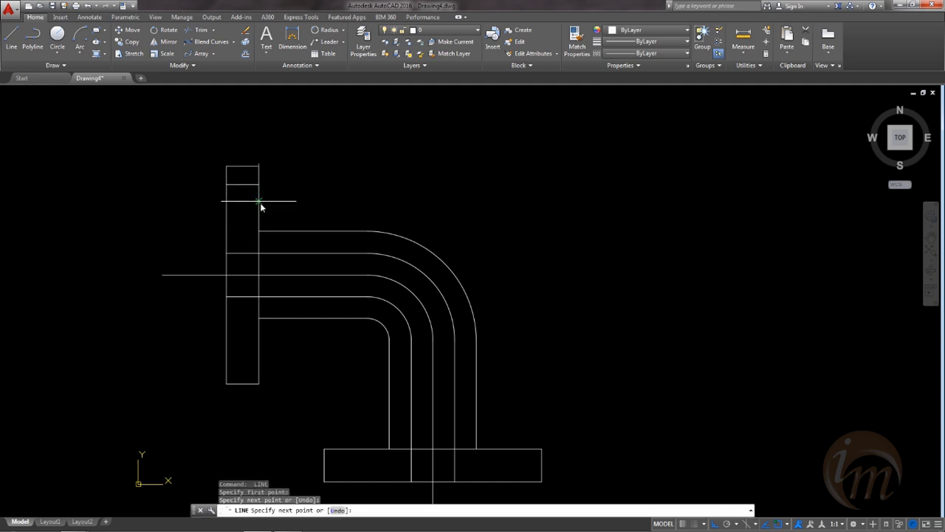
pyautogui.press('Escape')
# Step: Mirror the left flange's two short lines about the horizontal centre line, keeping the originals
pyautogui.click(254, 212)
pyautogui.click(230, 177)
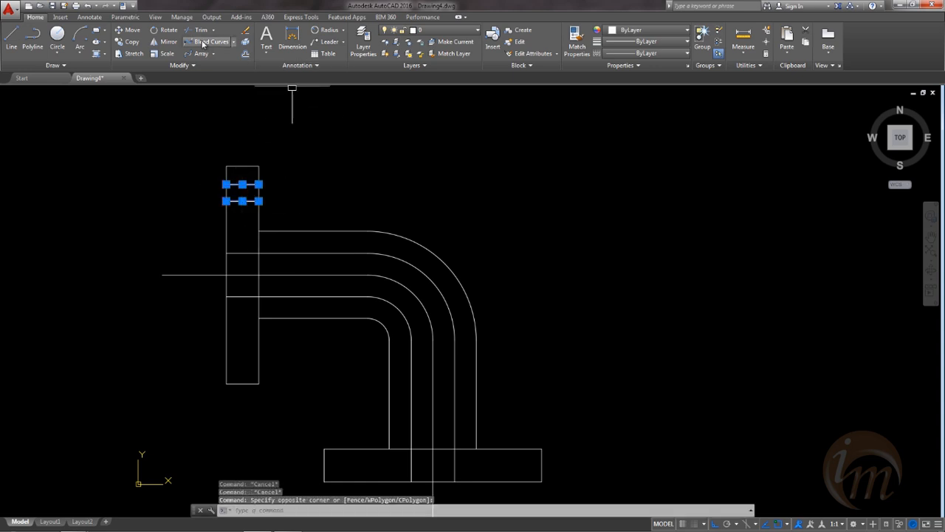
pyautogui.click(167, 42)
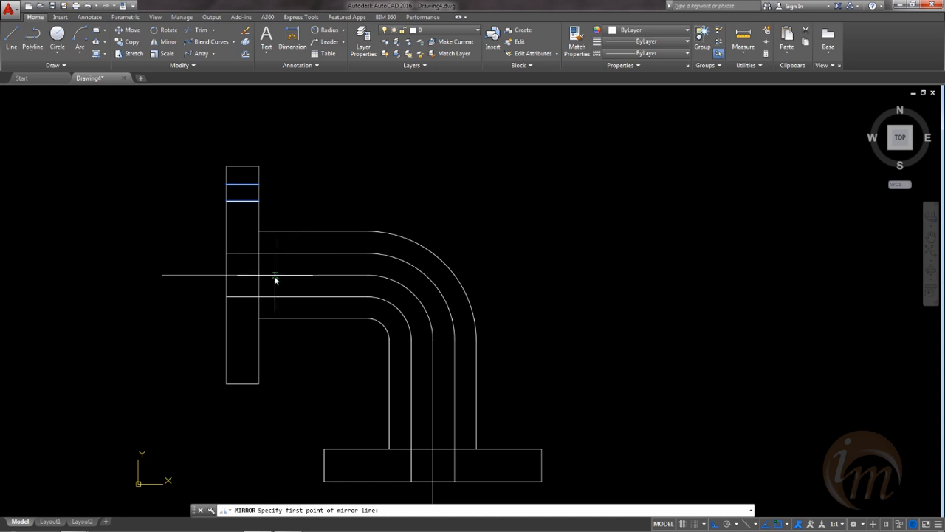
pyautogui.click(241, 274)
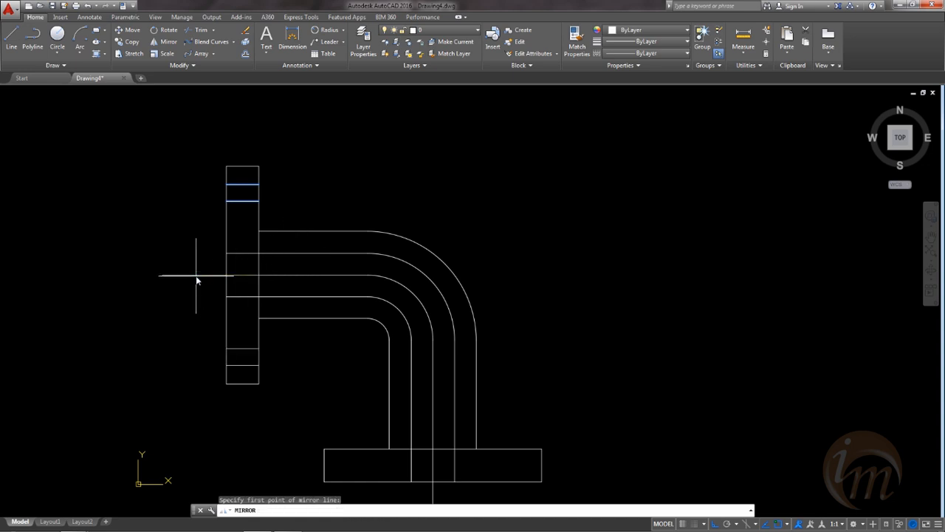
pyautogui.click(196, 276)
pyautogui.click(448, 245)
pyautogui.moveTo(351, 288); pyautogui.dragTo(317, 234, button='middle')
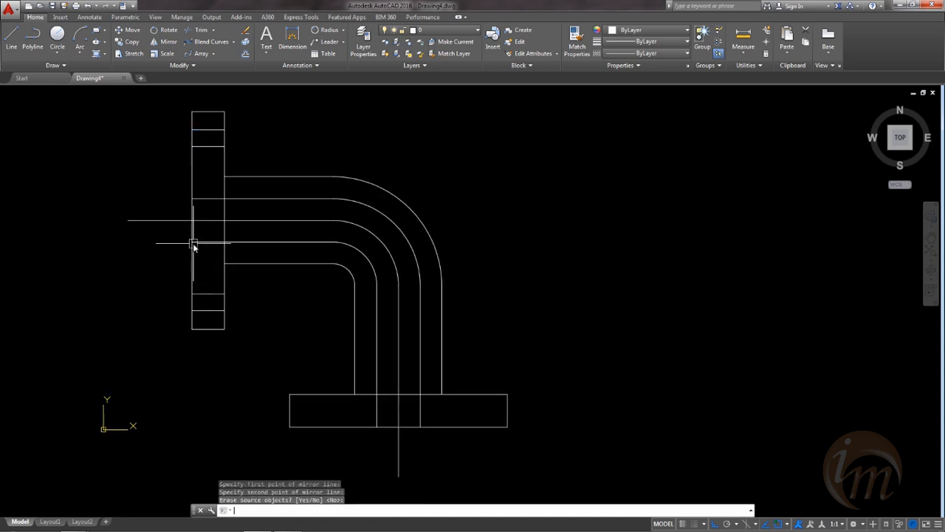
pyautogui.press('Return')
# Step: Draw two short vertical lines across the lower flange, between the pipe and the flange's right end
pyautogui.moveTo(317, 288); pyautogui.dragTo(292, 301, button='middle')
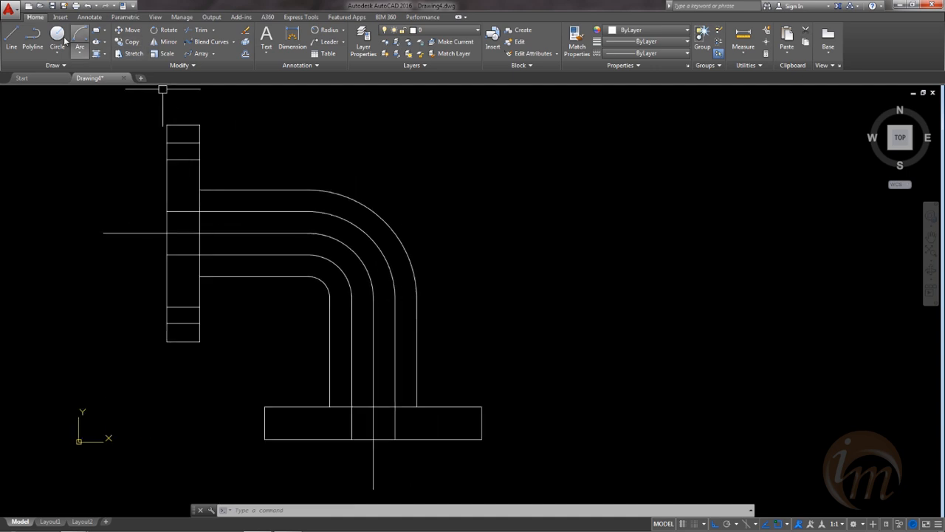
pyautogui.click(11, 37)
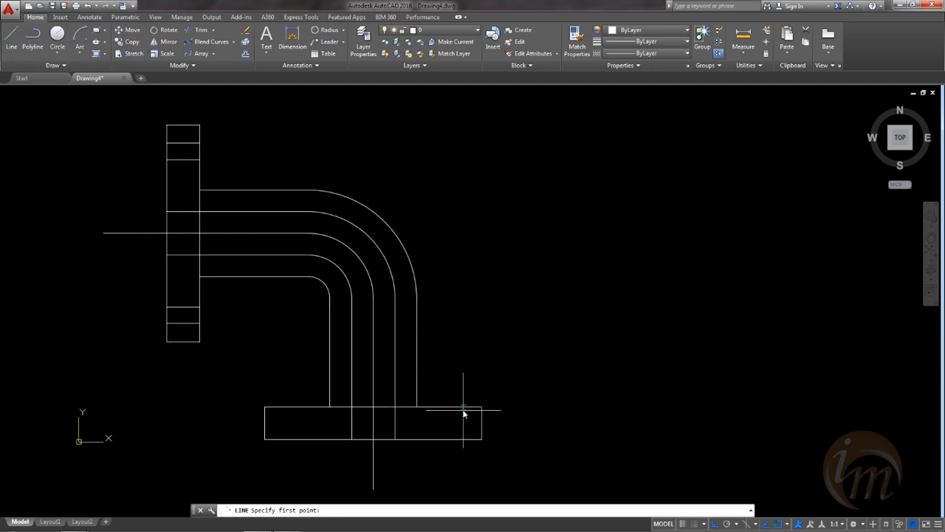
pyautogui.click(460, 407)
pyautogui.click(460, 440)
pyautogui.press('Return')
pyautogui.press('Return')
pyautogui.click(443, 408)
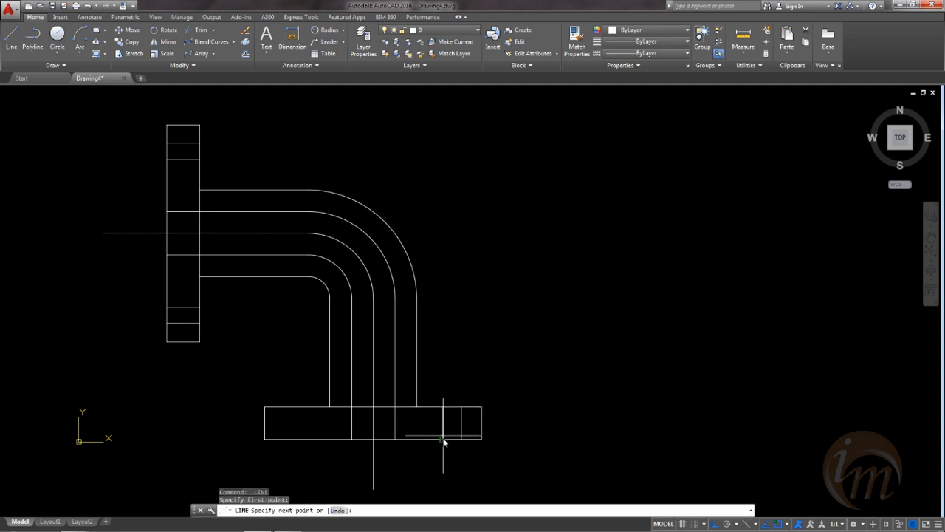
pyautogui.click(443, 440)
pyautogui.press('Return')
# Step: Mirror the lower flange's two short lines about the vertical centre line, keeping the originals
pyautogui.click(470, 434)
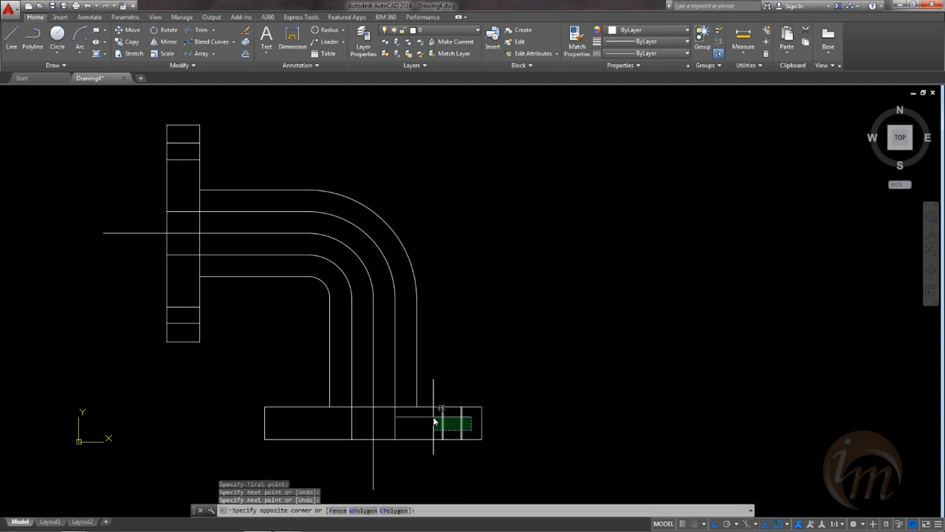
pyautogui.click(434, 415)
pyautogui.click(164, 42)
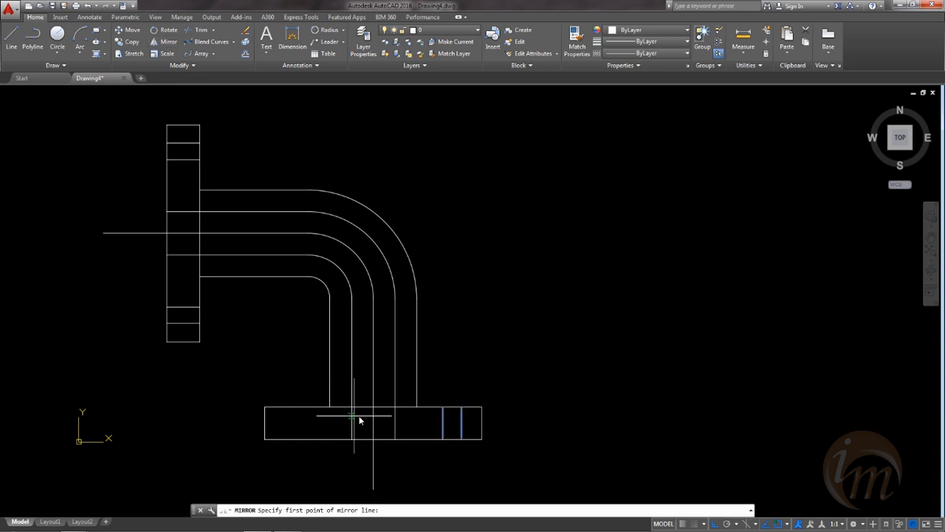
pyautogui.click(373, 419)
pyautogui.click(374, 381)
pyautogui.press('Return')
# Step: Draw a freestanding rectangle in the empty space to the right of the pipe elbow
pyautogui.moveTo(449, 369)
pyautogui.mouseDown(button='middle')
pyautogui.moveTo(570, 364)
pyautogui.moveTo(531, 356)
pyautogui.mouseUp(button='middle')
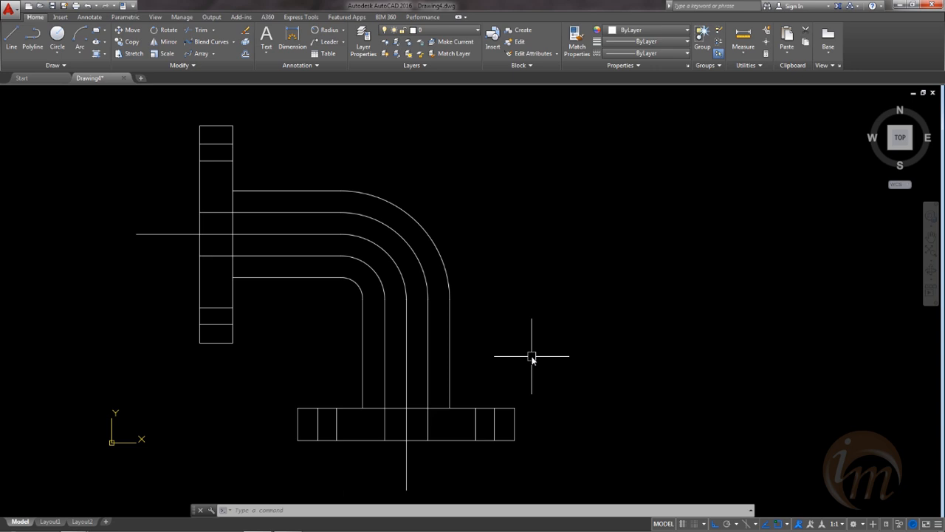
pyautogui.scroll(-2, 454, 357)
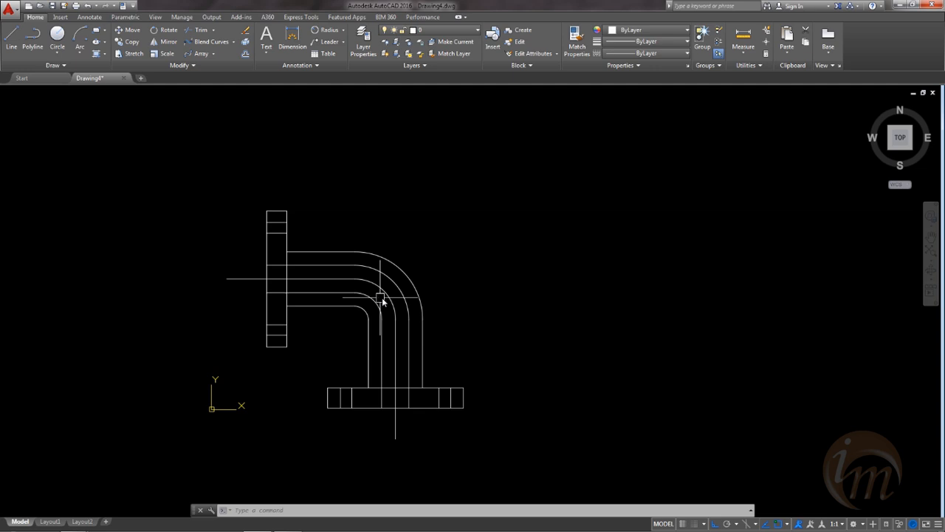
pyautogui.moveTo(372, 373); pyautogui.dragTo(368, 371, button='middle')
pyautogui.scroll(3, 418, 317)
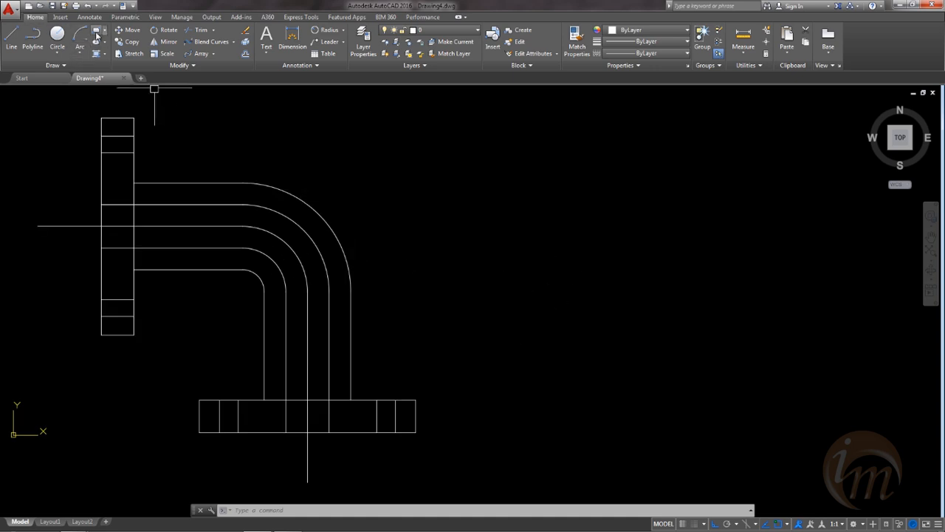
pyautogui.click(96, 35)
pyautogui.click(563, 209)
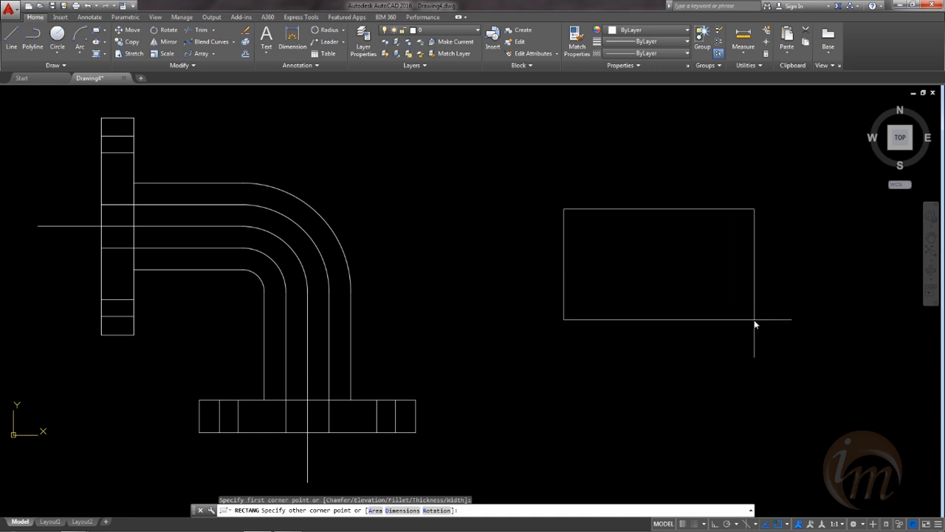
pyautogui.click(782, 335)
# Step: Draw a horizontal line across the rectangle from the midpoint of its left side to the midpoint of its right side
pyautogui.moveTo(782, 336); pyautogui.dragTo(776, 379, button='middle')
pyautogui.press('Return')
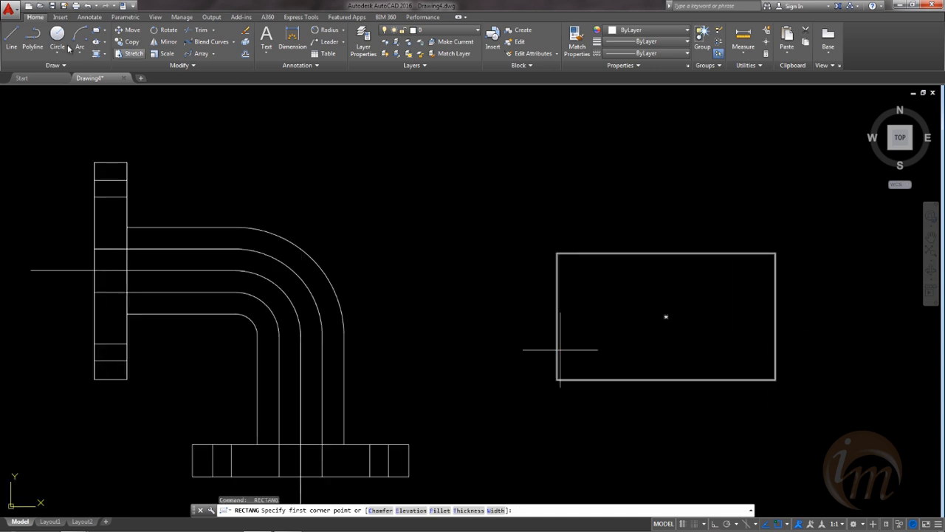
pyautogui.click(13, 38)
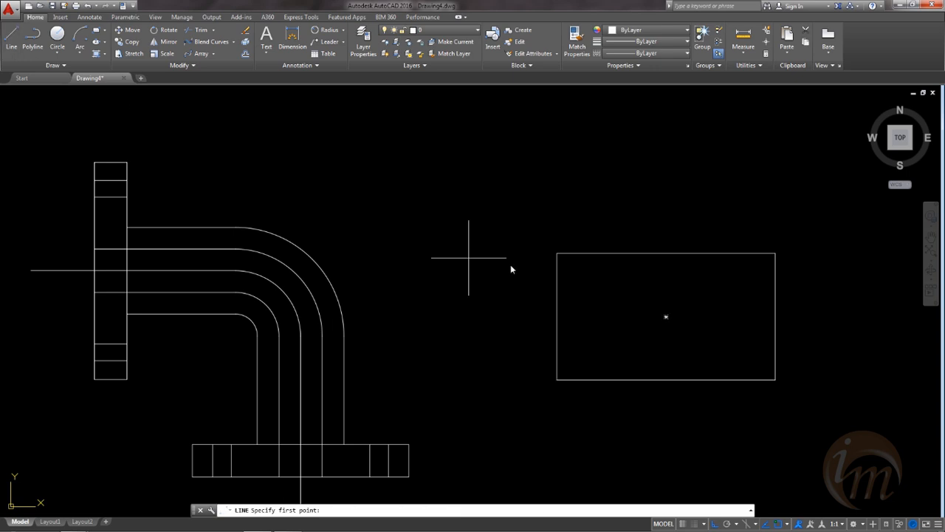
pyautogui.click(558, 319)
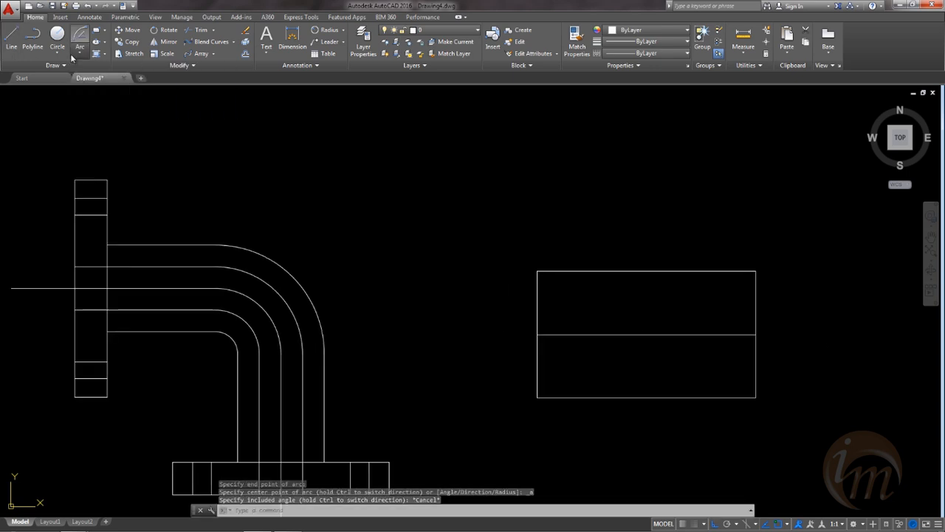
# Step: Draw a Start, Center, End semicircular arc on the rectangle's left side, from its upper to its lower corner, centred on the side's midpoint
pyautogui.click(79, 52)
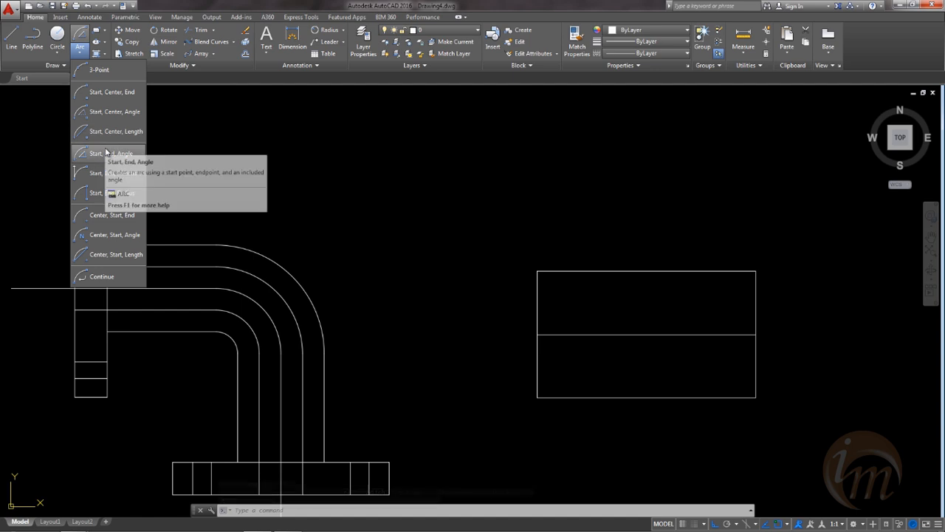
pyautogui.click(111, 92)
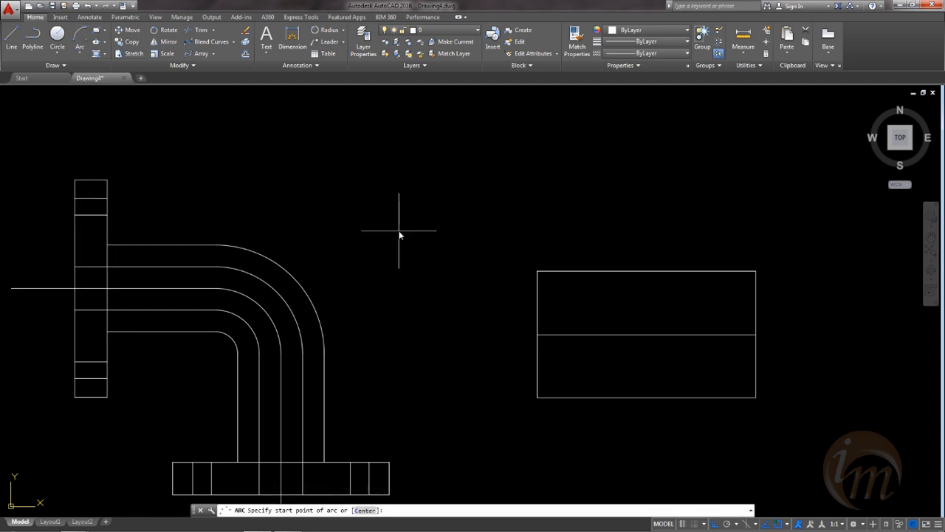
pyautogui.click(539, 275)
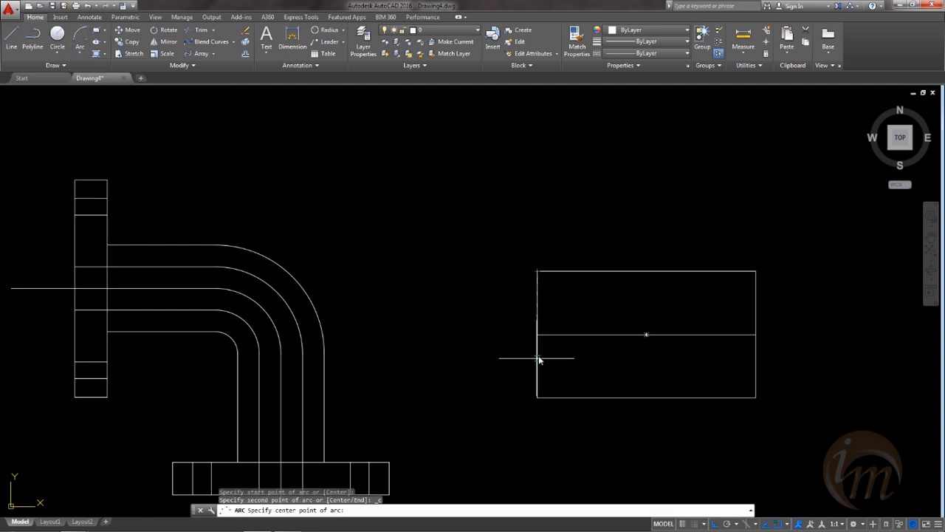
pyautogui.click(536, 336)
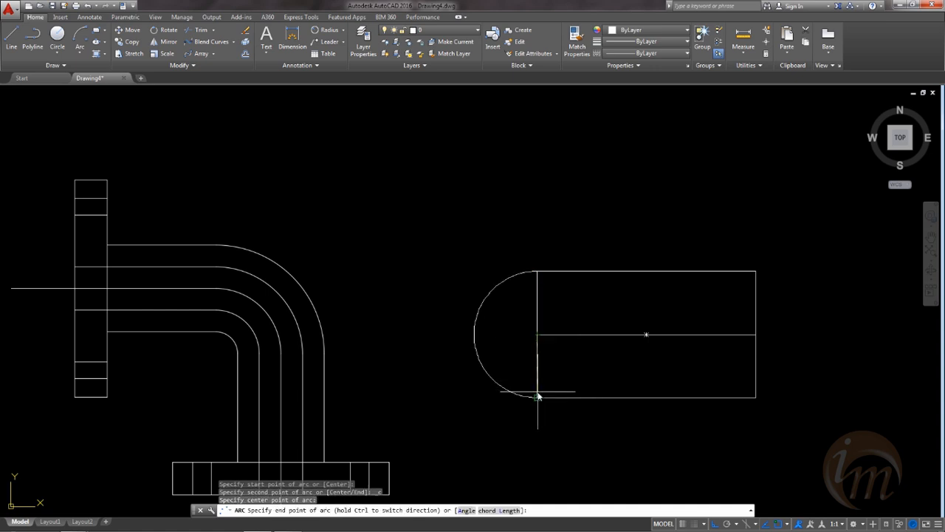
pyautogui.click(537, 397)
pyautogui.moveTo(472, 417)
pyautogui.mouseDown(button='middle')
pyautogui.moveTo(426, 432)
pyautogui.moveTo(435, 382)
pyautogui.mouseUp(button='middle')
pyautogui.press('Escape')
pyautogui.press('Escape')
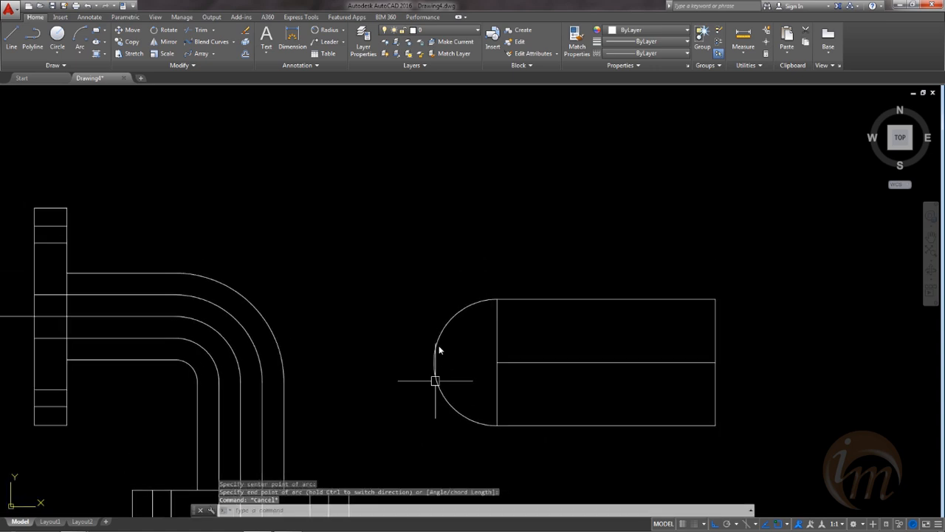
pyautogui.moveTo(551, 280); pyautogui.dragTo(556, 276, button='middle')
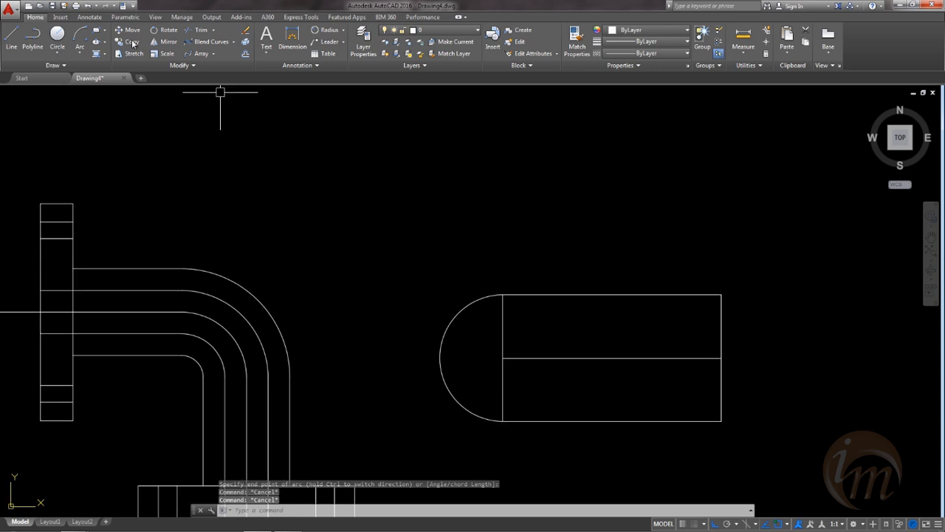
pyautogui.click(246, 53)
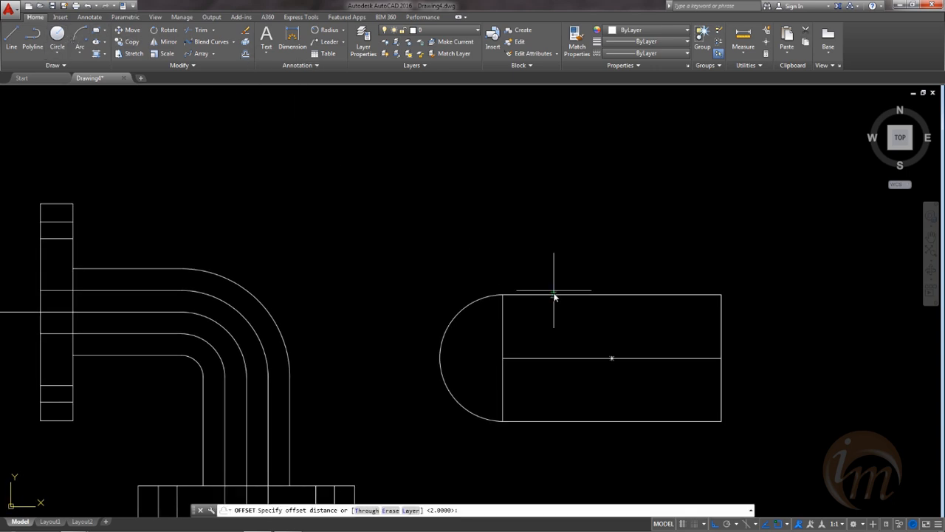
pyautogui.click(503, 296)
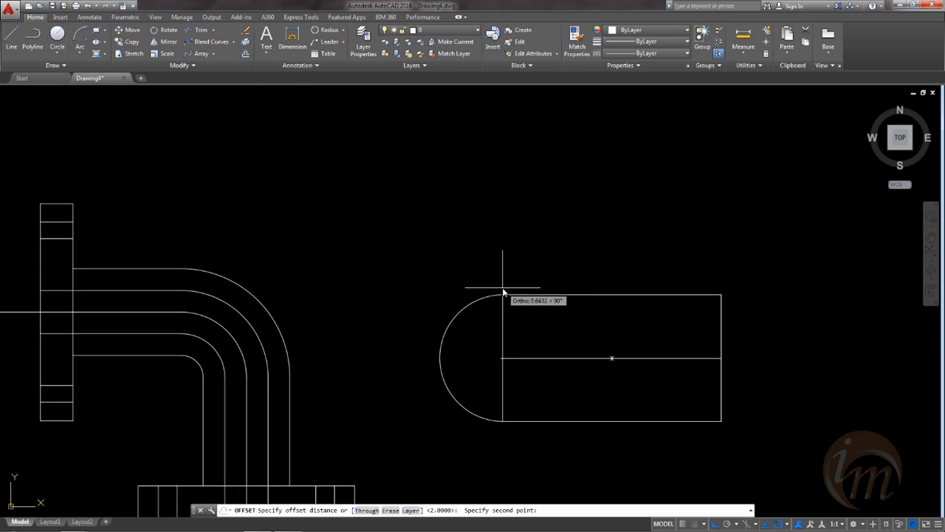
pyautogui.write('.5')
pyautogui.press('Return')
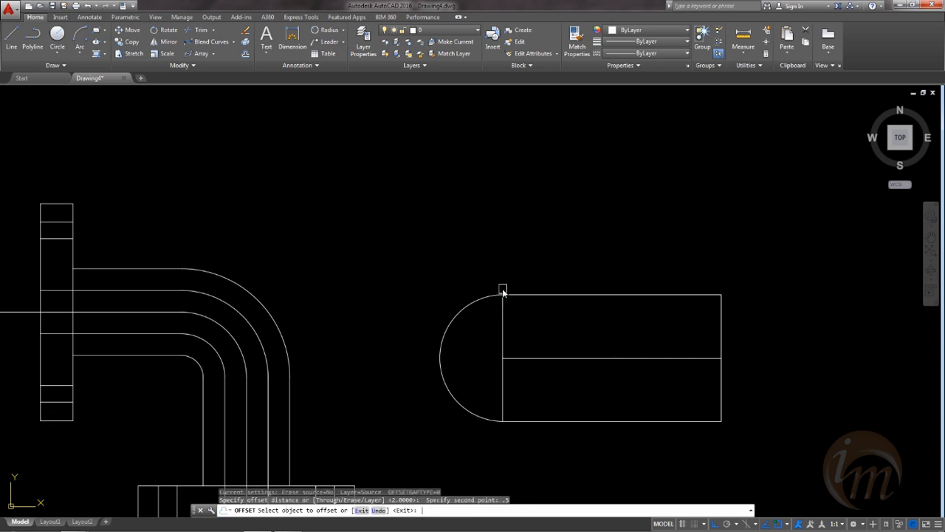
pyautogui.click(520, 295)
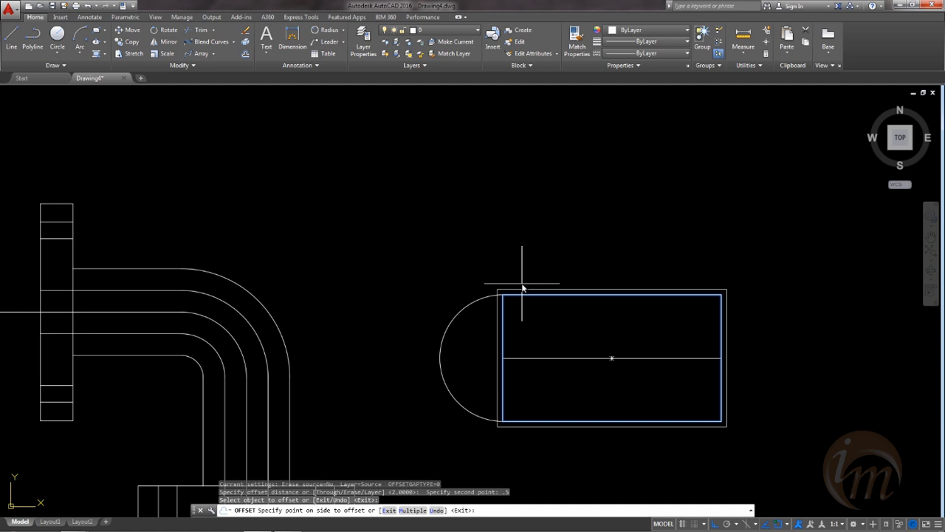
pyautogui.press('Escape')
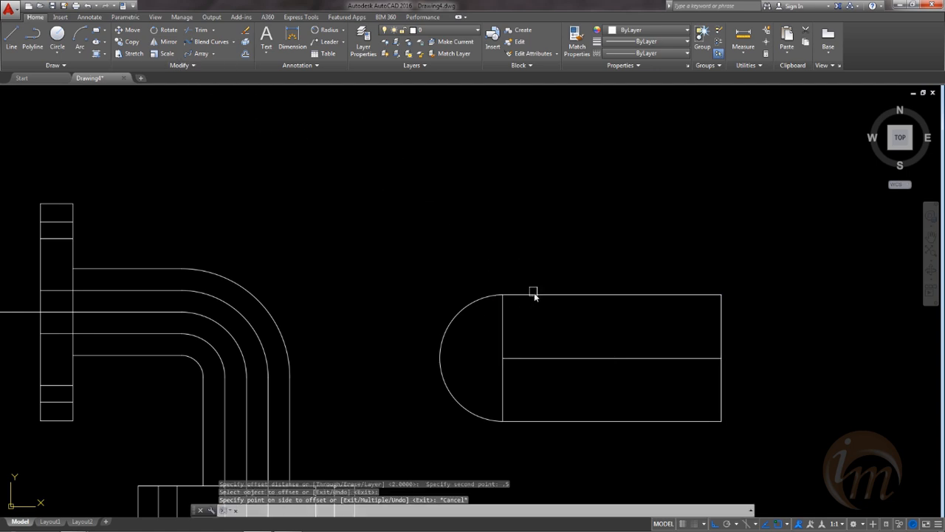
# Step: Explode the rectangle into separate lines
pyautogui.write('x')
pyautogui.press('Return')
pyautogui.click(535, 295)
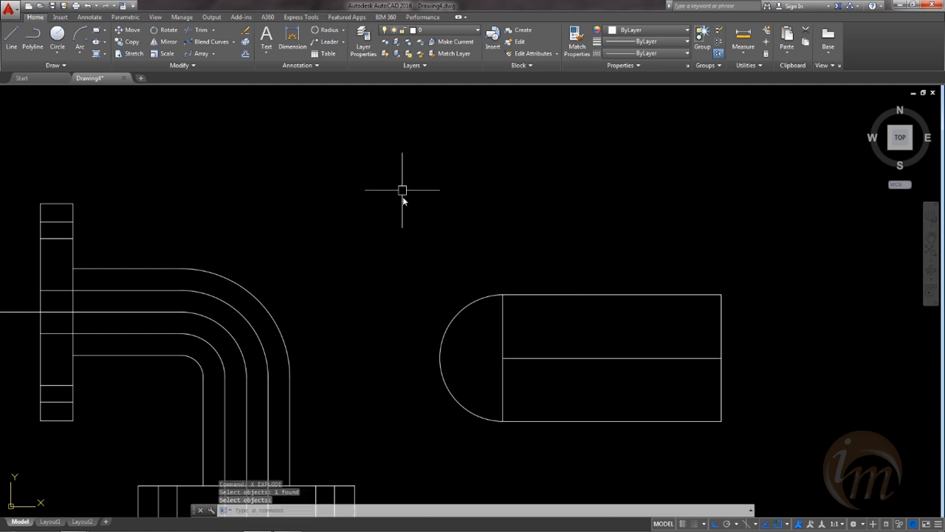
# Step: Offset the rectangle's upper edge, the semicircular arc and the lower edge outward by 0.5
pyautogui.write('o')
pyautogui.press('Return')
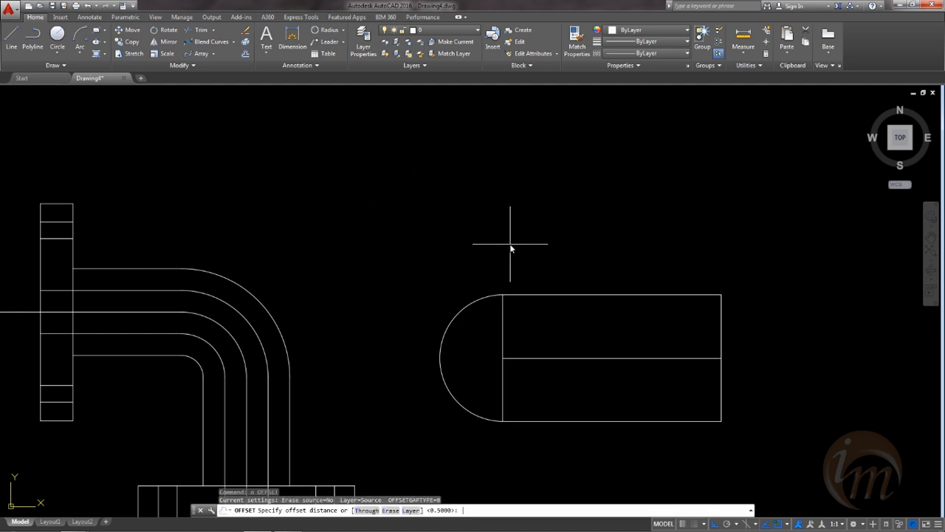
pyautogui.press('Return')
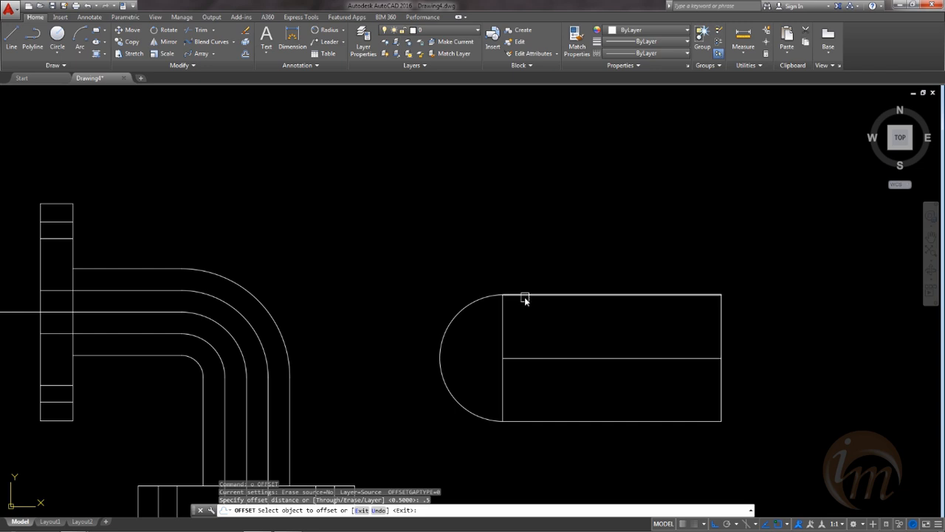
pyautogui.click(524, 296)
pyautogui.click(523, 272)
pyautogui.click(466, 302)
pyautogui.click(443, 310)
pyautogui.click(536, 422)
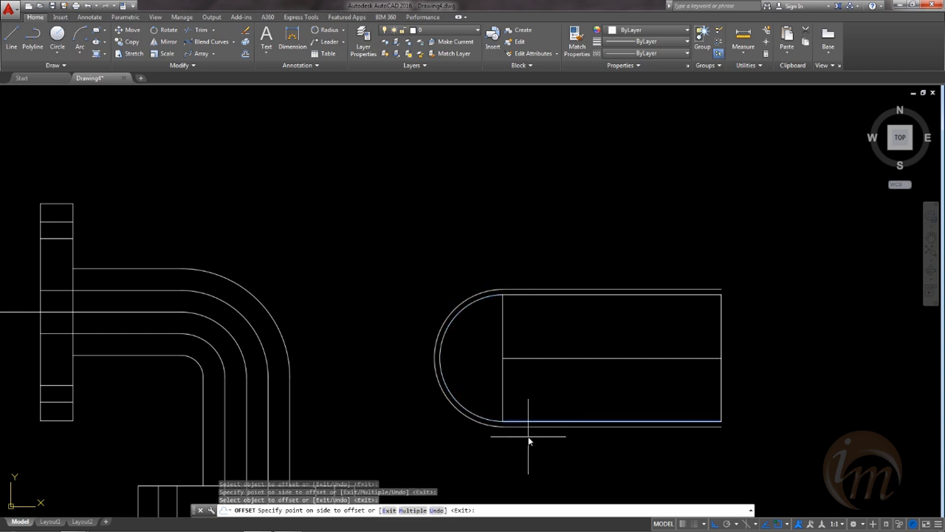
pyautogui.click(528, 441)
# Step: Try offsetting the rectangle's right edge outward by 0.5 and erase the offset copy
pyautogui.click(722, 336)
pyautogui.click(726, 340)
pyautogui.moveTo(762, 378); pyautogui.dragTo(716, 404, button='middle')
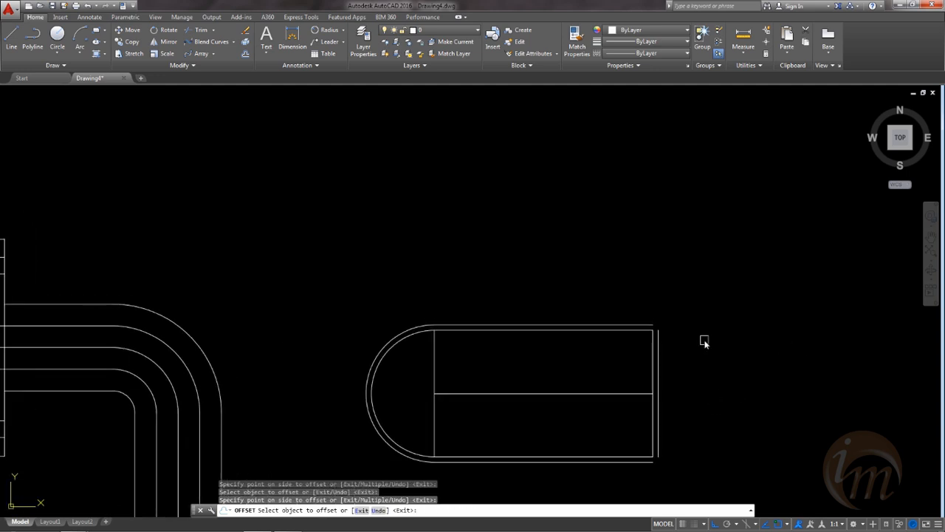
pyautogui.press('Escape')
pyautogui.click(658, 338)
pyautogui.press('Delete')
# Step: Extend the rectangle's right edge at both ends to meet the outer offset lines
pyautogui.moveTo(711, 403); pyautogui.dragTo(728, 394, button='middle')
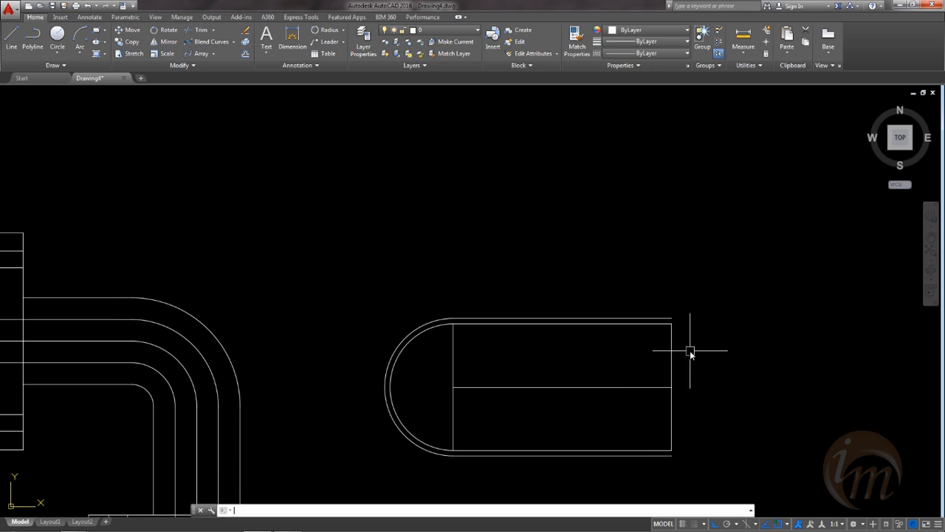
pyautogui.press('Return')
pyautogui.press('Return')
pyautogui.click(671, 338)
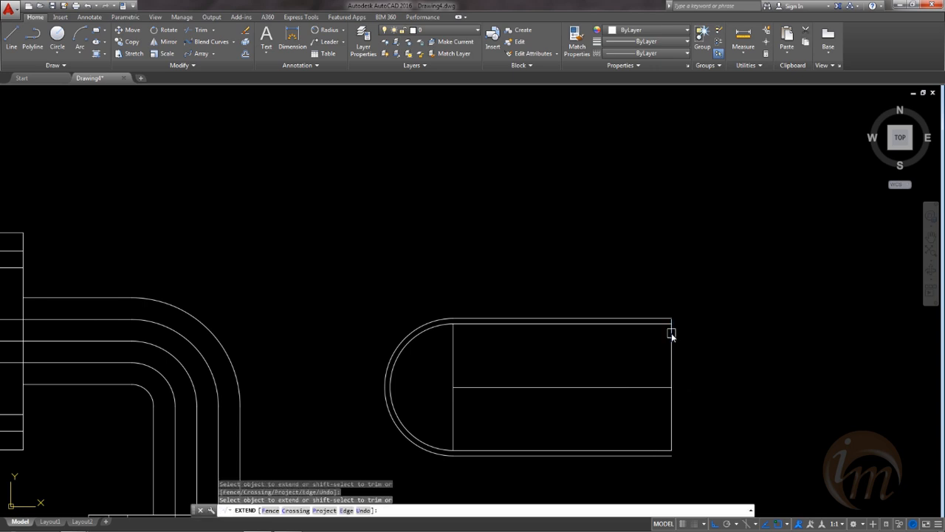
pyautogui.click(517, 388)
pyautogui.moveTo(535, 393); pyautogui.dragTo(589, 359, button='middle')
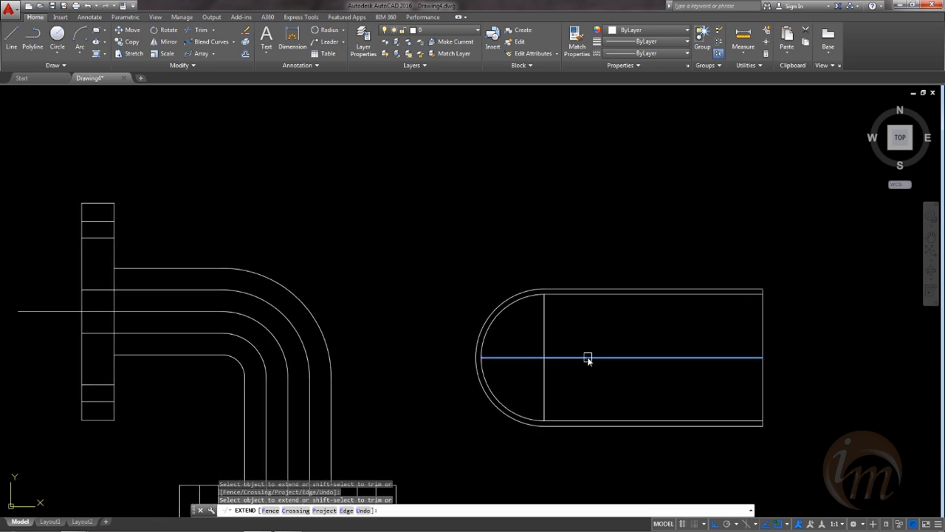
pyautogui.press('Escape')
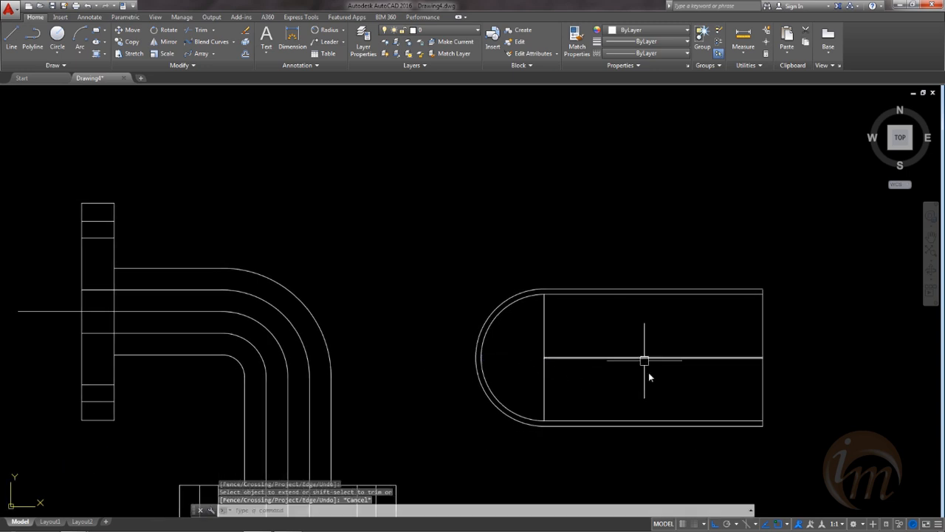
# Step: Break the right edge at the point where the horizontal middle line meets it
pyautogui.moveTo(648, 373); pyautogui.dragTo(570, 404, button='middle')
pyautogui.moveTo(686, 363)
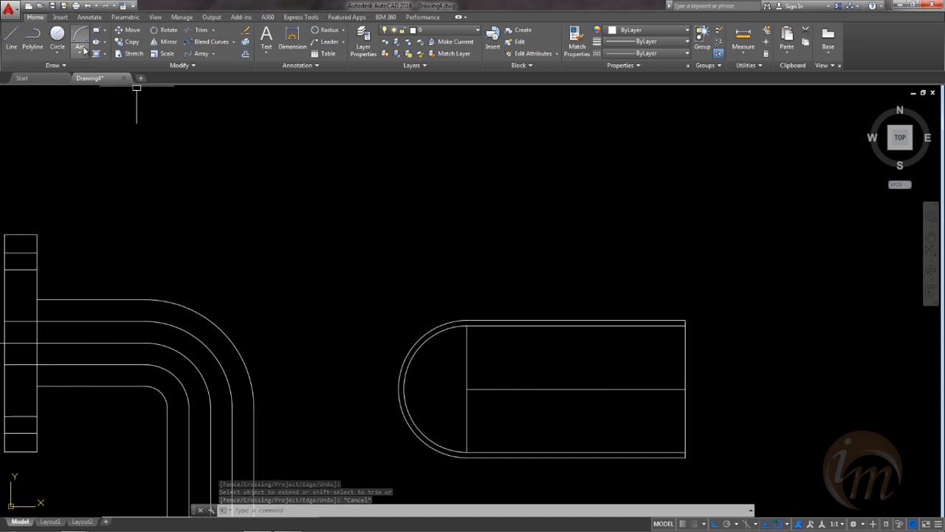
pyautogui.click(166, 66)
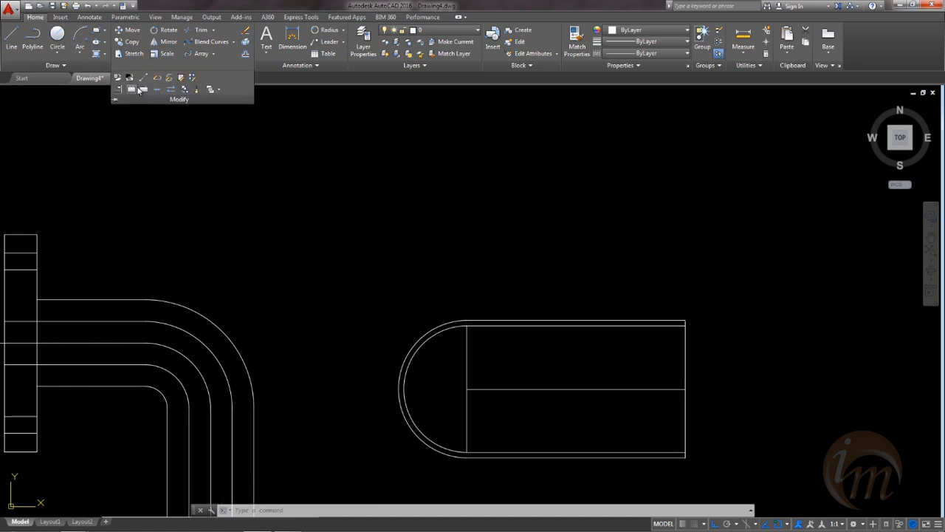
pyautogui.click(142, 90)
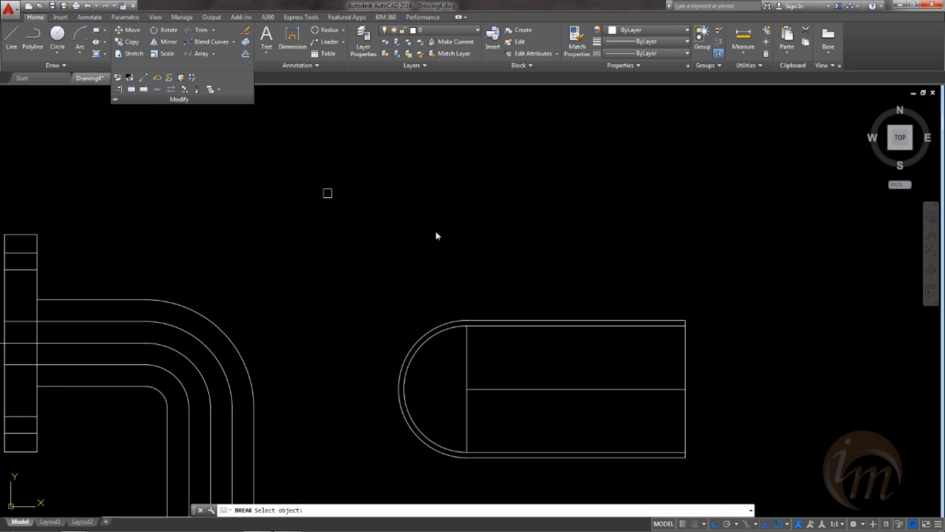
pyautogui.click(685, 352)
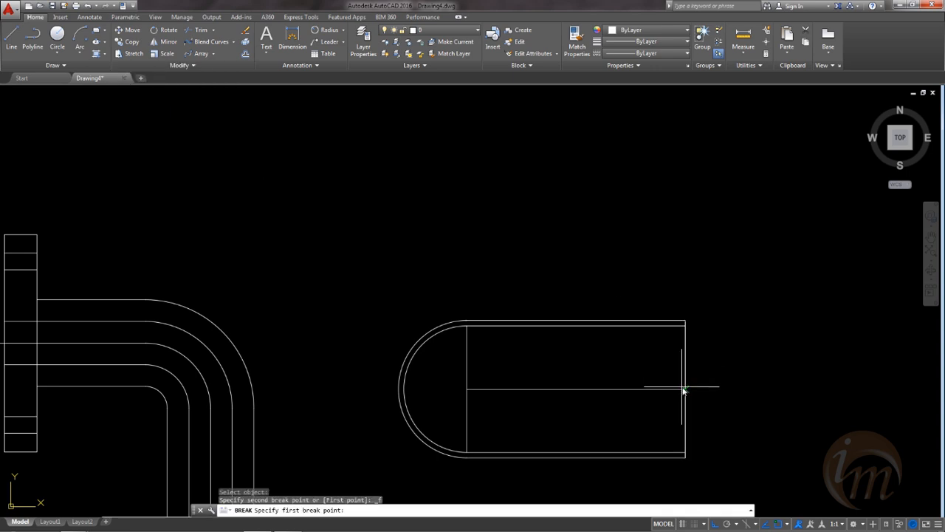
pyautogui.click(684, 385)
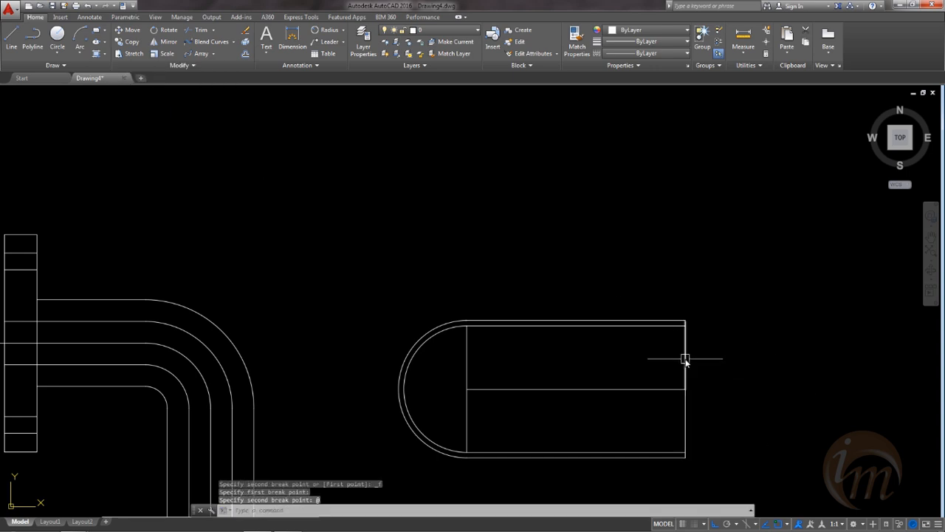
# Step: Offset the upper half of the right edge repeatedly inward at 0.6 spacing with the Multiple option, filling the upper half of the rectangle
pyautogui.scroll(2, 760, 306)
pyautogui.click(686, 354)
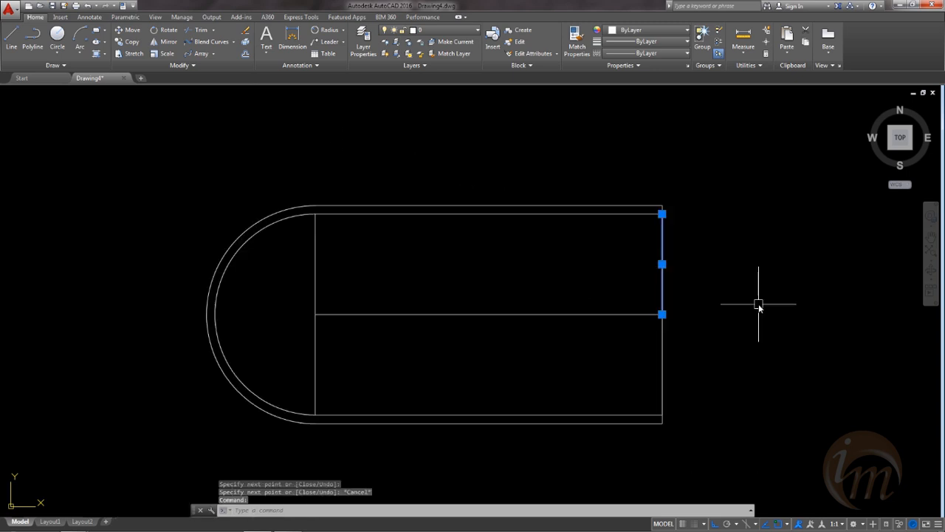
pyautogui.write('o')
pyautogui.press('Return')
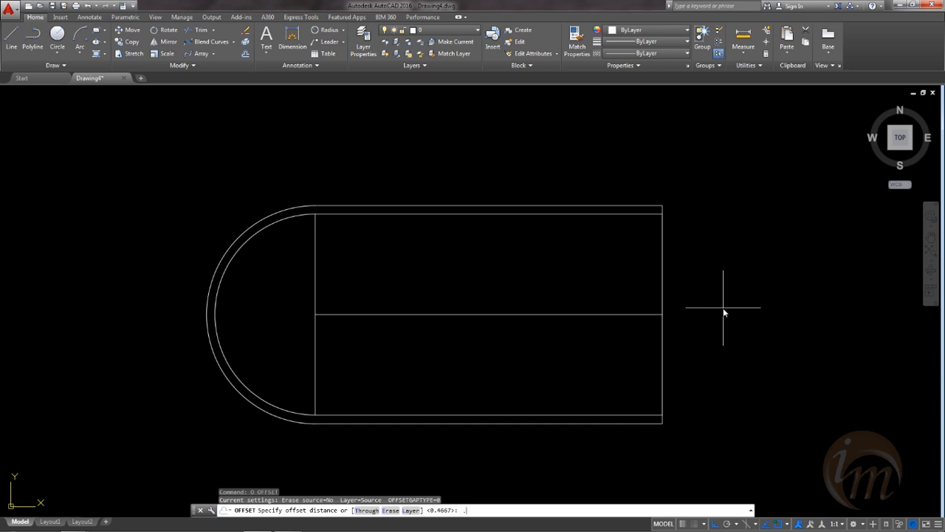
pyautogui.write('.6')
pyautogui.press('Return')
pyautogui.click(664, 309)
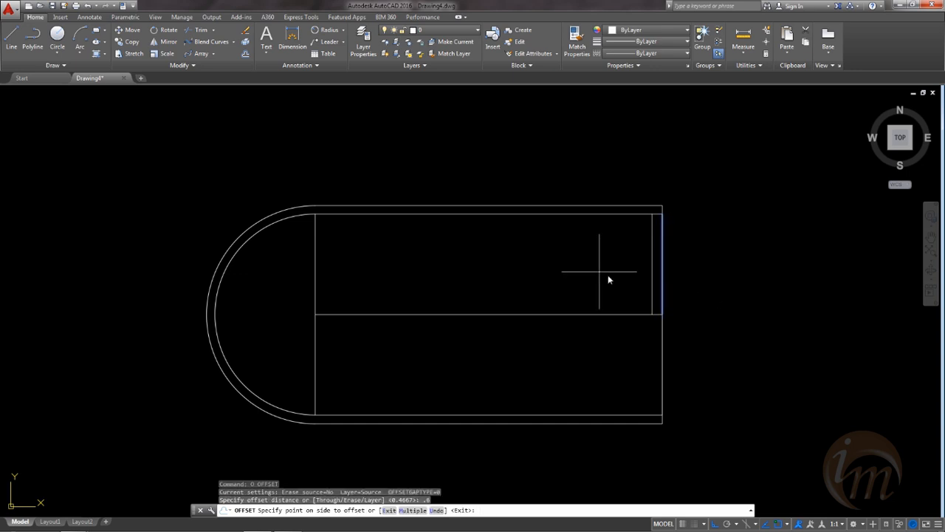
pyautogui.click(412, 509)
pyautogui.click(384, 258)
pyautogui.click(383, 280)
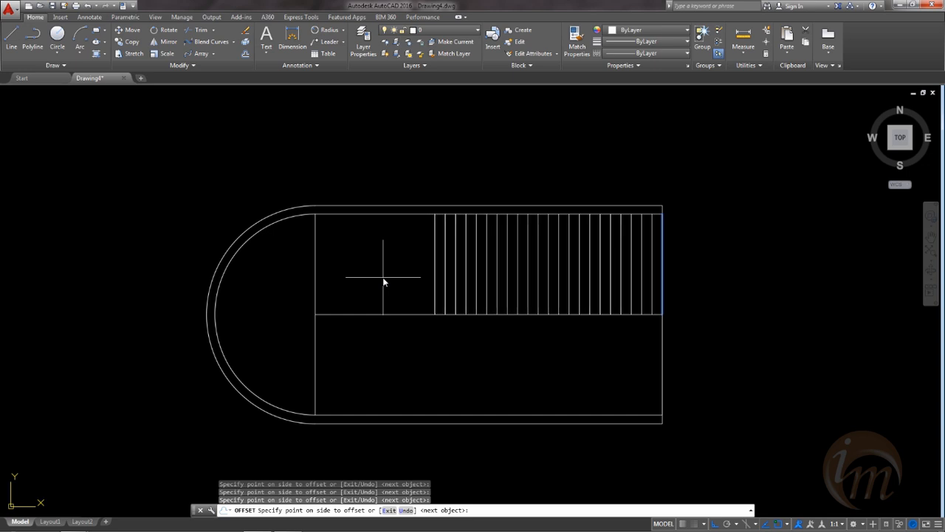
pyautogui.click(373, 284)
pyautogui.click(347, 291)
pyautogui.click(330, 295)
pyautogui.click(310, 294)
pyautogui.click(291, 293)
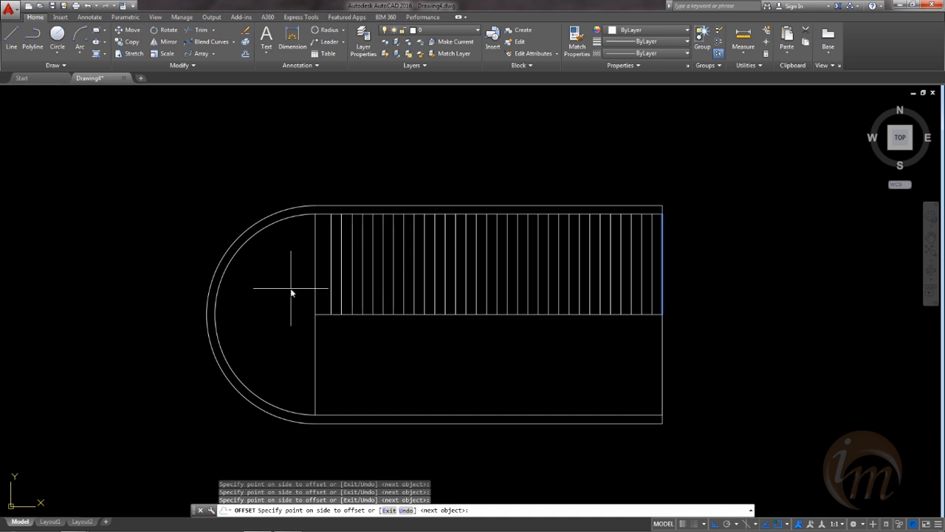
pyautogui.scroll(-4, 476, 343)
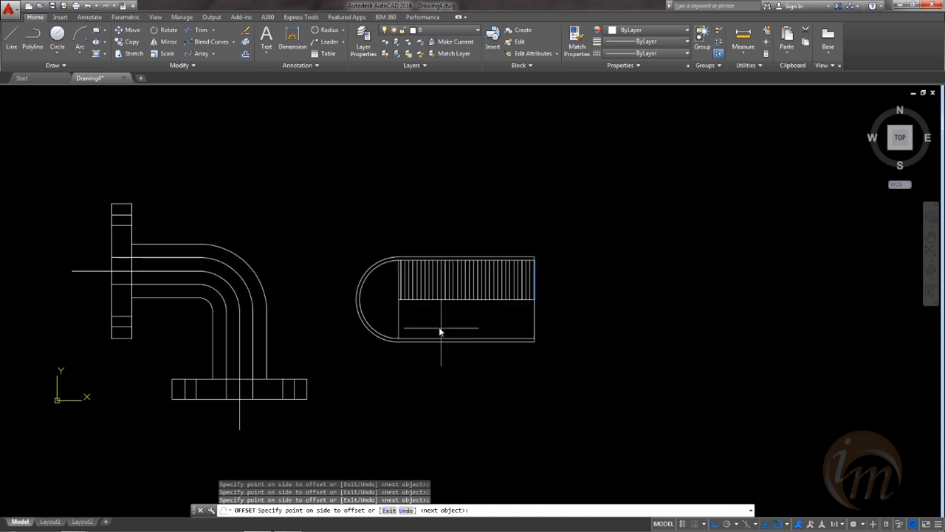
pyautogui.scroll(2, 439, 332)
pyautogui.press('Escape')
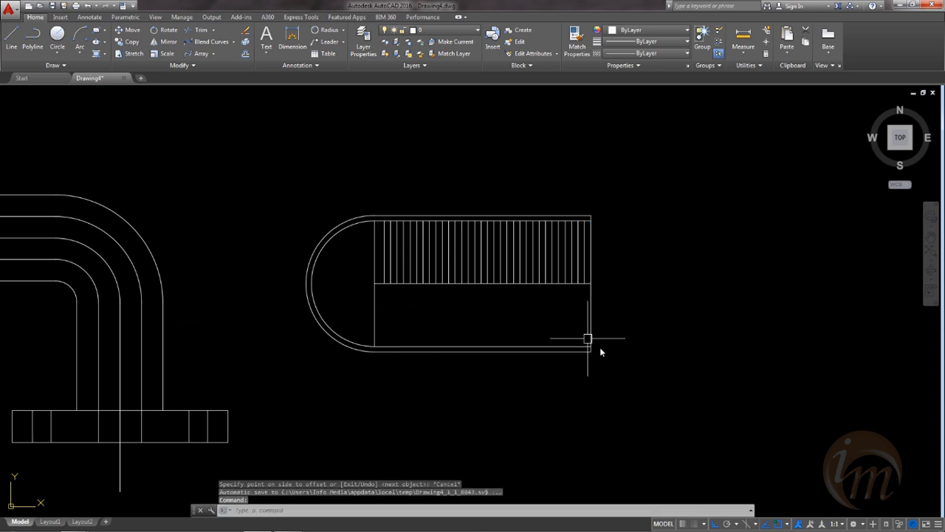
# Step: Offset the lower half of the rectangle's right edge repeatedly inward at 0.6 spacing with the Multiple option, filling the lower half
pyautogui.moveTo(607, 320); pyautogui.dragTo(625, 375, button='middle')
pyautogui.scroll(2, 582, 361)
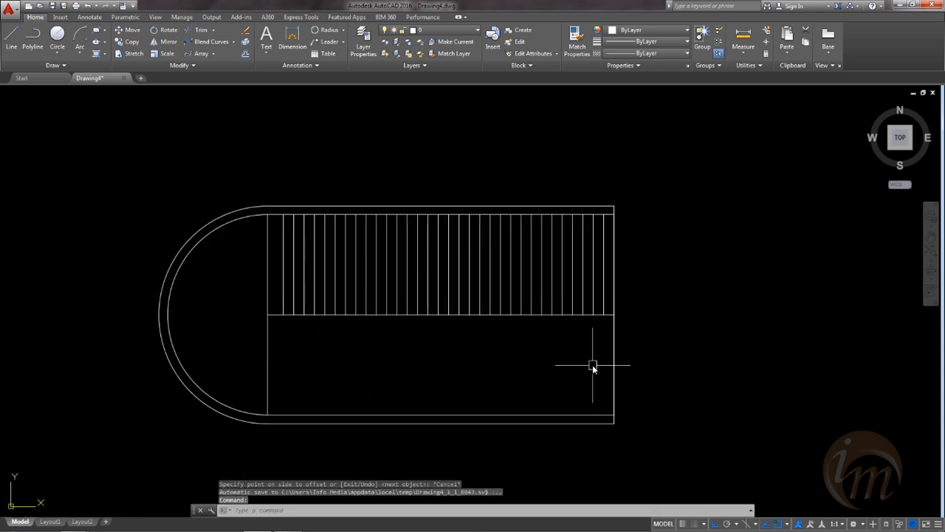
pyautogui.click(613, 366)
pyautogui.write('o')
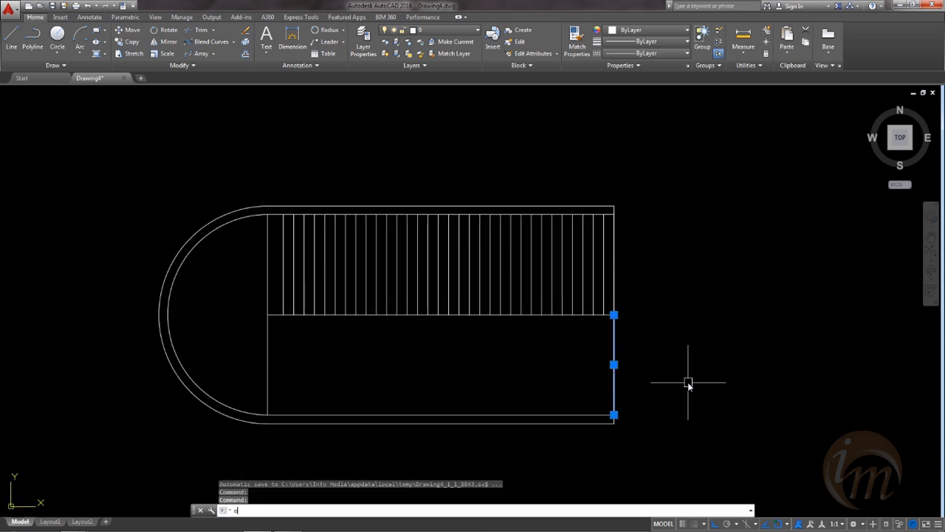
pyautogui.press('Return')
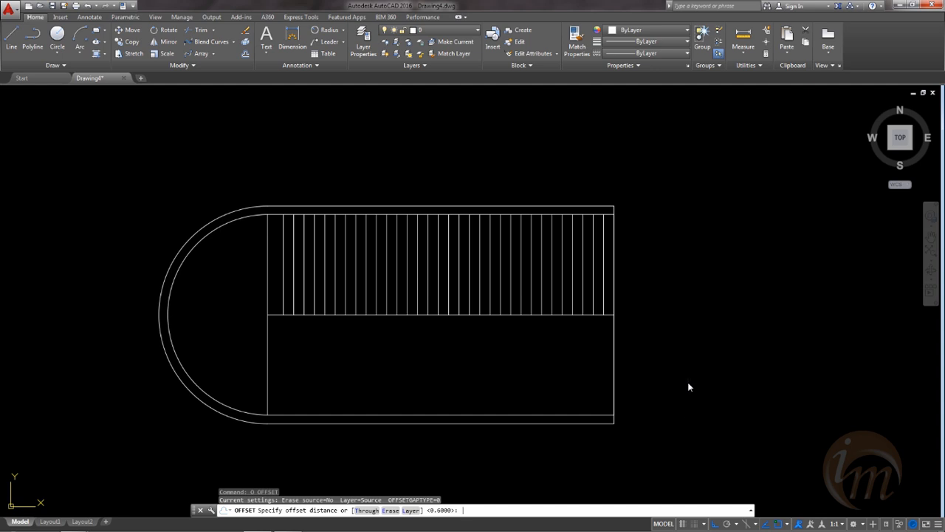
pyautogui.press('Return')
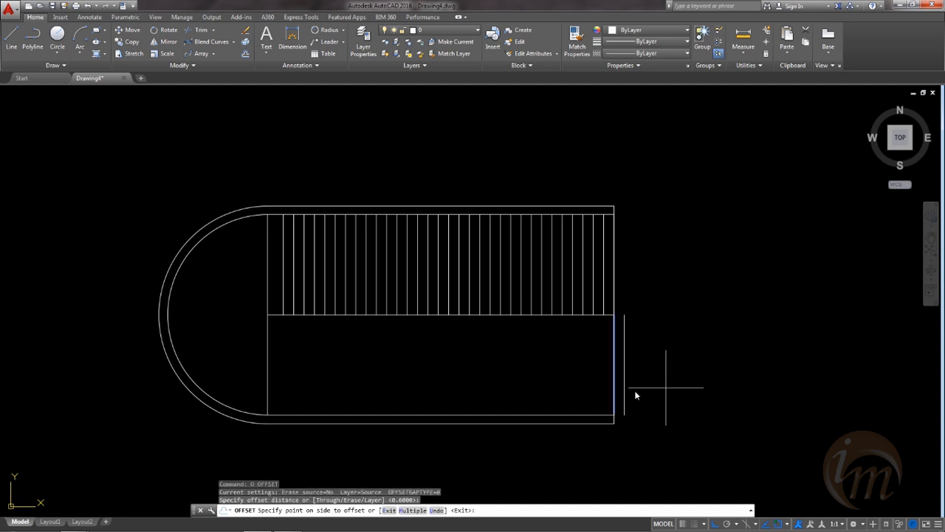
pyautogui.click(412, 511)
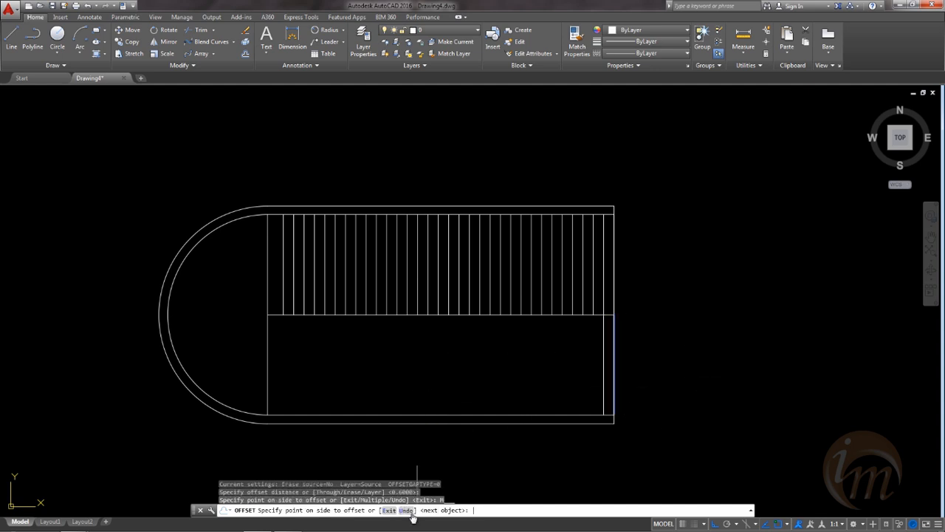
pyautogui.click(332, 385)
pyautogui.click(331, 385)
pyautogui.click(332, 384)
pyautogui.click(332, 384)
pyautogui.click(312, 348)
pyautogui.click(308, 353)
pyautogui.click(305, 357)
pyautogui.click(304, 357)
pyautogui.click(304, 356)
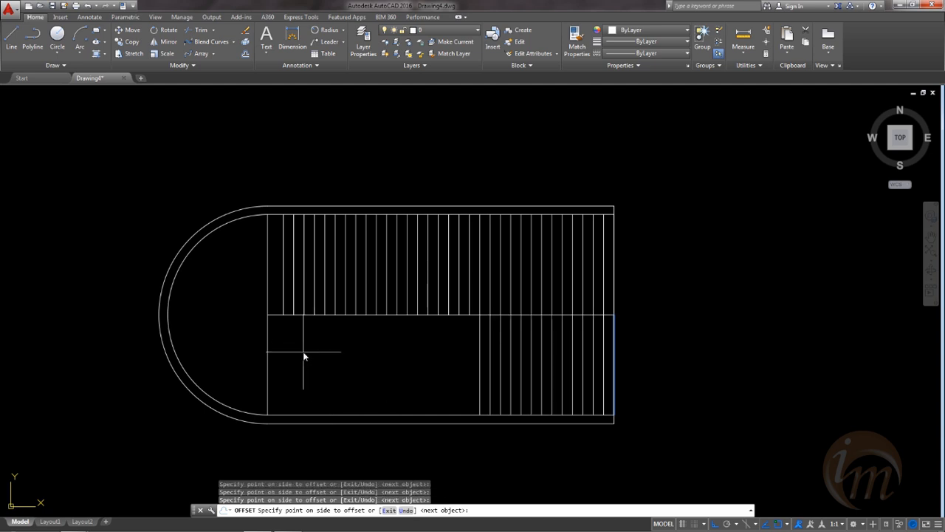
pyautogui.doubleClick(266, 364)
pyautogui.doubleClick(229, 369)
pyautogui.doubleClick(227, 372)
pyautogui.click(226, 374)
pyautogui.doubleClick(232, 368)
pyautogui.doubleClick(239, 362)
pyautogui.scroll(-2, 406, 361)
pyautogui.press('Escape')
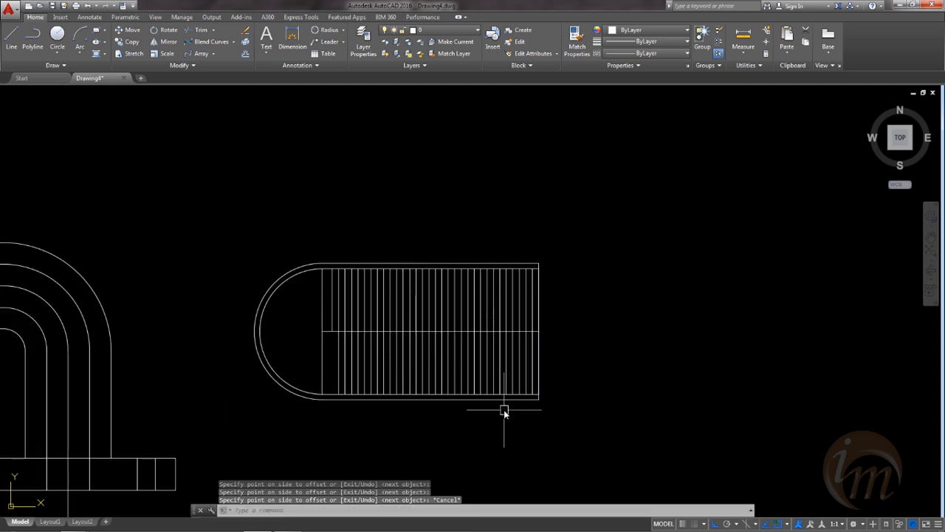
# Step: Offset the leftmost vertical line in the lower half by 0.6 toward the rounded end to match the upper half
pyautogui.scroll(2, 330, 380)
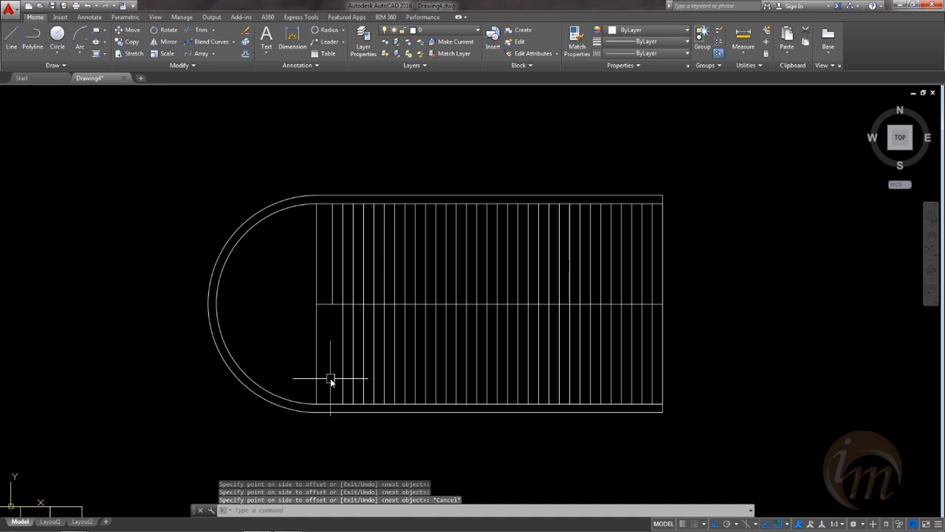
pyautogui.write('o')
pyautogui.press('Return')
pyautogui.press('Return')
pyautogui.click(344, 344)
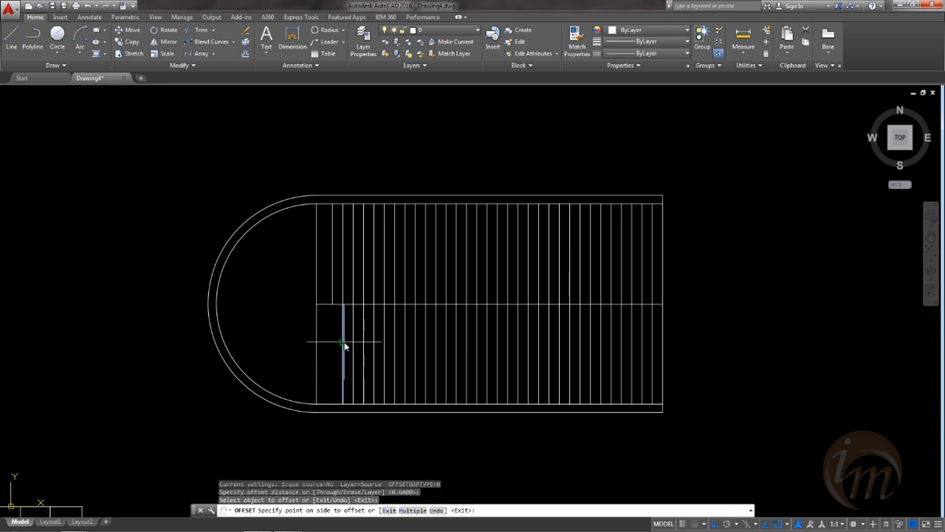
pyautogui.click(327, 347)
pyautogui.scroll(-2, 366, 391)
pyautogui.press('Escape')
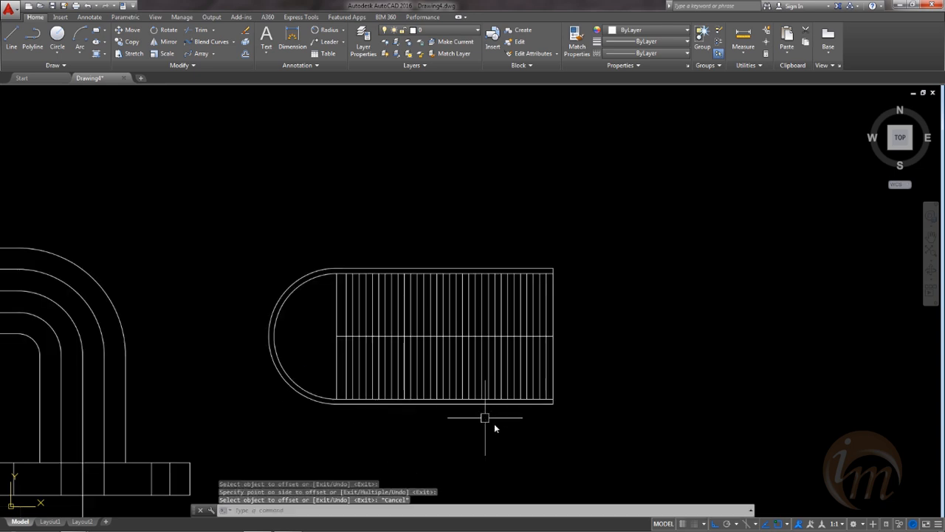
# Step: Set the colour of the elbow's centreline, both straight segments and the connecting arc, to red 237,31,36
pyautogui.moveTo(495, 428); pyautogui.dragTo(517, 431, button='middle')
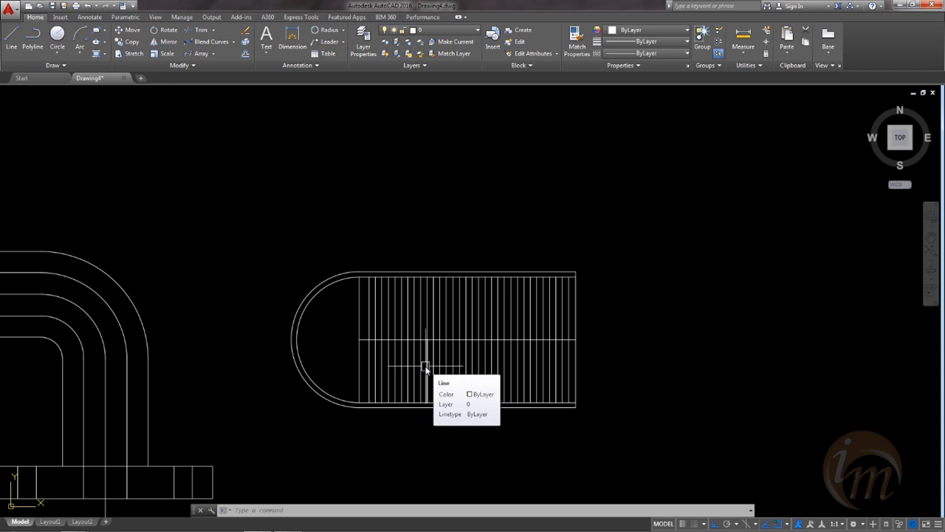
pyautogui.moveTo(480, 372)
pyautogui.mouseDown(button='middle')
pyautogui.moveTo(603, 386)
pyautogui.moveTo(610, 367)
pyautogui.moveTo(633, 368)
pyautogui.mouseUp(button='middle')
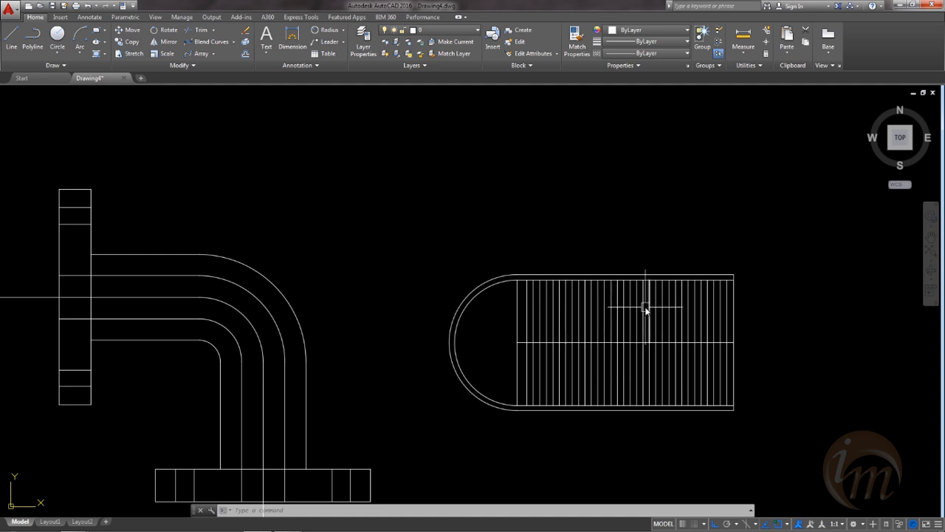
pyautogui.moveTo(522, 227); pyautogui.dragTo(655, 184, button='middle')
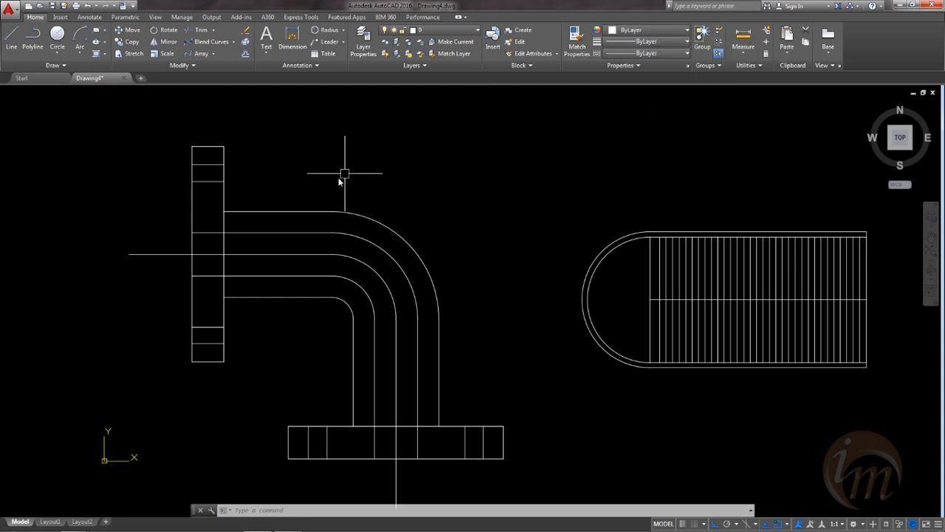
pyautogui.moveTo(191, 250); pyautogui.dragTo(200, 217, button='middle')
pyautogui.click(200, 217)
pyautogui.press('Escape')
pyautogui.click(187, 221)
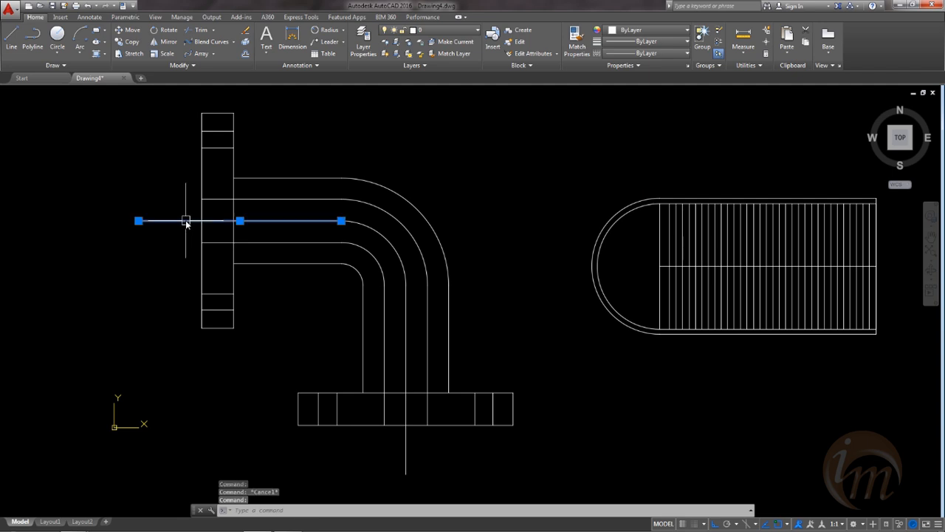
pyautogui.click(369, 226)
pyautogui.click(403, 334)
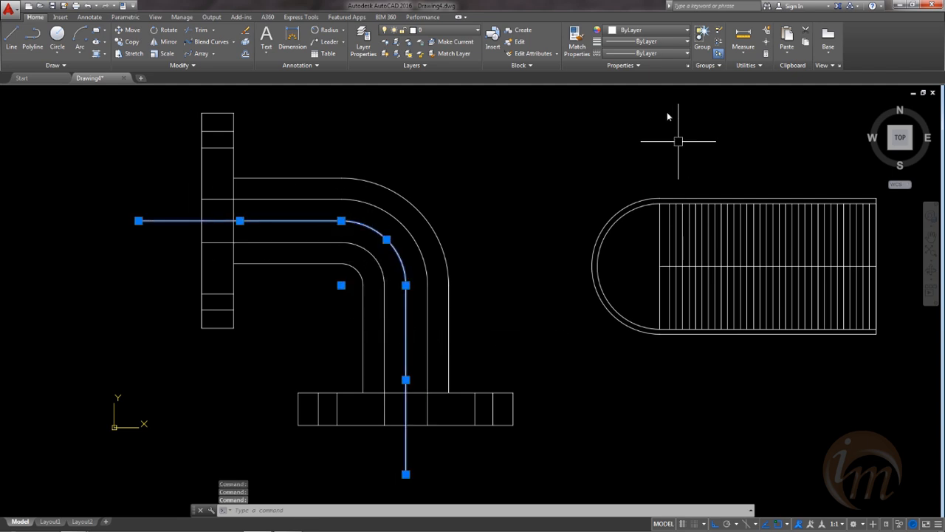
pyautogui.click(647, 29)
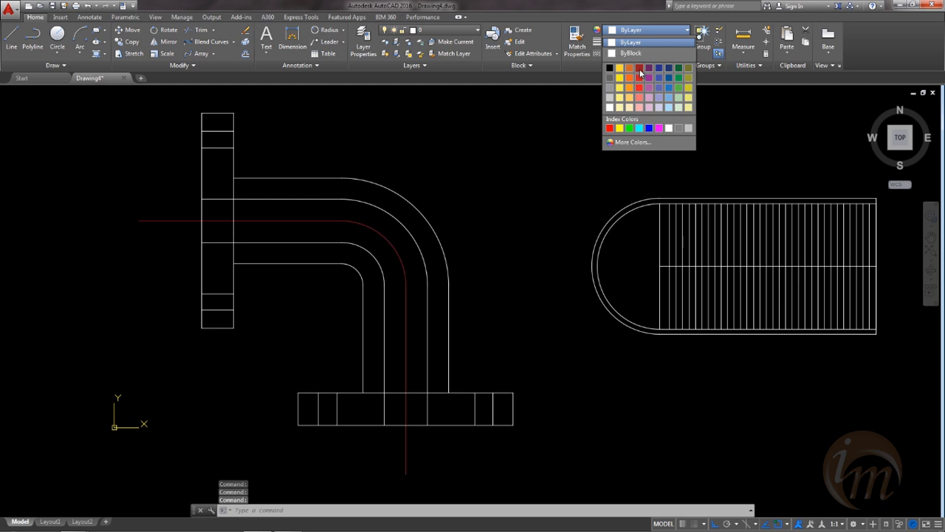
pyautogui.click(640, 84)
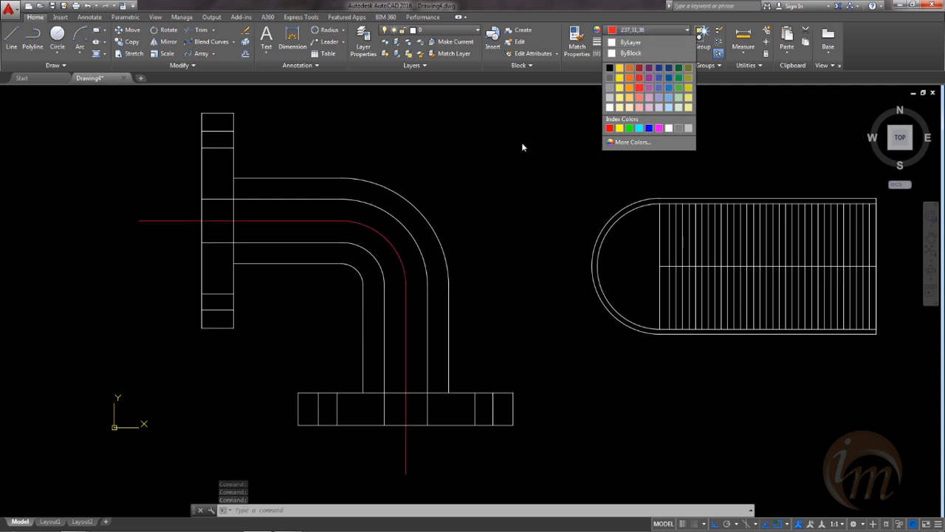
pyautogui.press('Escape')
# Step: Set the colour of the round-ended shape's horizontal middle line to red
pyautogui.moveTo(468, 200)
pyautogui.mouseDown(button='middle')
pyautogui.moveTo(500, 223)
pyautogui.moveTo(492, 158)
pyautogui.moveTo(424, 173)
pyautogui.mouseUp(button='middle')
pyautogui.scroll(3, 645, 255)
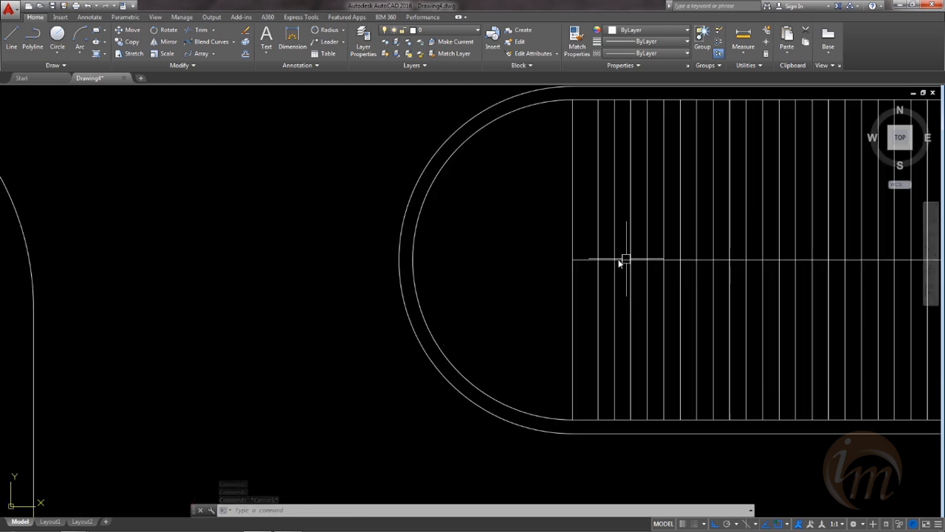
pyautogui.click(586, 260)
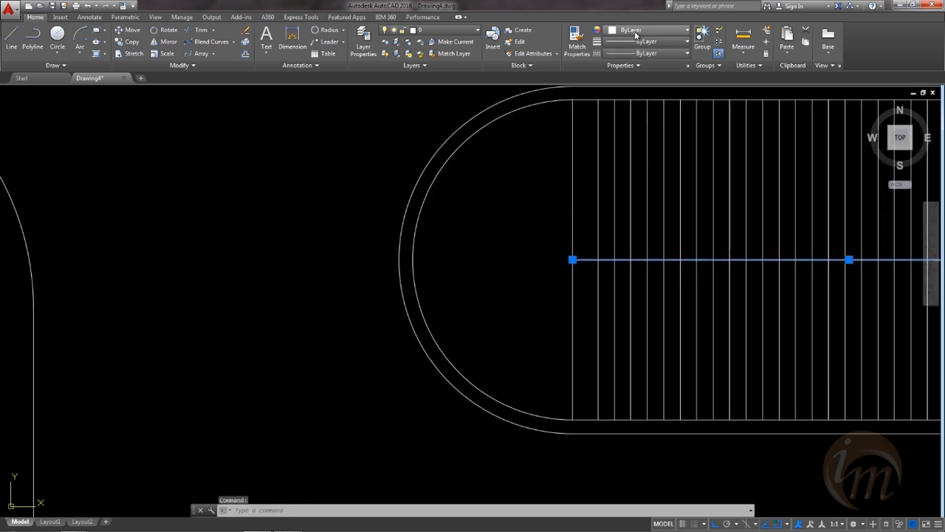
pyautogui.click(635, 31)
pyautogui.click(639, 78)
pyautogui.press('Escape')
pyautogui.press('Escape')
pyautogui.scroll(-4, 478, 211)
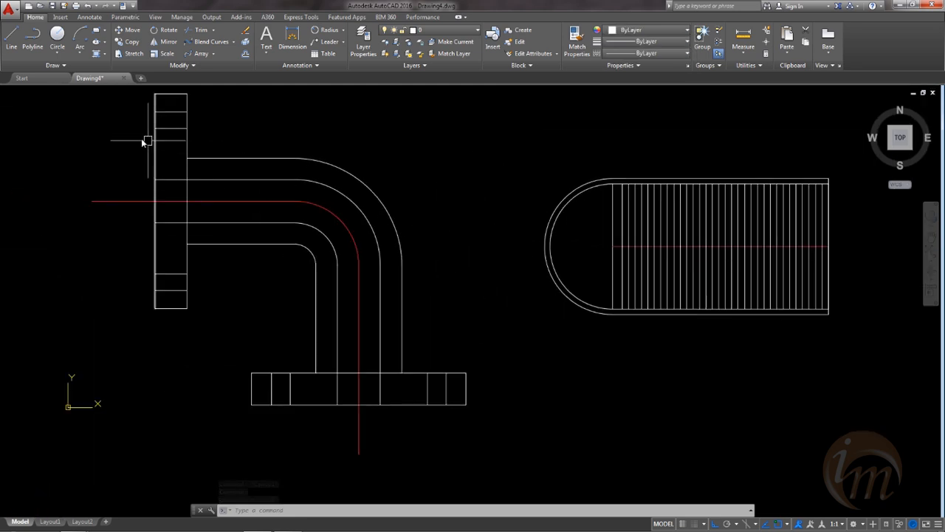
pyautogui.click(180, 137)
pyautogui.click(171, 115)
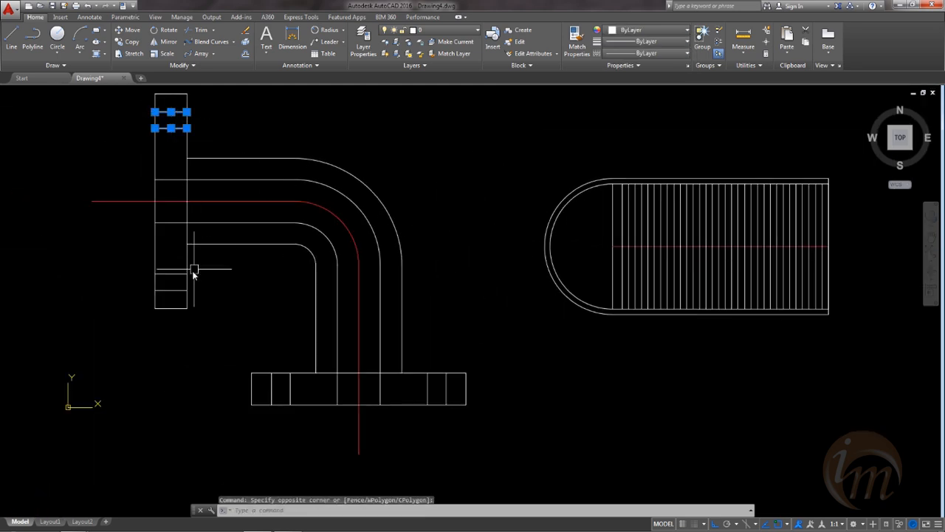
pyautogui.click(180, 298)
pyautogui.click(171, 270)
pyautogui.click(307, 384)
pyautogui.click(262, 383)
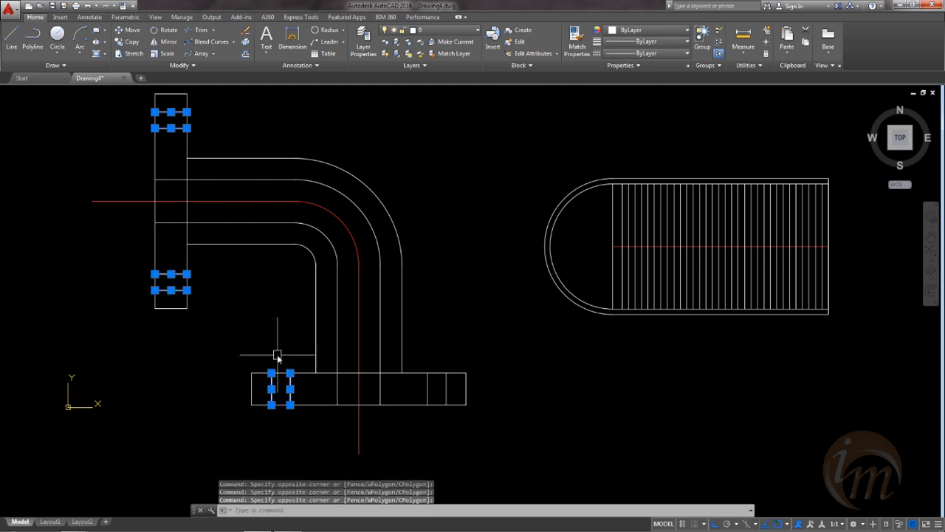
pyautogui.press('Escape')
# Step: Set the colour of the four short bolt-hole lines in the elbow's upright flange to green
pyautogui.click(179, 298)
pyautogui.click(169, 272)
pyautogui.click(181, 141)
pyautogui.click(166, 111)
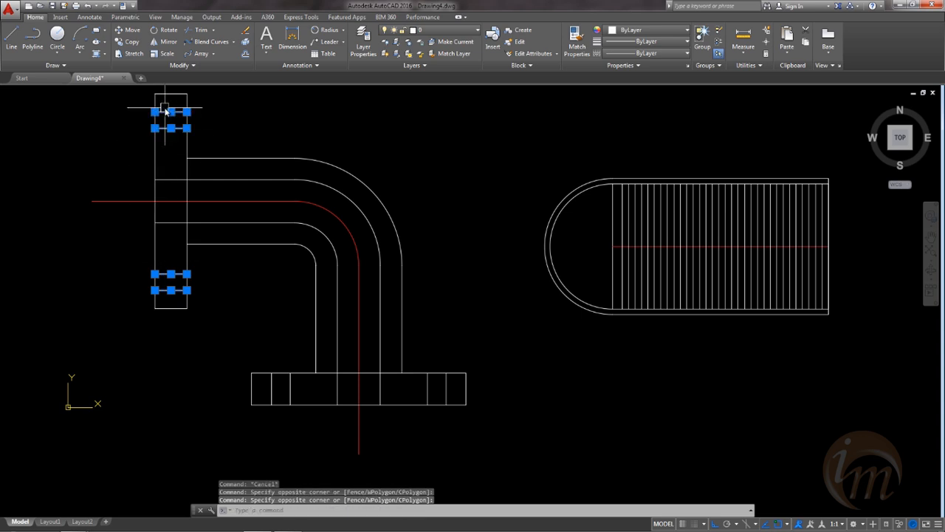
pyautogui.click(639, 30)
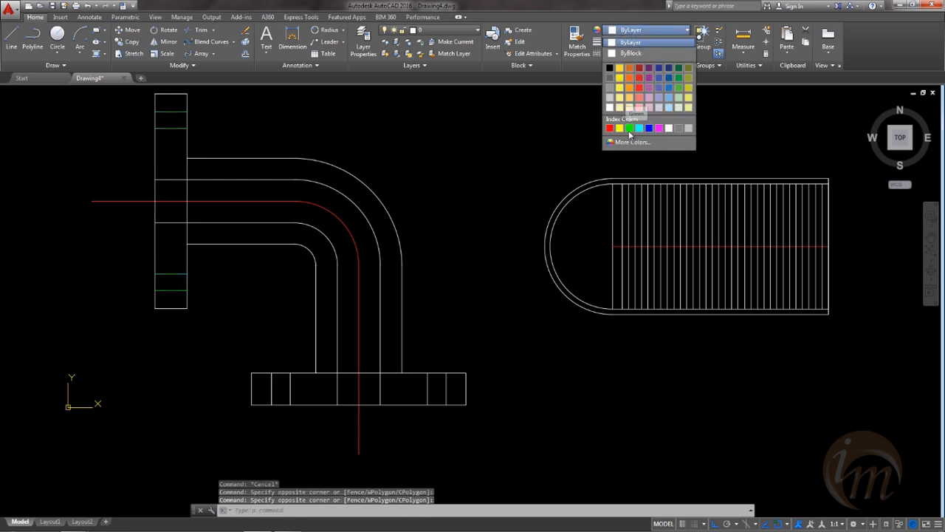
pyautogui.click(630, 130)
pyautogui.press('Escape')
# Step: Set the colour of both concentric arcs at the shape's rounded end to green
pyautogui.moveTo(732, 251); pyautogui.dragTo(687, 251, button='middle')
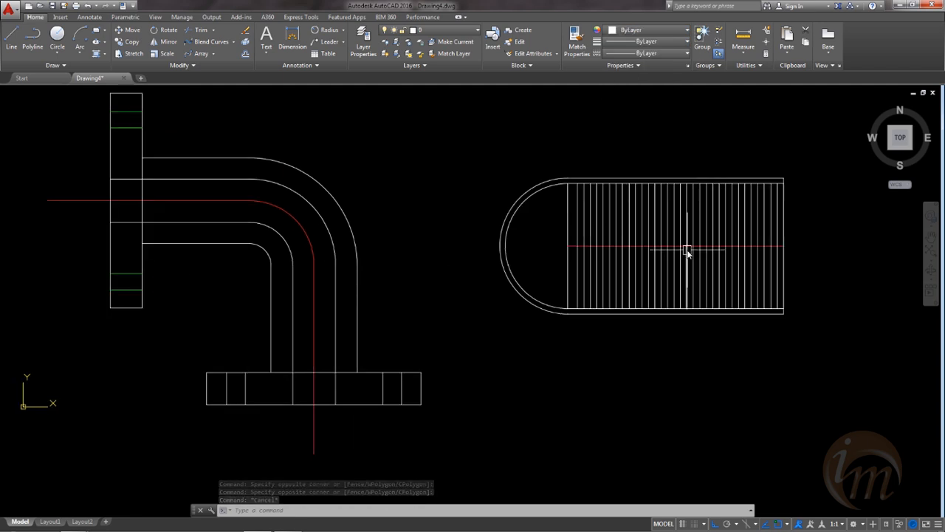
pyautogui.click(559, 212)
pyautogui.click(488, 175)
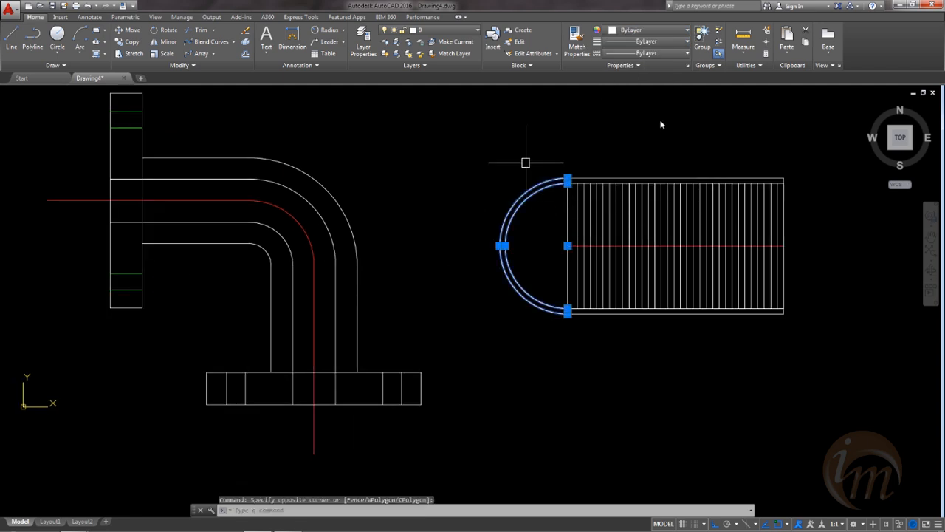
pyautogui.click(650, 30)
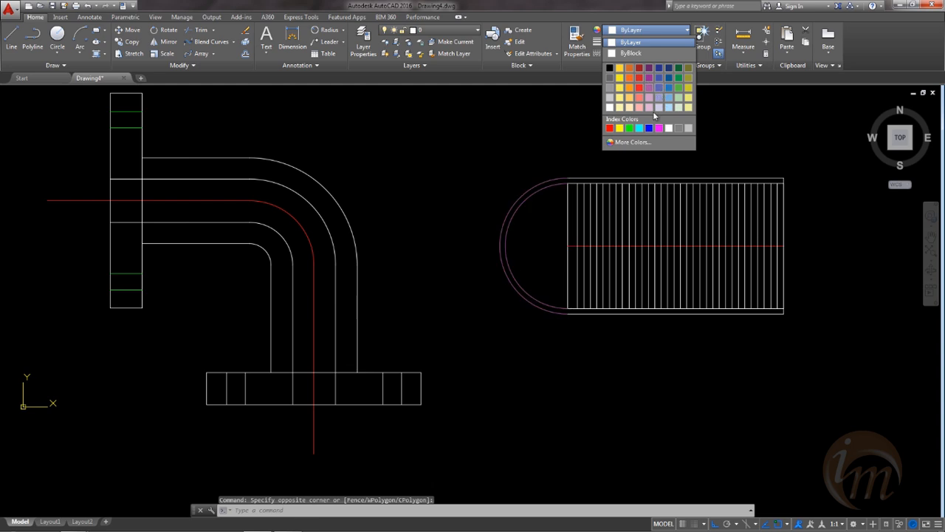
pyautogui.click(629, 128)
pyautogui.press('Escape')
# Step: Set the colour of the two pipe lines on either side of the elbow's centreline, including their arcs, to blue
pyautogui.scroll(-2, 565, 239)
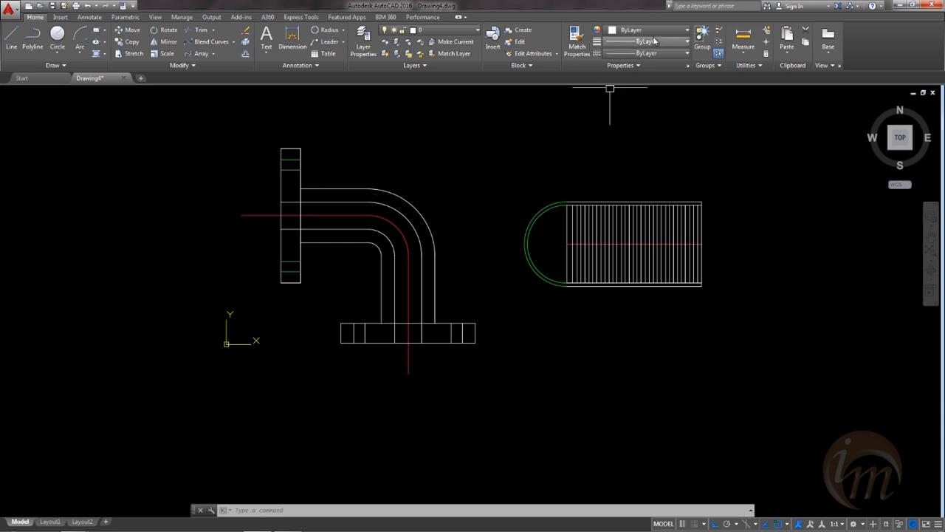
pyautogui.click(291, 207)
pyautogui.click(418, 246)
pyautogui.click(424, 285)
pyautogui.click(396, 299)
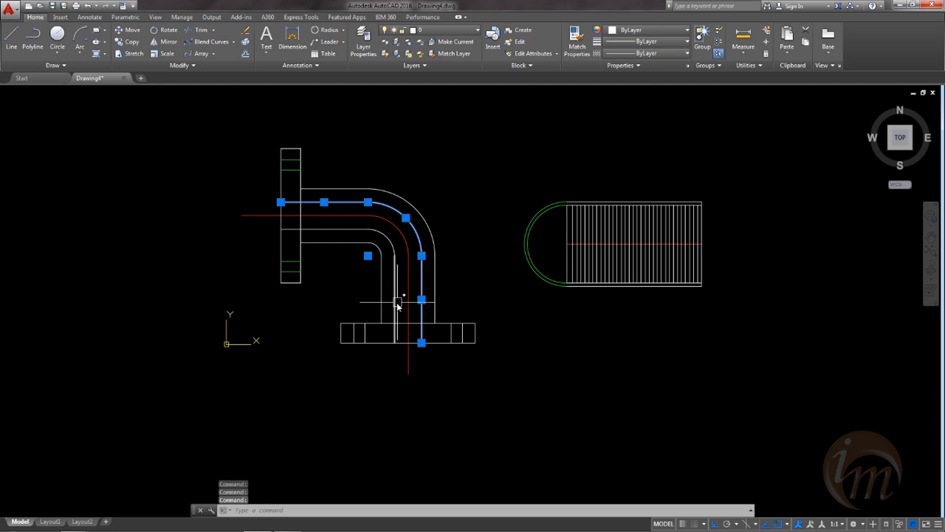
pyautogui.click(382, 237)
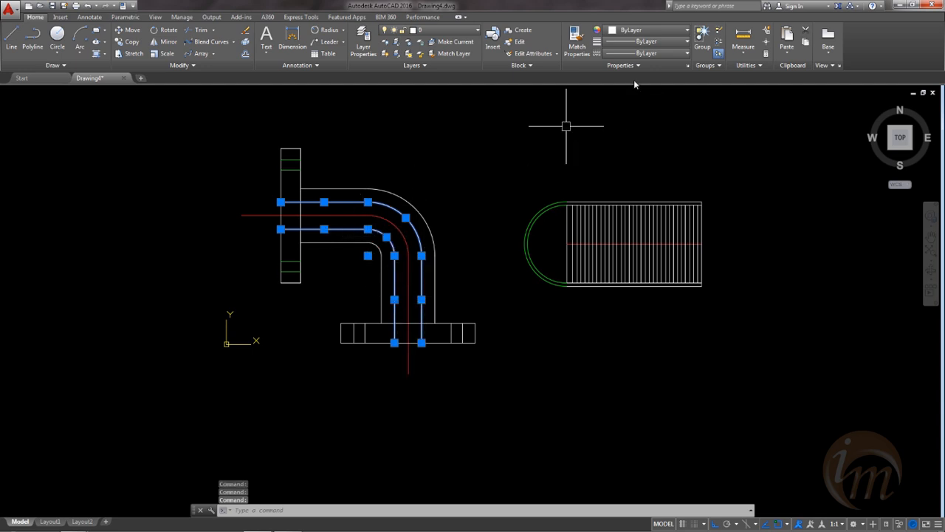
pyautogui.click(639, 31)
pyautogui.click(649, 129)
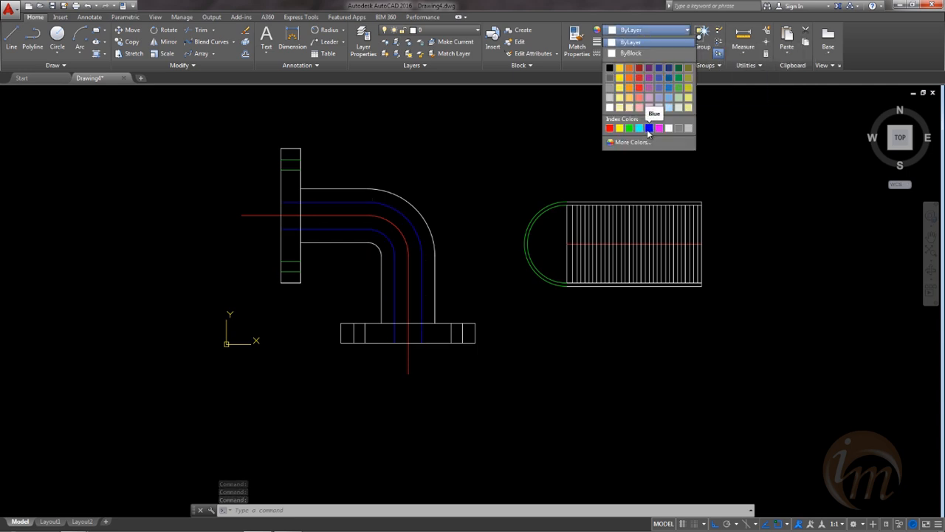
pyautogui.click(648, 128)
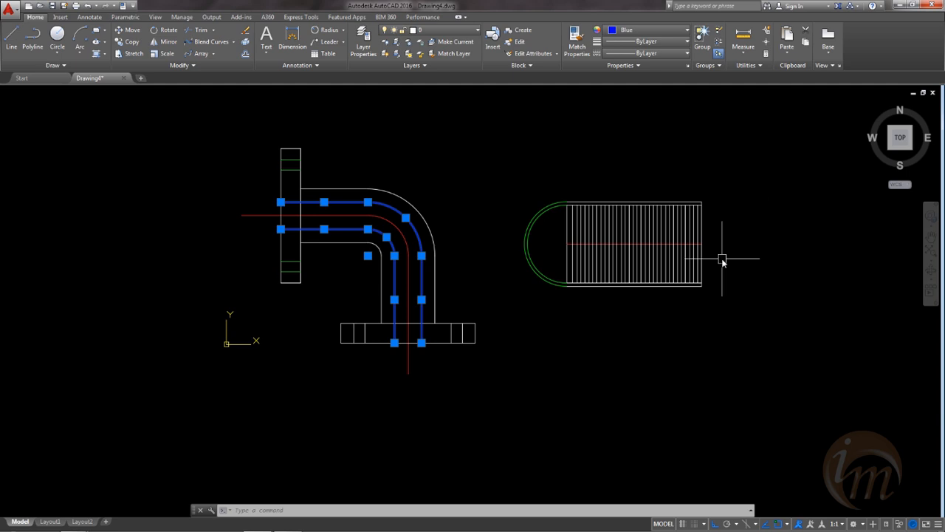
pyautogui.scroll(2, 721, 257)
pyautogui.press('Escape')
# Step: Set the colour of all vertical lines in the lower half of the round-ended shape to blue
pyautogui.scroll(4, 682, 277)
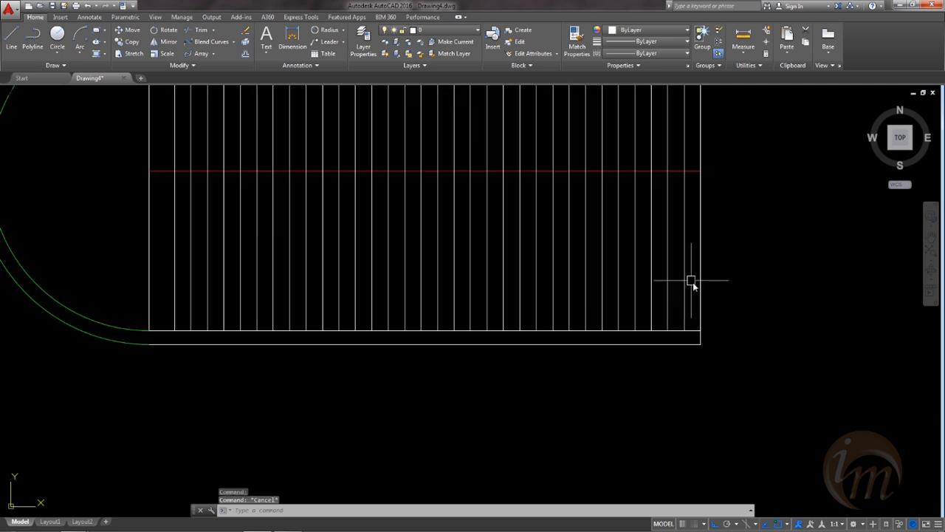
pyautogui.click(694, 283)
pyautogui.click(168, 221)
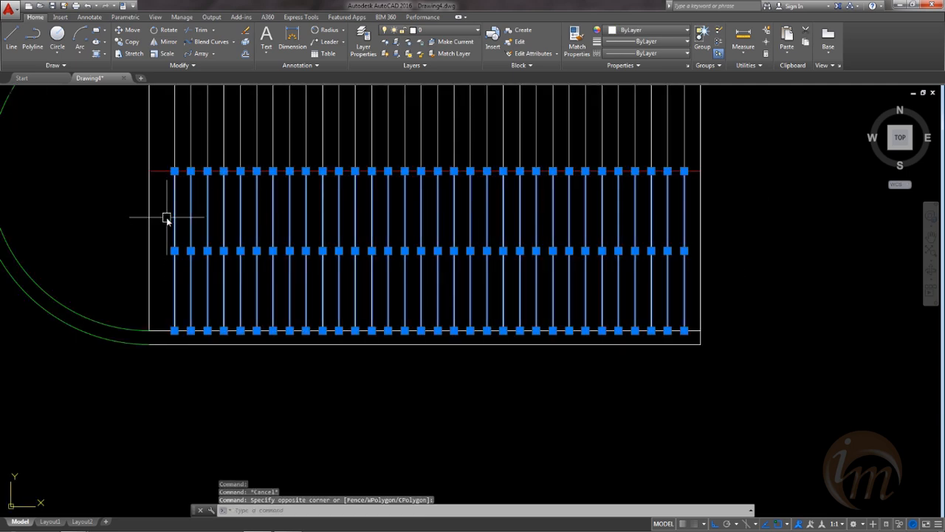
pyautogui.click(662, 31)
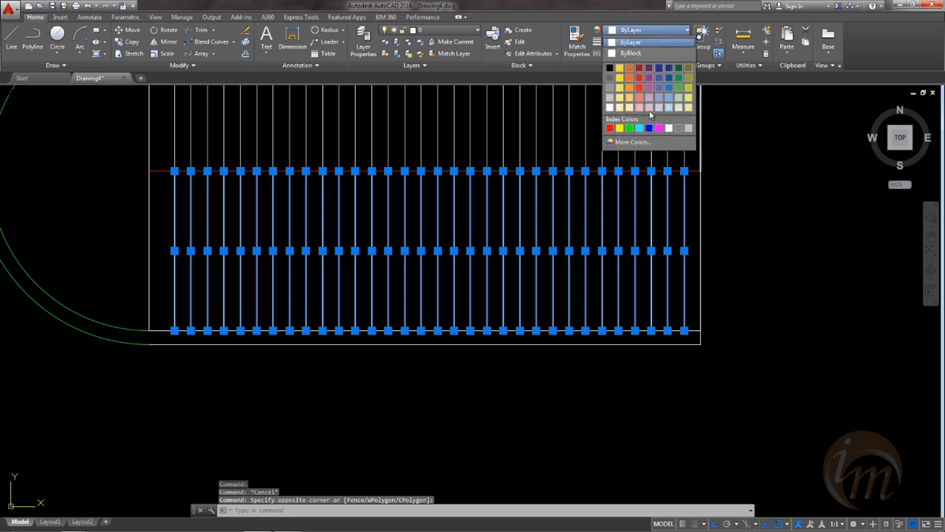
pyautogui.click(648, 128)
pyautogui.press('Escape')
pyautogui.scroll(-5, 724, 270)
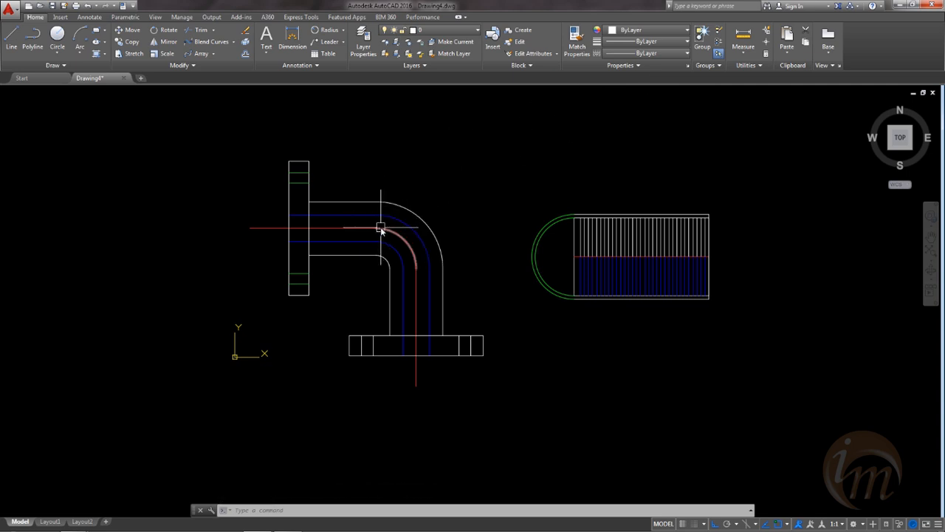
# Step: Clear the selection and set the current colour for new objects to yellow (241,235,31)
pyautogui.click(344, 215)
pyautogui.press('Escape')
pyautogui.press('Escape')
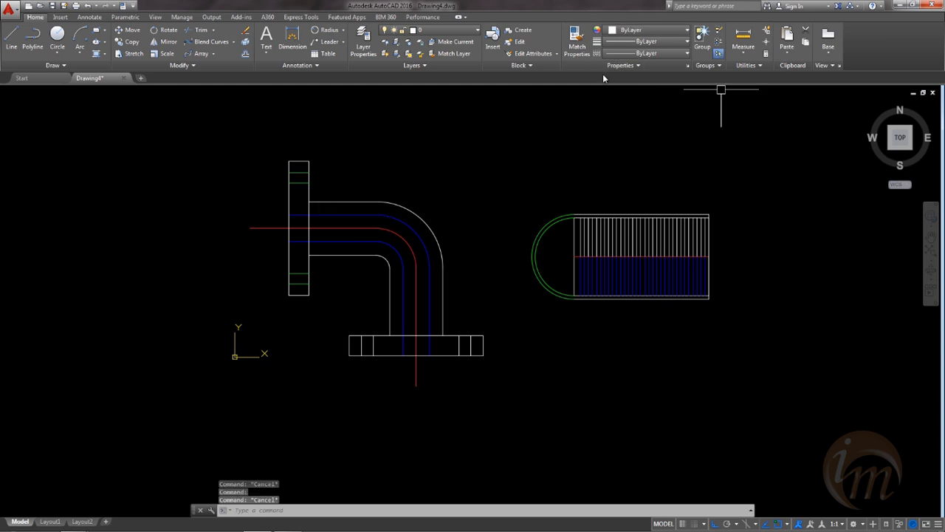
pyautogui.click(636, 33)
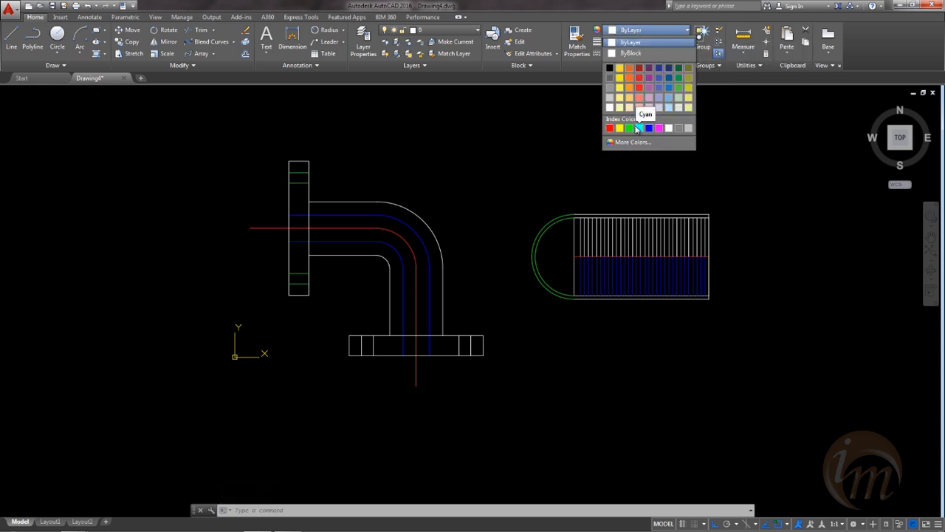
pyautogui.click(620, 78)
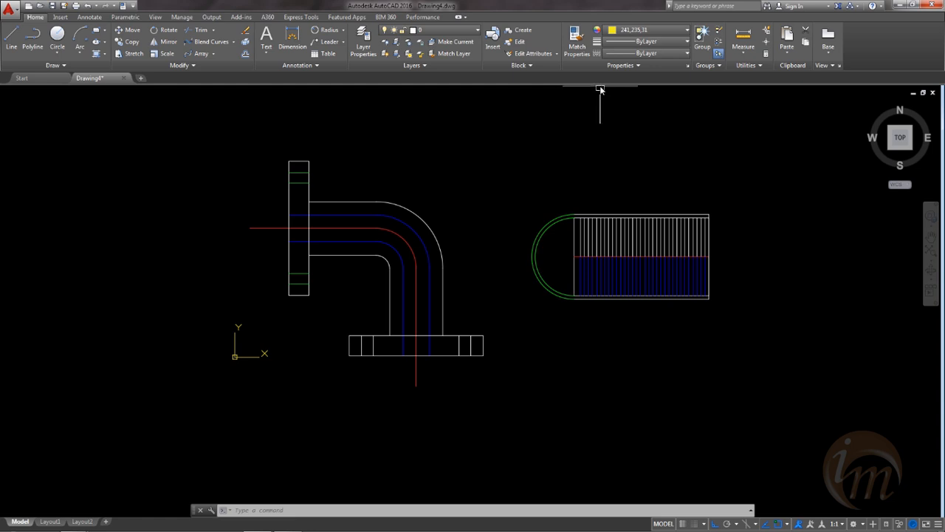
# Step: Draw a tall vertical line with a short horizontal segment at its foot in the empty space beside the elbow's upright flange
pyautogui.click(11, 37)
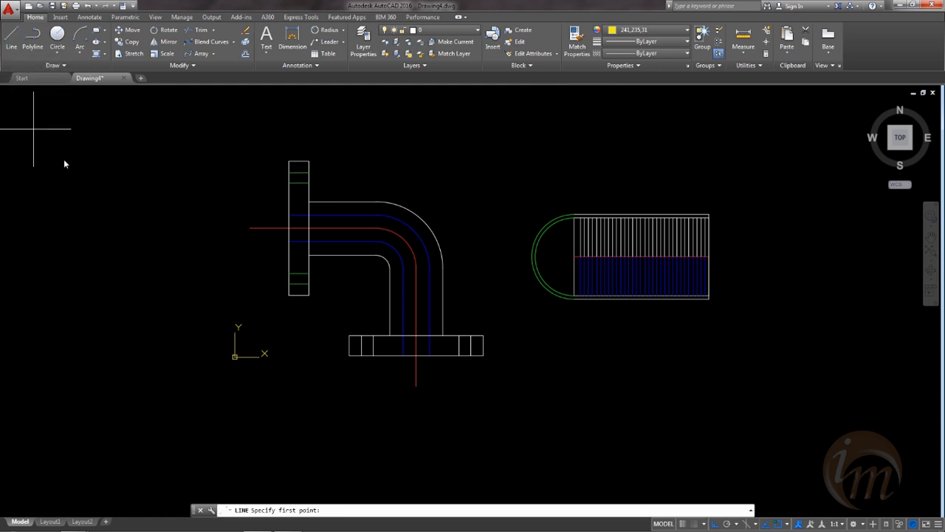
pyautogui.click(86, 165)
pyautogui.click(88, 381)
pyautogui.click(131, 382)
pyautogui.press('Escape')
# Step: Delete both segments of the test line beside the elbow
pyautogui.click(135, 428)
pyautogui.click(72, 338)
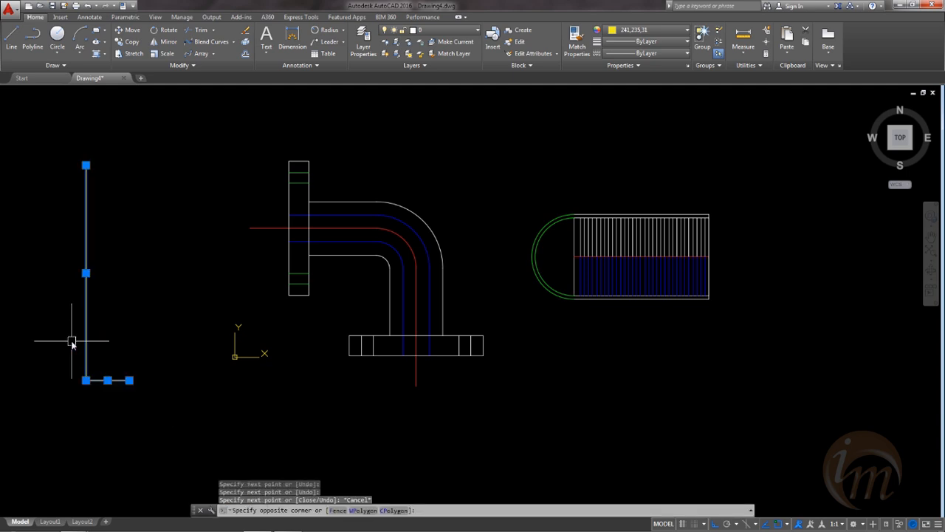
pyautogui.press('Delete')
# Step: Set the lineweight of the elbow's inner and outer white pipe walls, including their arcs, to 0.40 mm
pyautogui.moveTo(458, 277); pyautogui.dragTo(377, 304, button='middle')
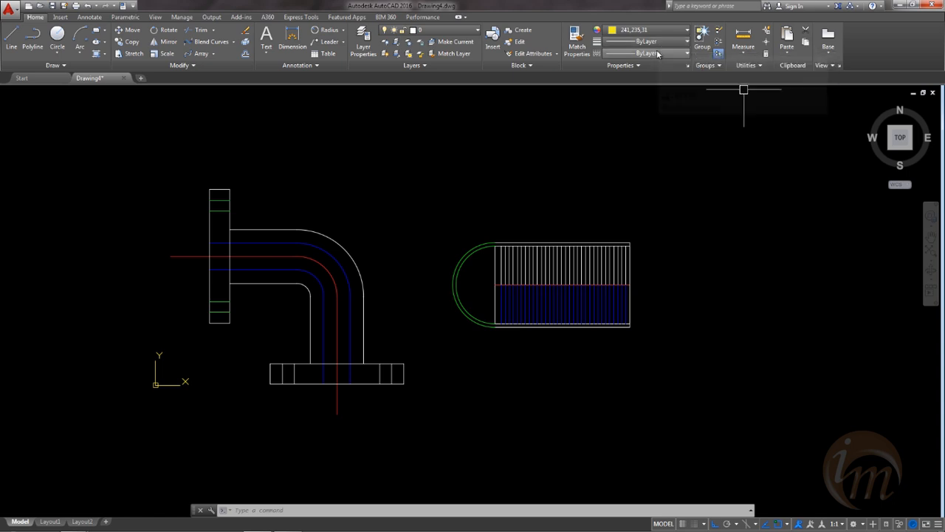
pyautogui.click(345, 250)
pyautogui.click(364, 329)
pyautogui.click(311, 339)
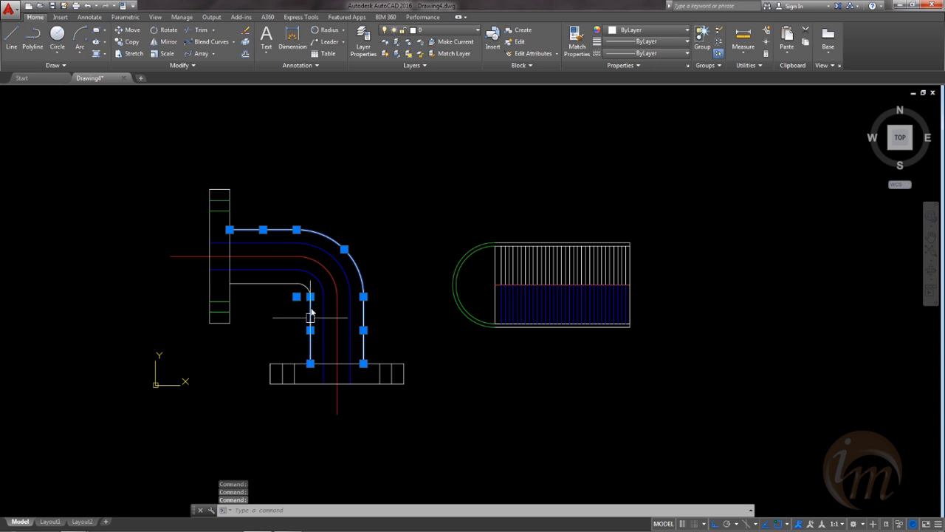
pyautogui.click(281, 283)
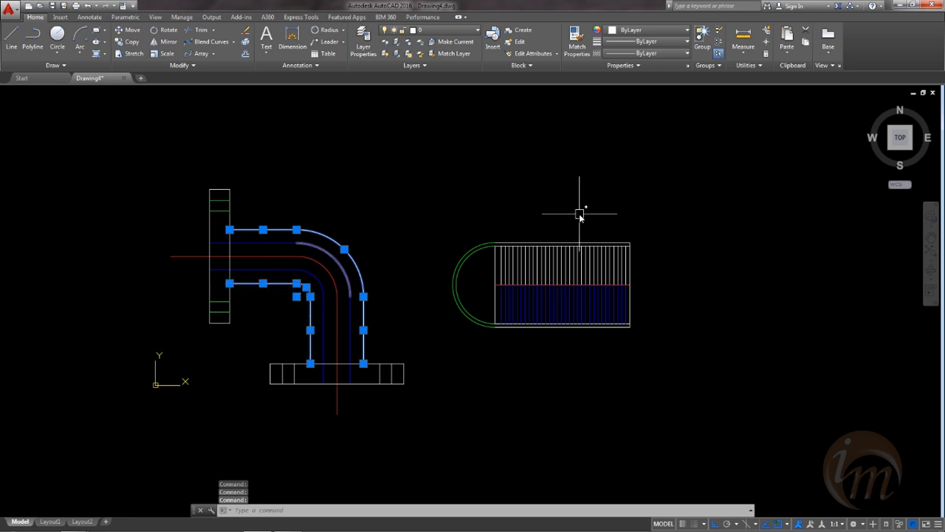
pyautogui.click(649, 42)
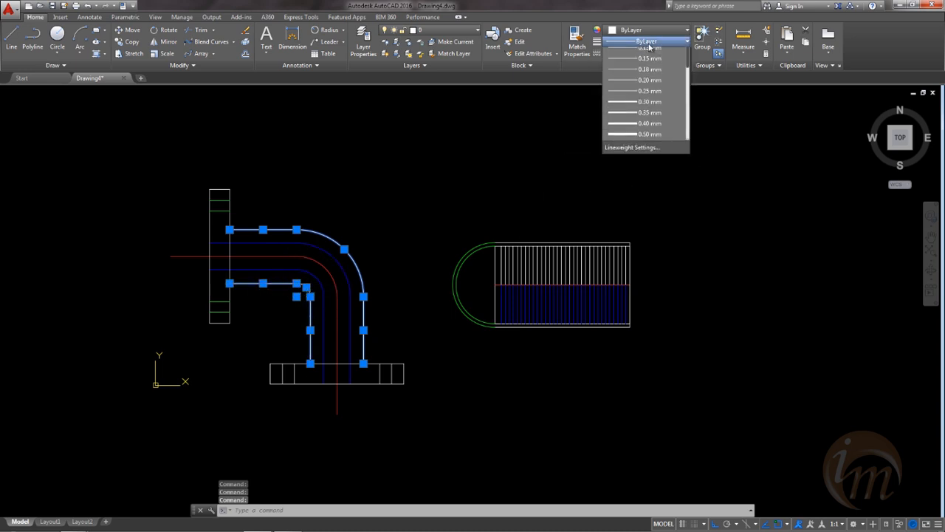
pyautogui.click(650, 193)
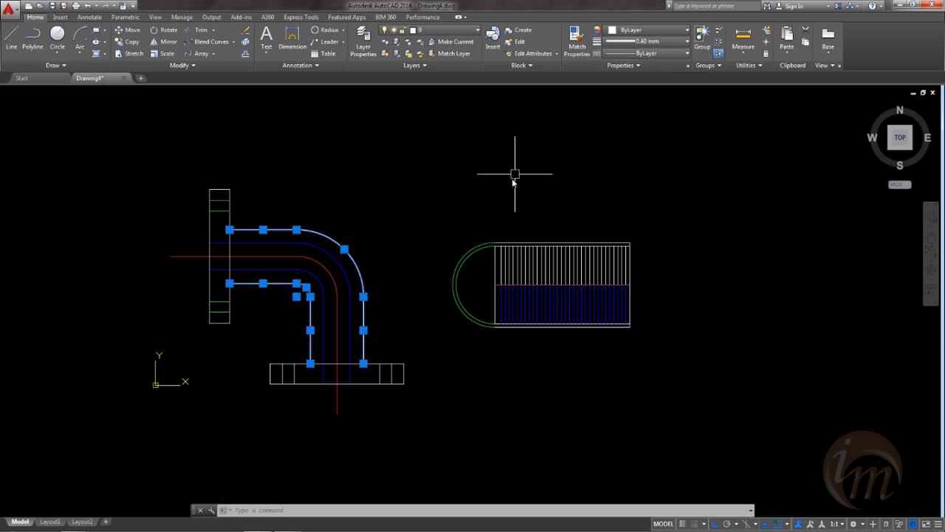
pyautogui.press('Escape')
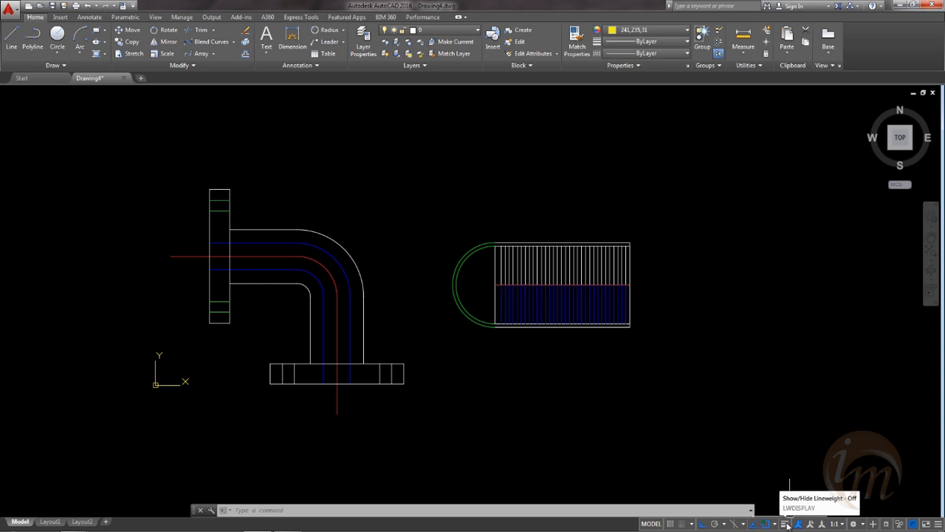
# Step: Switch the lineweight display on and off to compare how the elbow's pipe walls look
pyautogui.click(785, 524)
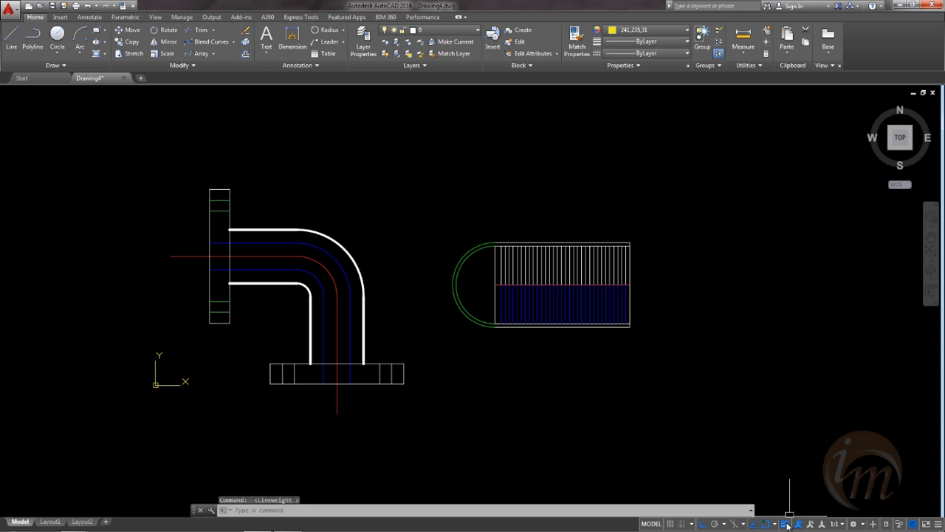
pyautogui.click(785, 524)
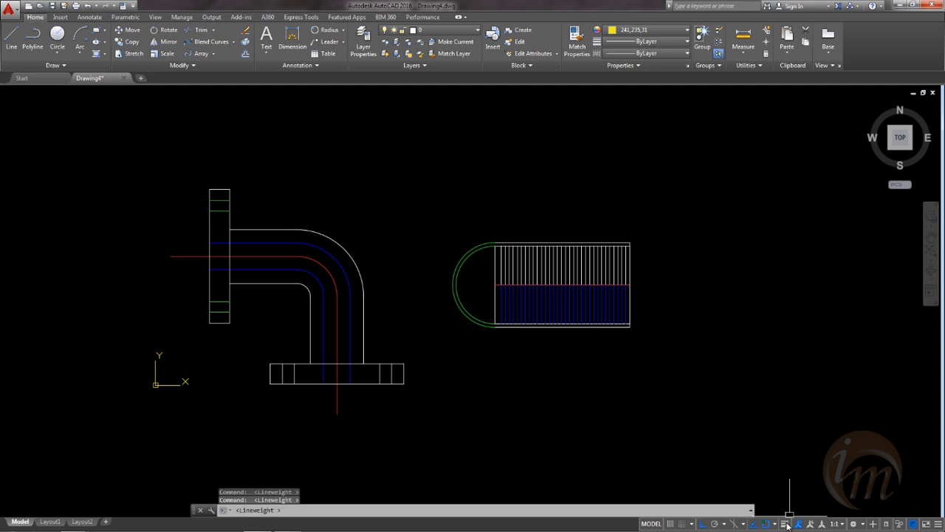
pyautogui.click(785, 524)
pyautogui.click(784, 523)
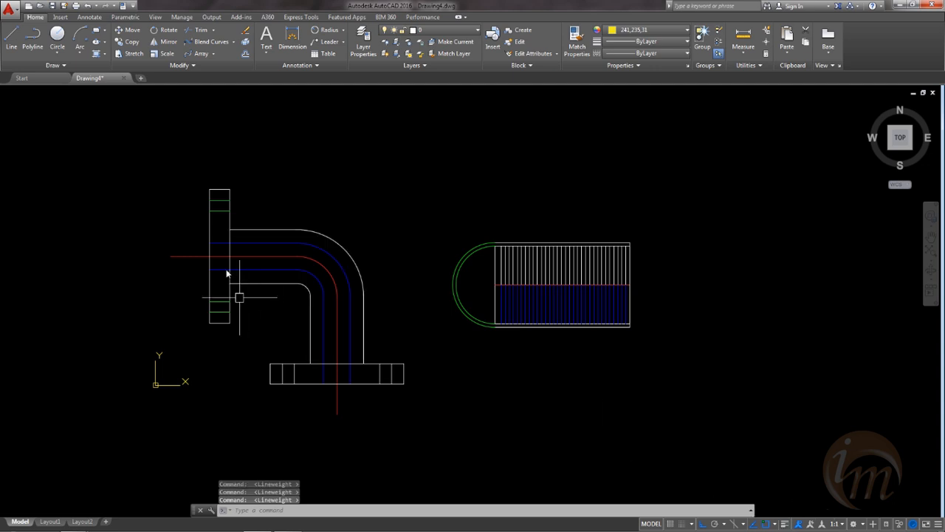
# Step: Set the lineweight of the elbow's inner and outer white pipe walls, including their arcs, to 0.30 mm
pyautogui.click(273, 283)
pyautogui.click(309, 299)
pyautogui.click(376, 284)
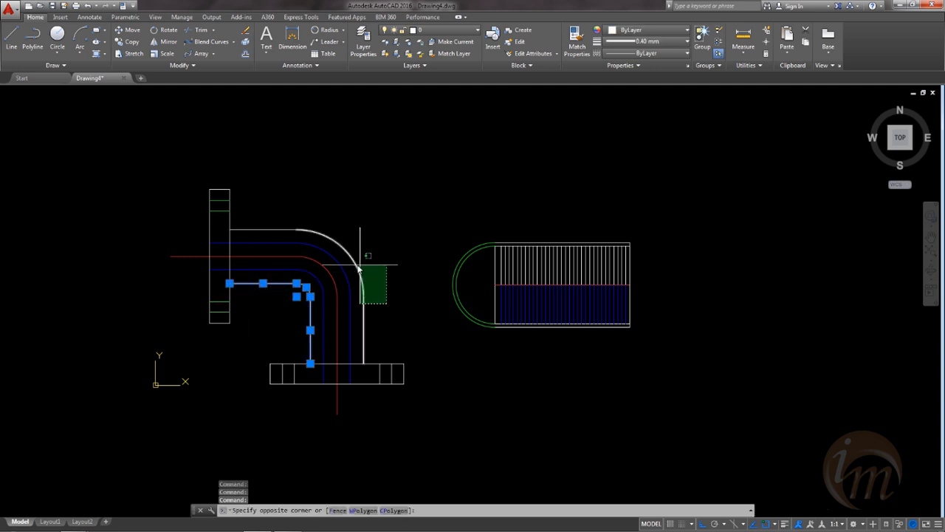
pyautogui.click(362, 302)
pyautogui.click(278, 227)
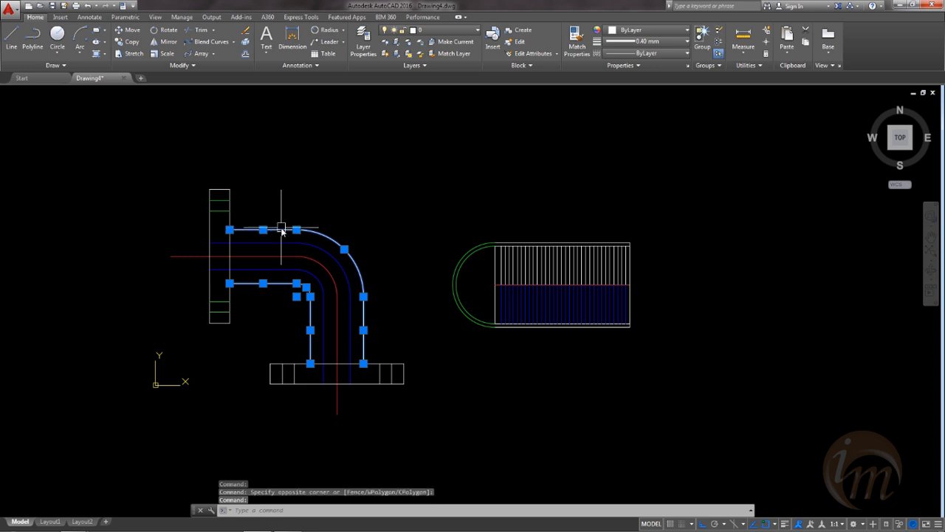
pyautogui.click(668, 42)
pyautogui.scroll(4, 660, 165)
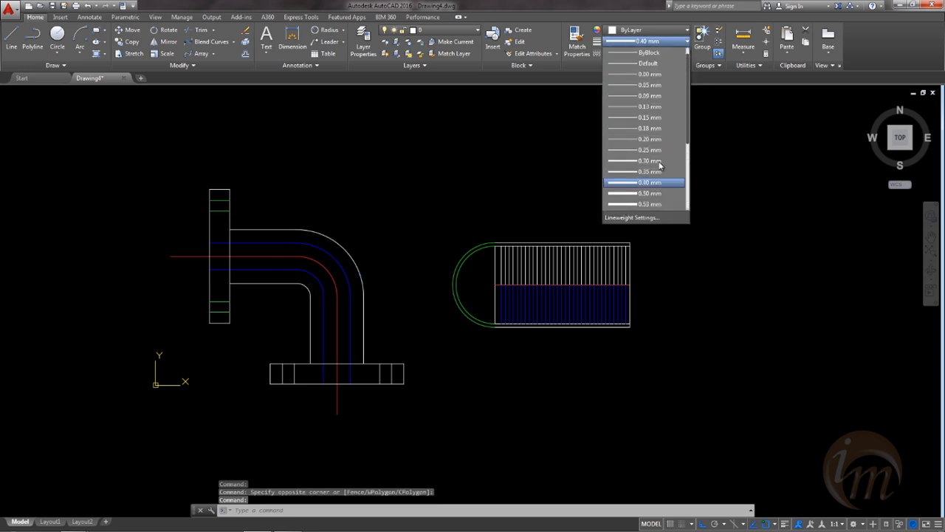
pyautogui.click(650, 160)
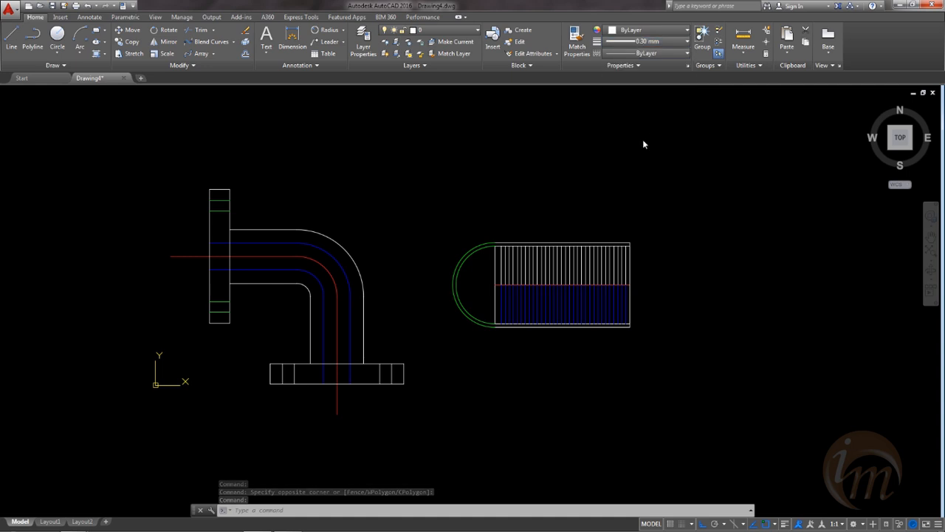
pyautogui.click(654, 316)
pyautogui.press('Escape')
pyautogui.press('Escape')
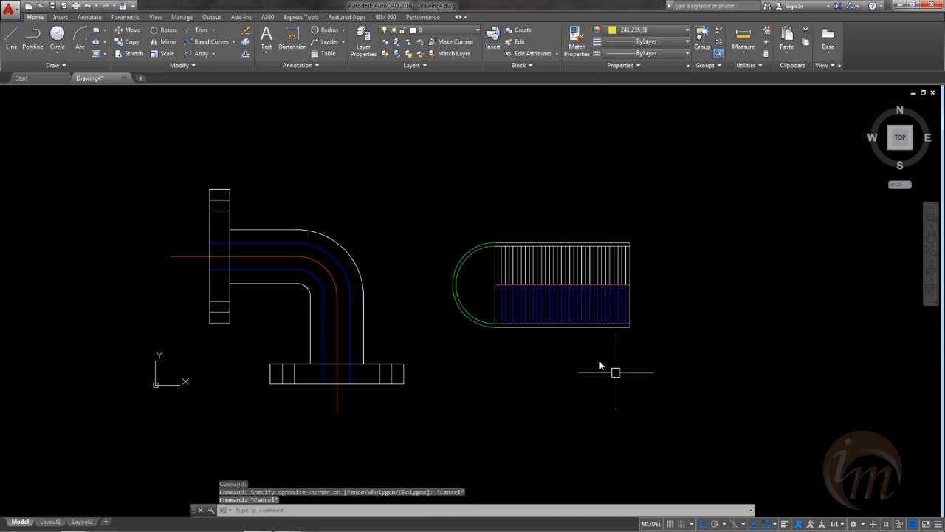
# Step: Set the lineweight of the round-ended shape's red horizontal middle line to 0.30 mm
pyautogui.scroll(5, 555, 287)
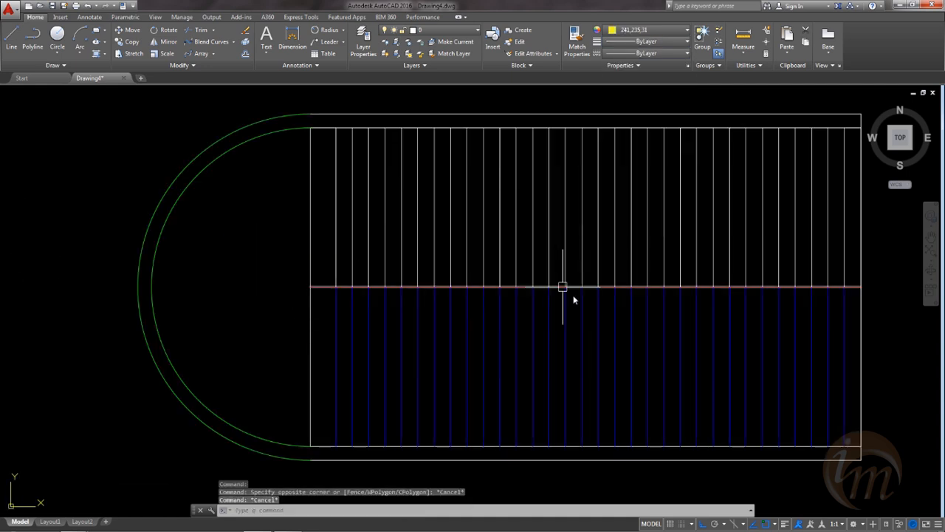
pyautogui.click(574, 287)
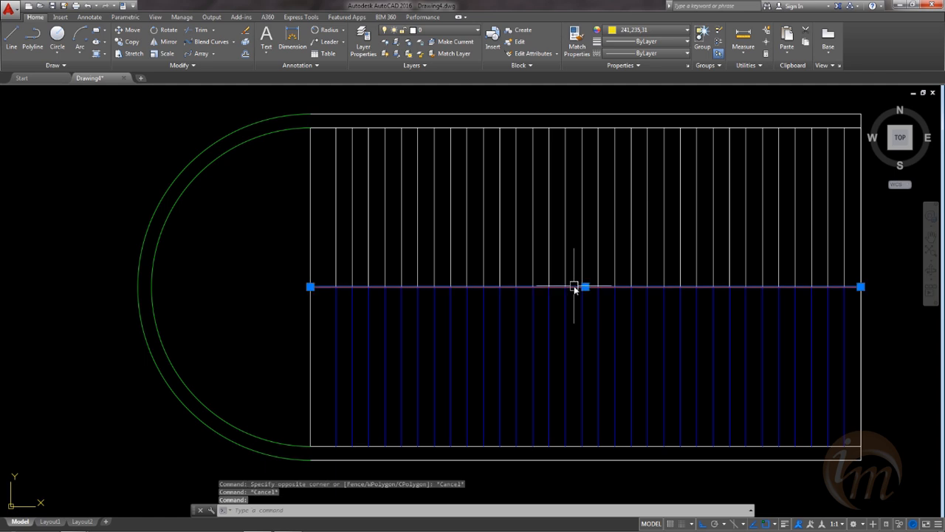
pyautogui.click(661, 55)
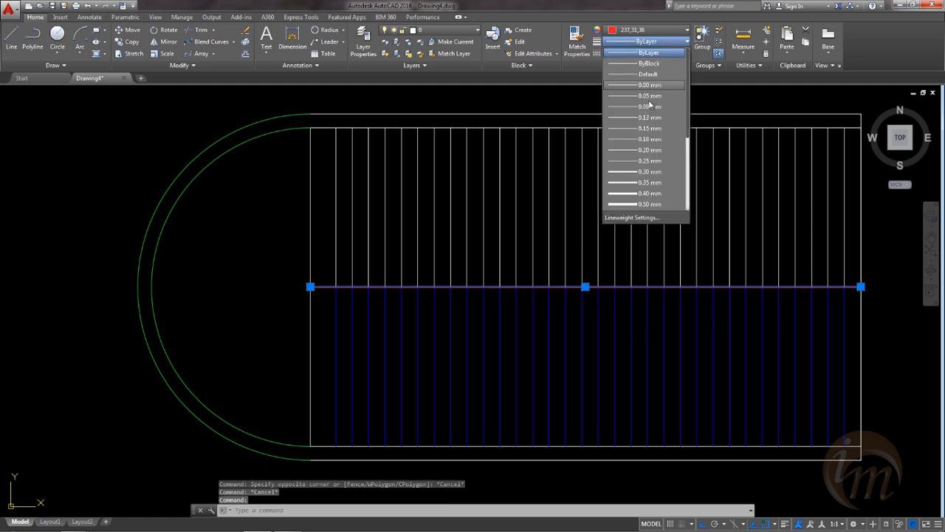
pyautogui.click(649, 172)
pyautogui.press('Escape')
pyautogui.scroll(-5, 635, 255)
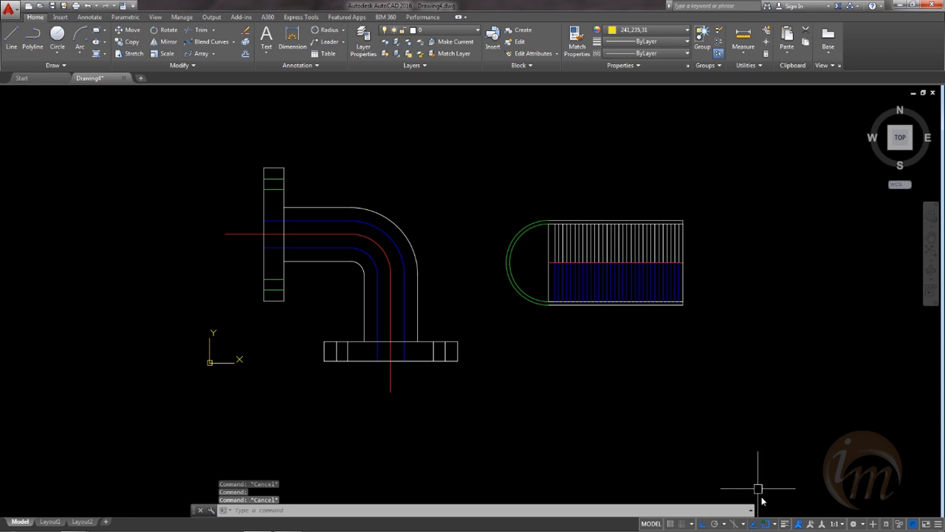
# Step: Turn on the lineweight display to view both shapes with their line thicknesses
pyautogui.click(784, 523)
pyautogui.moveTo(664, 382)
pyautogui.mouseDown(button='middle')
pyautogui.moveTo(643, 327)
pyautogui.moveTo(542, 317)
pyautogui.mouseUp(button='middle')
pyautogui.press('Escape')
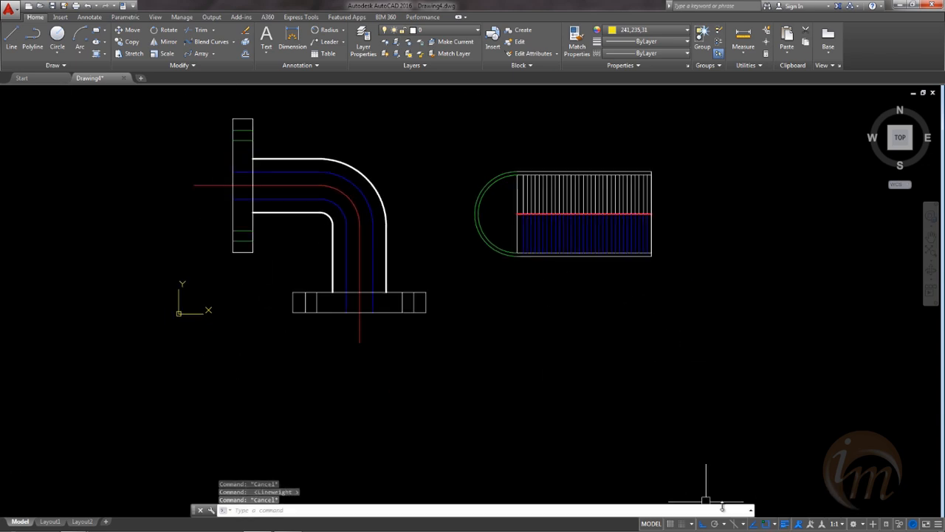
# Step: Try a 0.35 mm lineweight on the upright flange's outer vertical edge and undo it
pyautogui.click(233, 192)
pyautogui.click(647, 53)
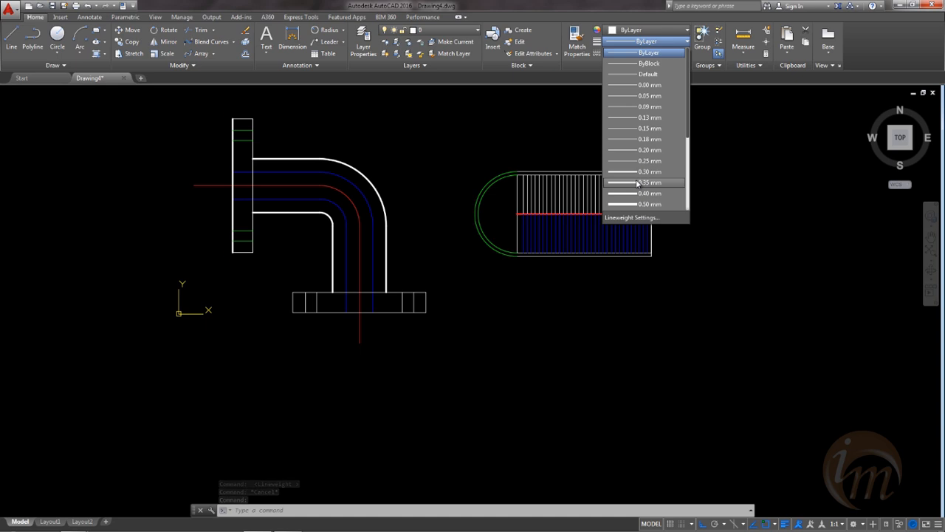
pyautogui.click(649, 182)
pyautogui.press('Escape')
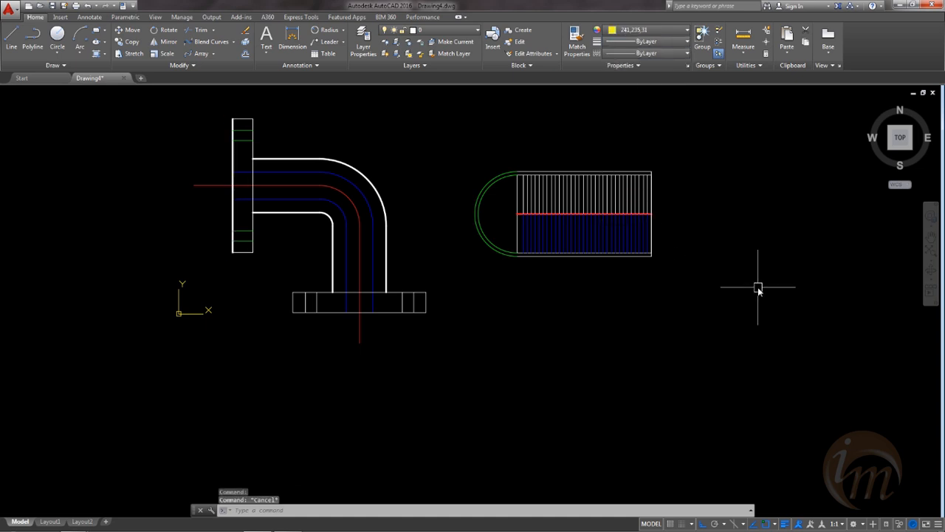
pyautogui.click(785, 523)
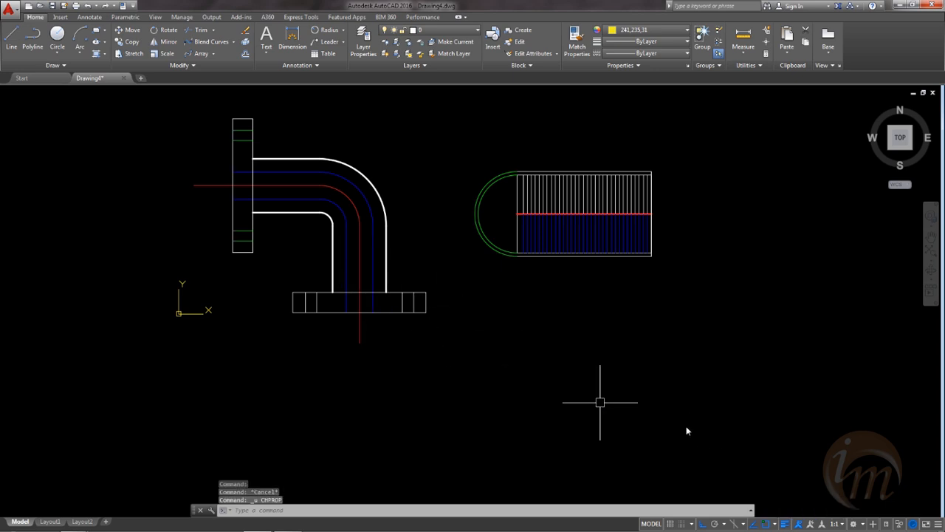
# Step: Turn off the lineweight display
pyautogui.click(783, 524)
pyautogui.moveTo(435, 302)
pyautogui.mouseDown(button='middle')
pyautogui.moveTo(470, 323)
pyautogui.moveTo(449, 391)
pyautogui.mouseUp(button='middle')
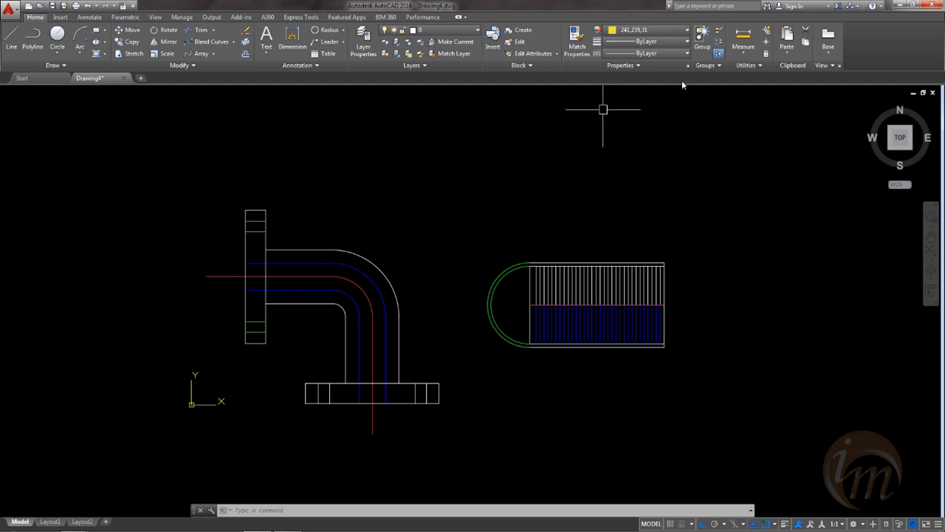
# Step: Load the HIDDEN linetype from acad.lin into the drawing
pyautogui.click(652, 53)
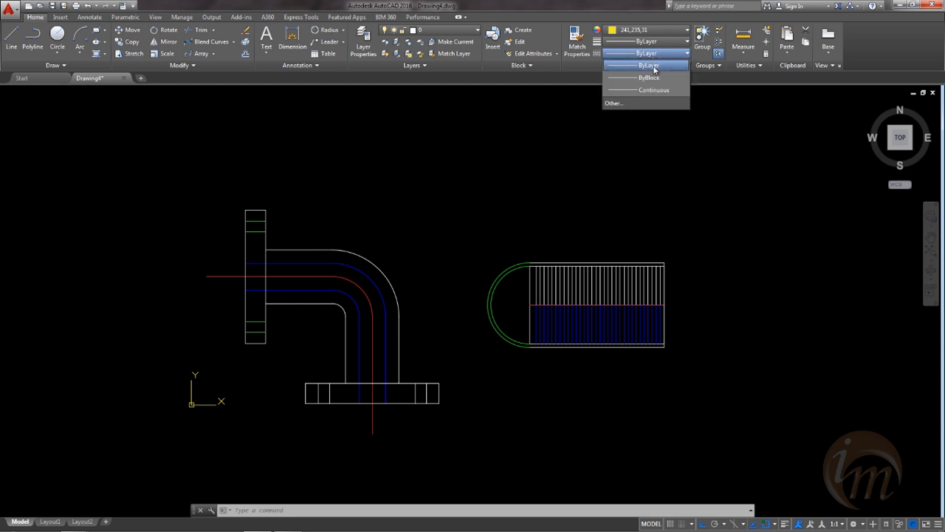
pyautogui.click(640, 104)
pyautogui.click(545, 188)
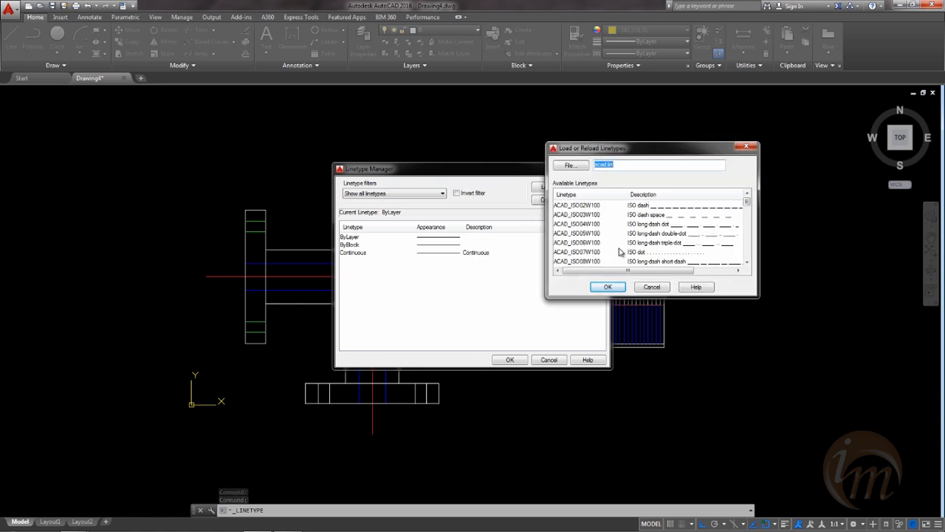
pyautogui.click(589, 244)
pyautogui.press('h')
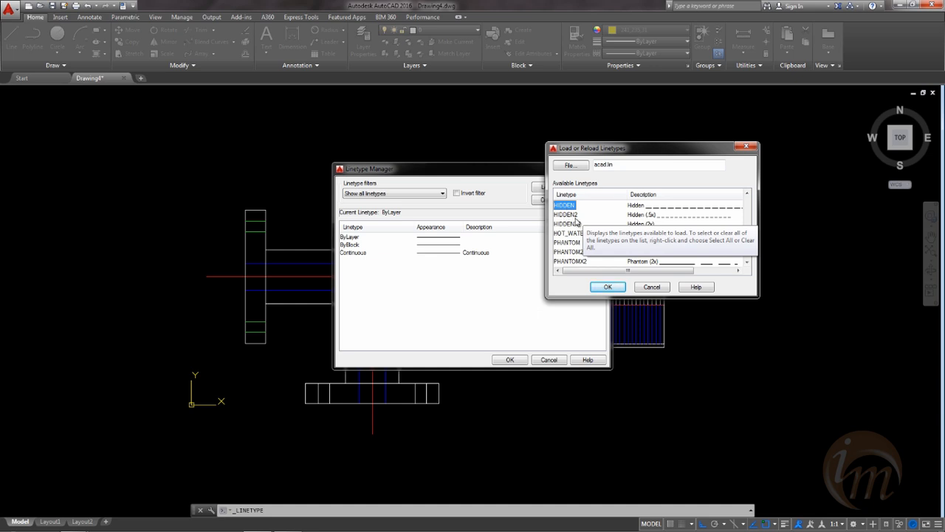
pyautogui.click(607, 286)
# Step: Load the CENTER and ACAD_ISO02W100 linetypes from acad.lin
pyautogui.click(549, 190)
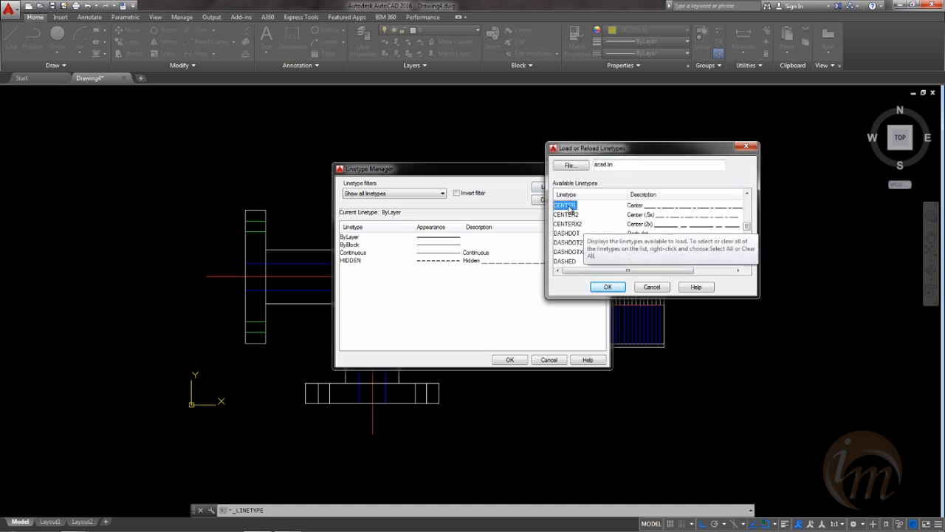
pyautogui.click(607, 287)
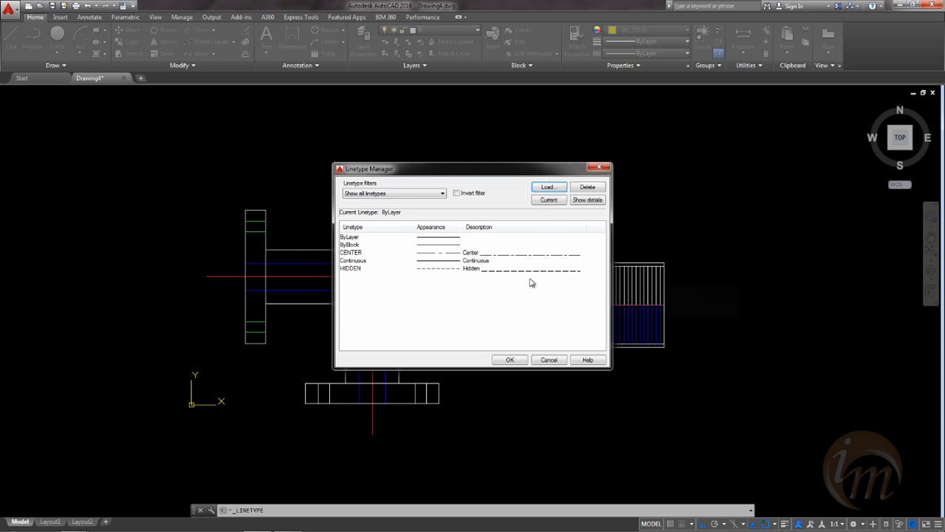
pyautogui.click(548, 187)
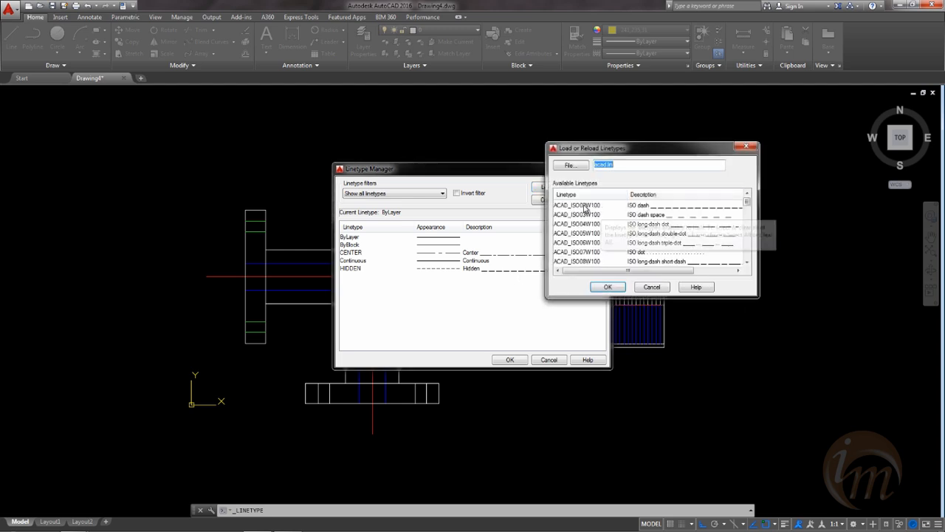
pyautogui.click(606, 287)
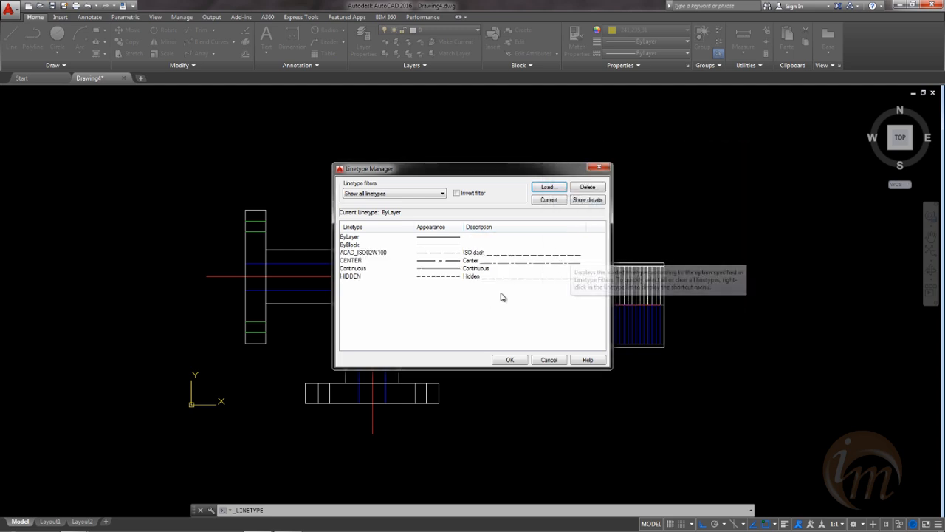
# Step: Show the CENTER linetype's details in the Linetype Manager and accept the loaded linetypes
pyautogui.moveTo(444, 172); pyautogui.dragTo(491, 137)
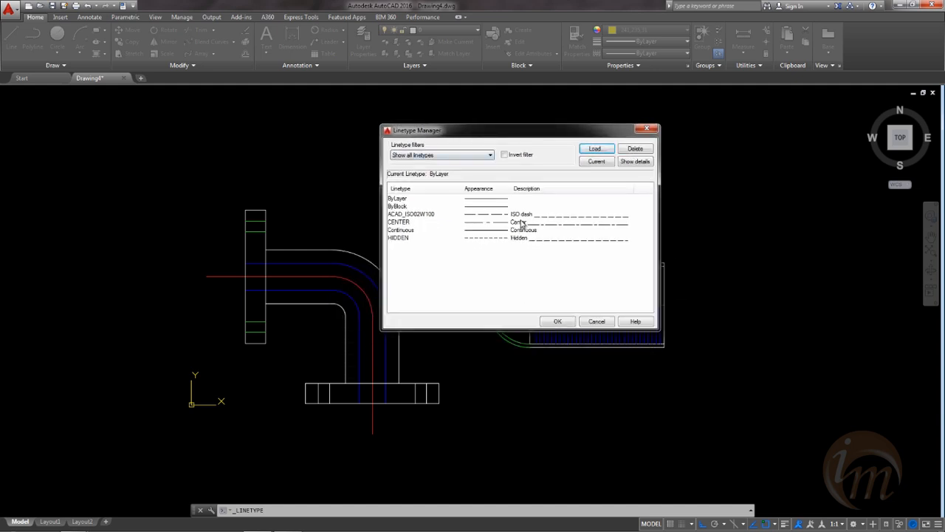
pyautogui.click(450, 221)
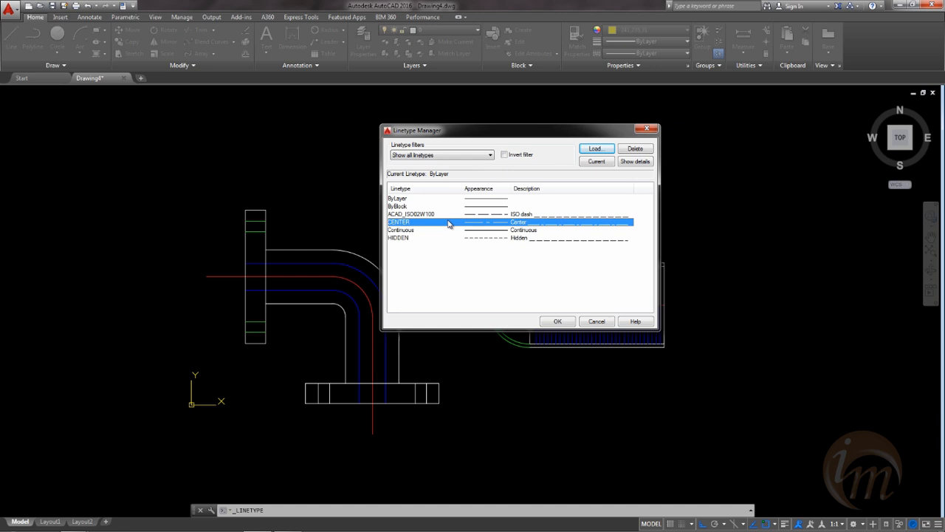
pyautogui.click(634, 161)
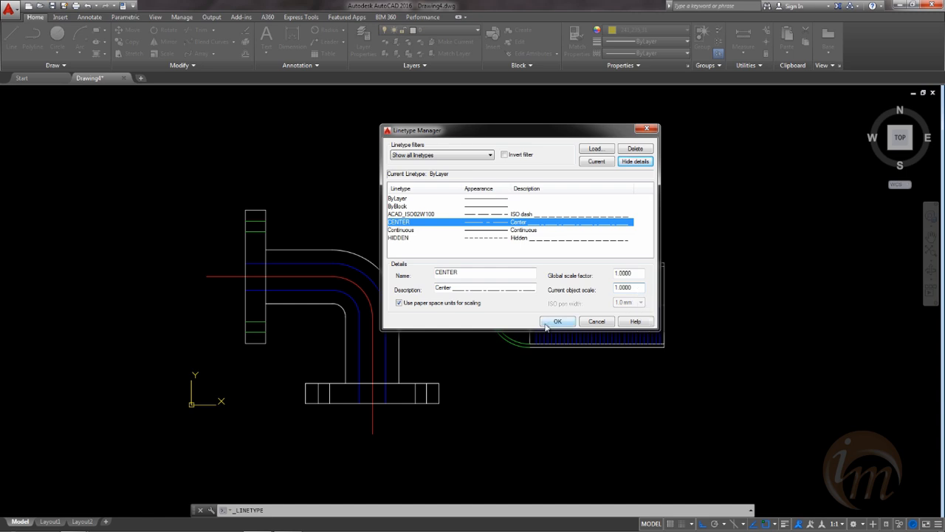
pyautogui.click(570, 322)
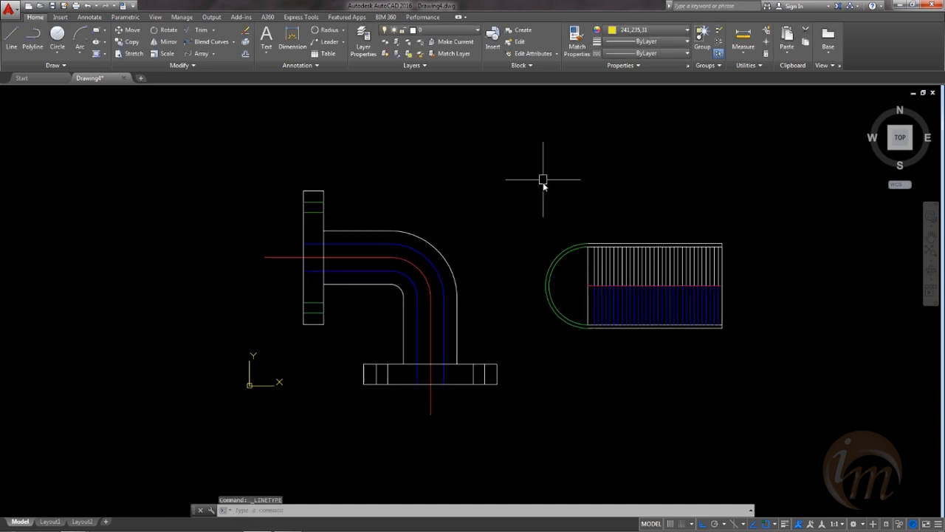
# Step: Apply the CENTER linetype to the elbow's red centreline, including both straight lines and the arc between them
pyautogui.click(634, 53)
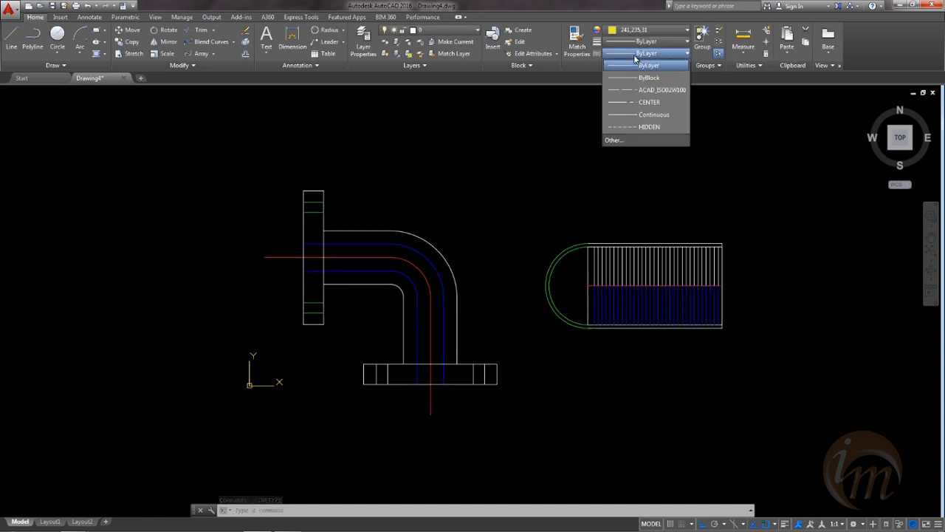
pyautogui.click(396, 183)
pyautogui.click(432, 168)
pyautogui.click(390, 222)
pyautogui.click(367, 260)
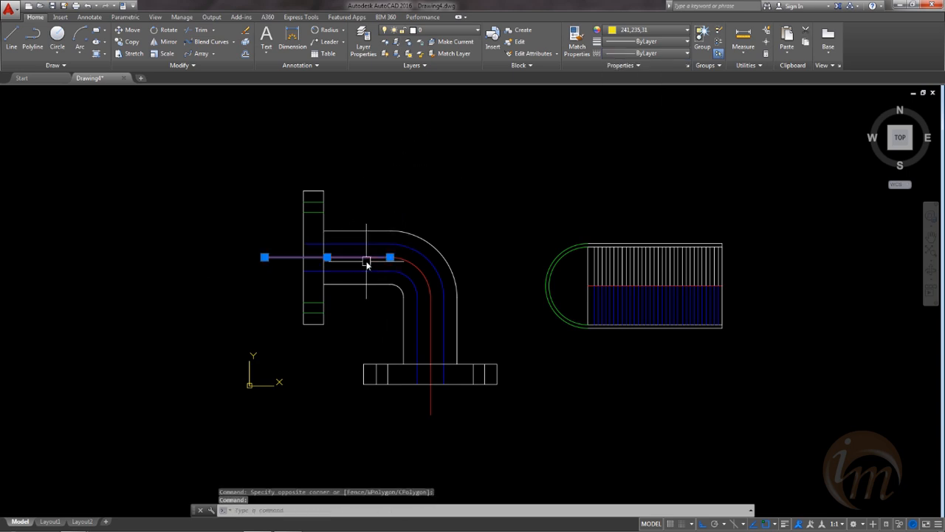
pyautogui.click(422, 270)
pyautogui.click(433, 315)
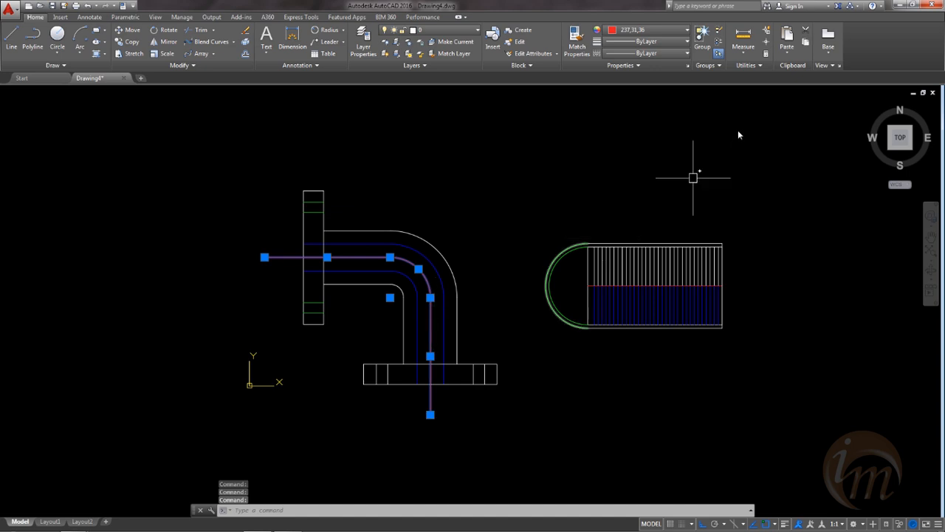
pyautogui.click(633, 65)
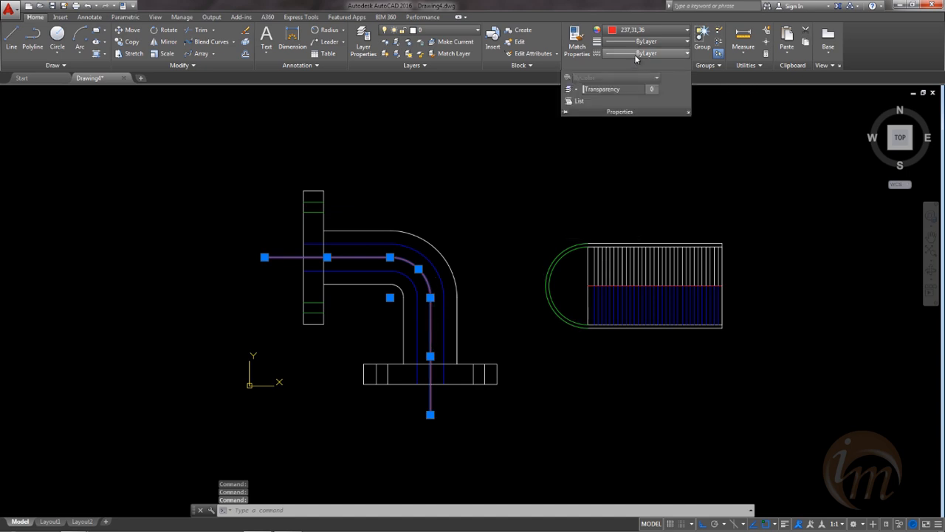
pyautogui.click(640, 53)
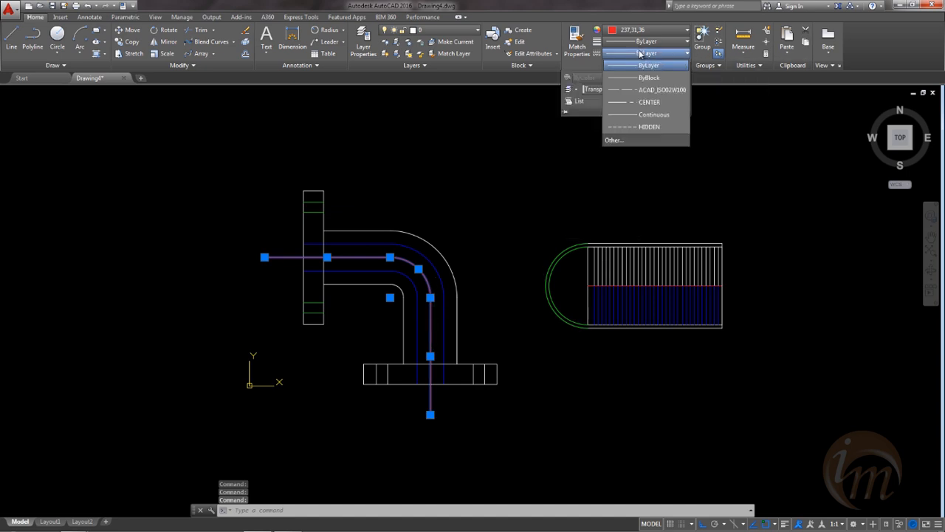
pyautogui.click(648, 102)
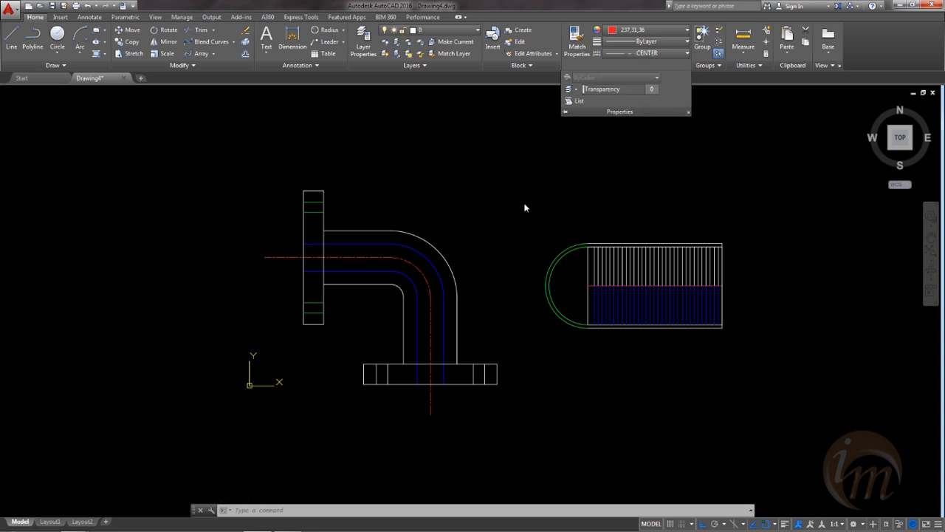
pyautogui.scroll(2, 477, 216)
pyautogui.press('Escape')
pyautogui.scroll(-2, 476, 217)
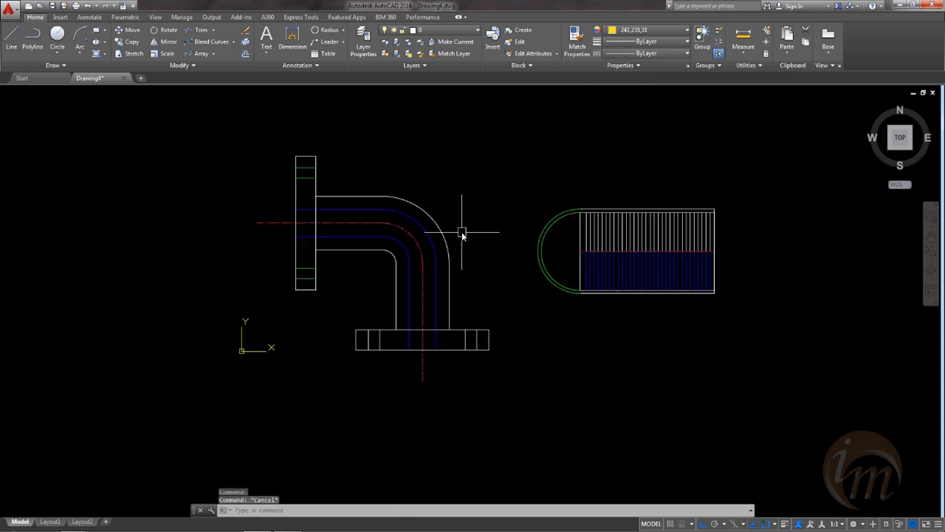
# Step: Set the linetype scale factor to 2 in the details of the CENTER linetype
pyautogui.scroll(2, 392, 237)
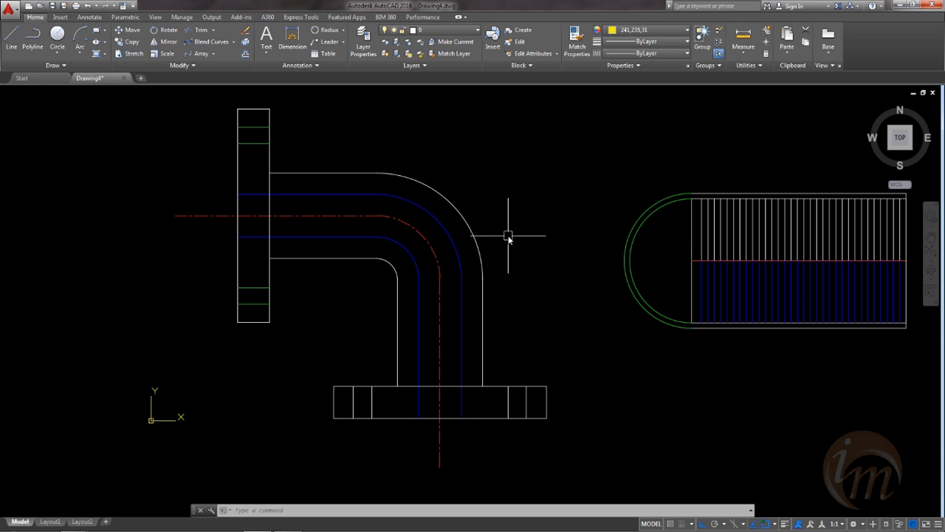
pyautogui.click(642, 53)
pyautogui.click(614, 139)
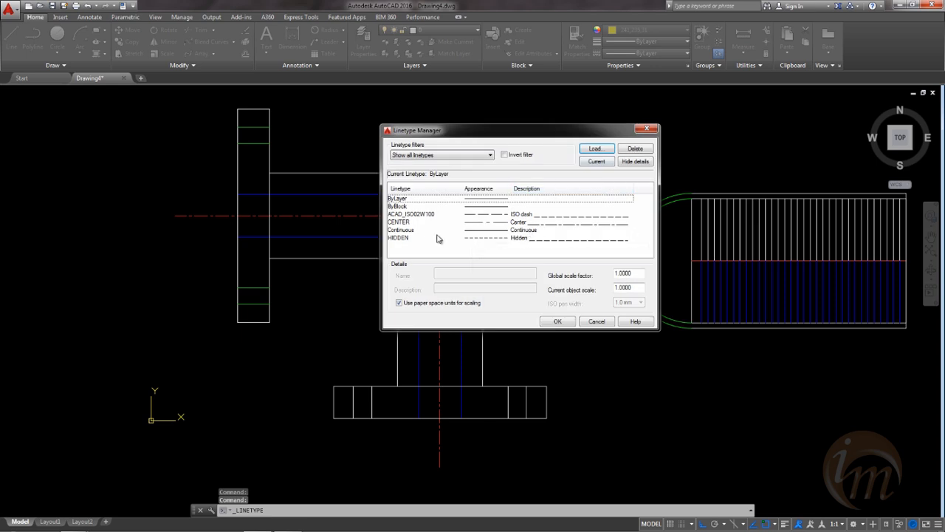
pyautogui.click(399, 222)
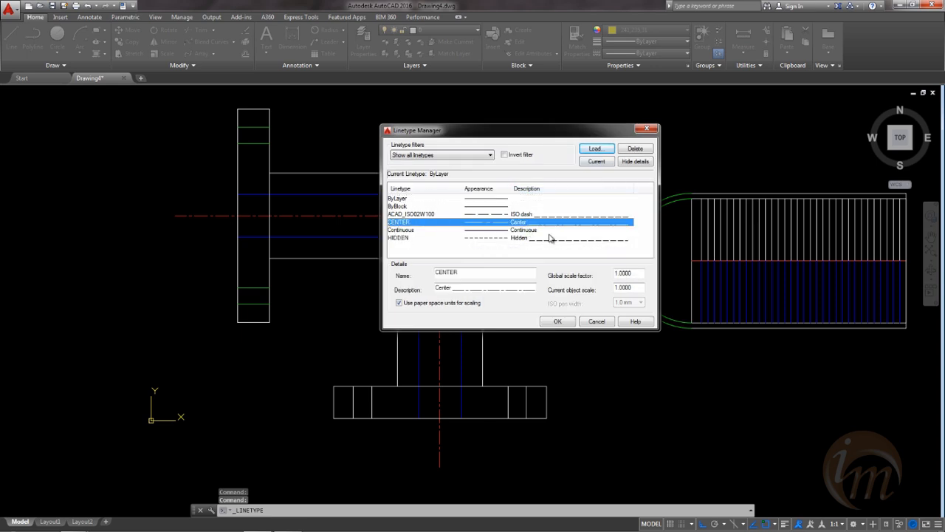
pyautogui.write('2')
pyautogui.click(558, 321)
pyautogui.scroll(5, 471, 292)
pyautogui.scroll(-5, 471, 292)
pyautogui.scroll(2, 517, 244)
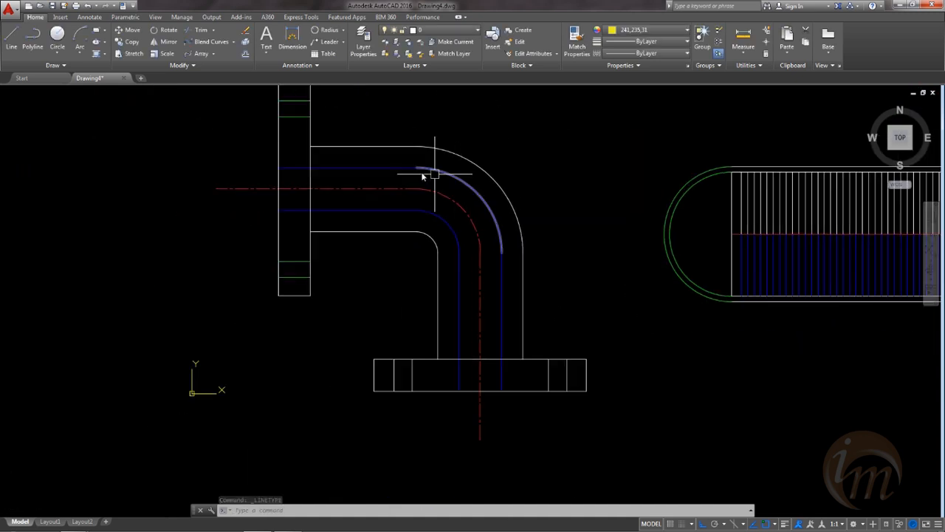
# Step: Apply the HIDDEN linetype to the elbow's blue inner bore lines and arcs on both sides of the centreline
pyautogui.click(403, 169)
pyautogui.click(450, 174)
pyautogui.click(500, 275)
pyautogui.click(356, 210)
pyautogui.click(439, 219)
pyautogui.click(459, 285)
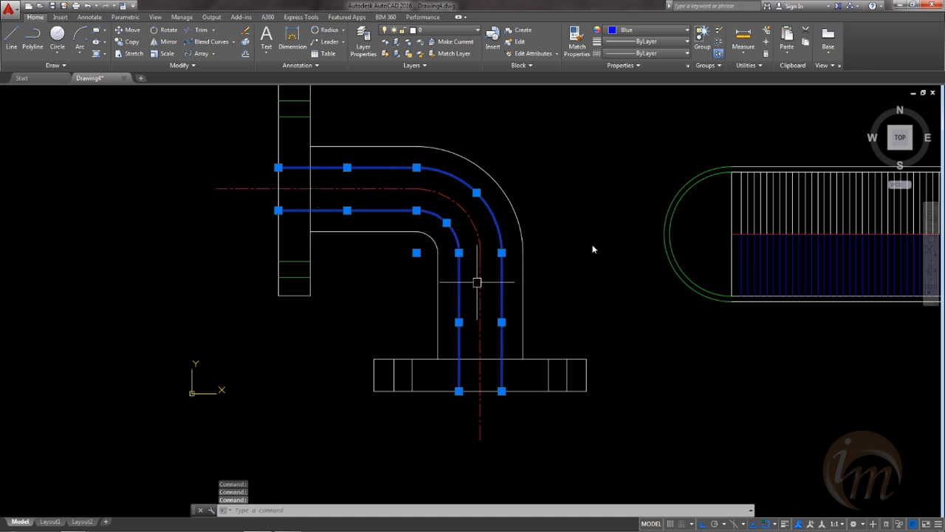
pyautogui.click(646, 54)
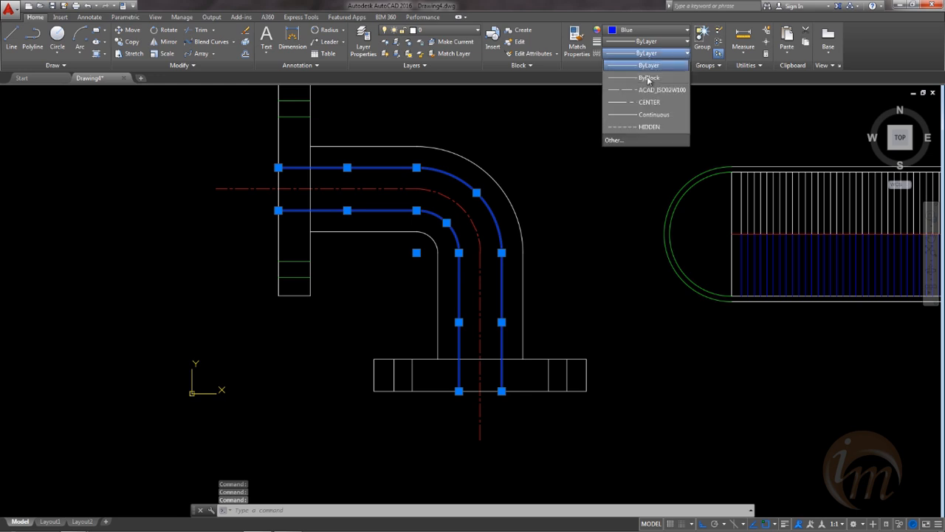
pyautogui.click(647, 127)
pyautogui.press('Escape')
pyautogui.scroll(2, 527, 169)
pyautogui.scroll(-2, 504, 175)
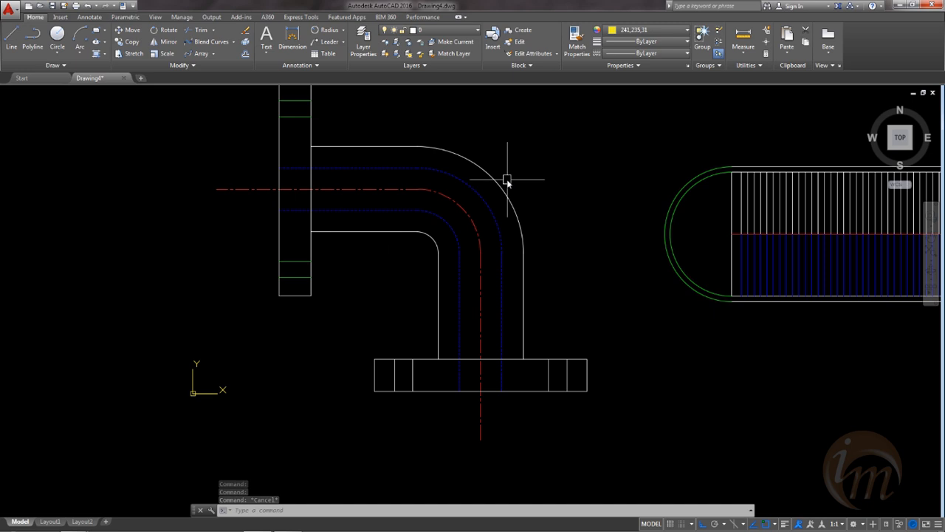
# Step: Apply the HIDDEN linetype to the four green bolt-hole lines in the elbow's upright flange
pyautogui.scroll(5, 407, 222)
pyautogui.scroll(-5, 380, 182)
pyautogui.moveTo(401, 184); pyautogui.dragTo(442, 223, button='middle')
pyautogui.click(322, 134)
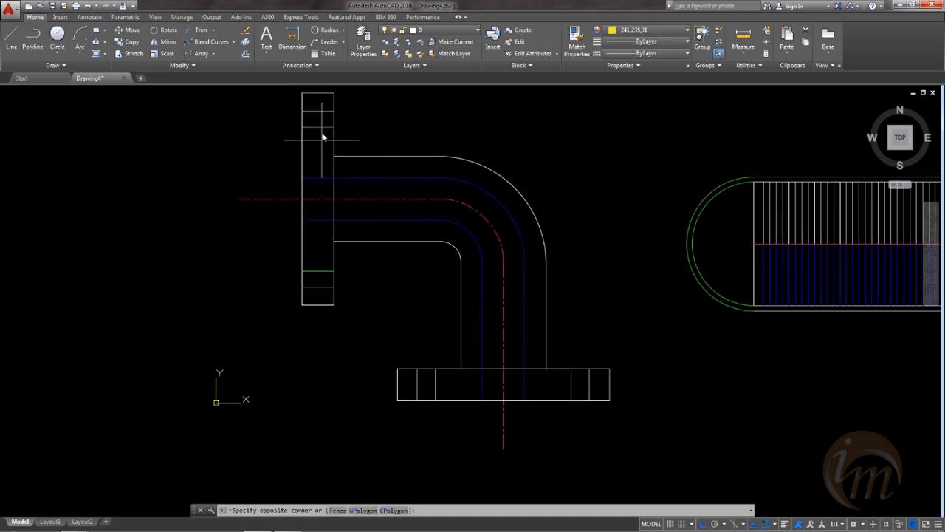
pyautogui.click(314, 103)
pyautogui.click(325, 295)
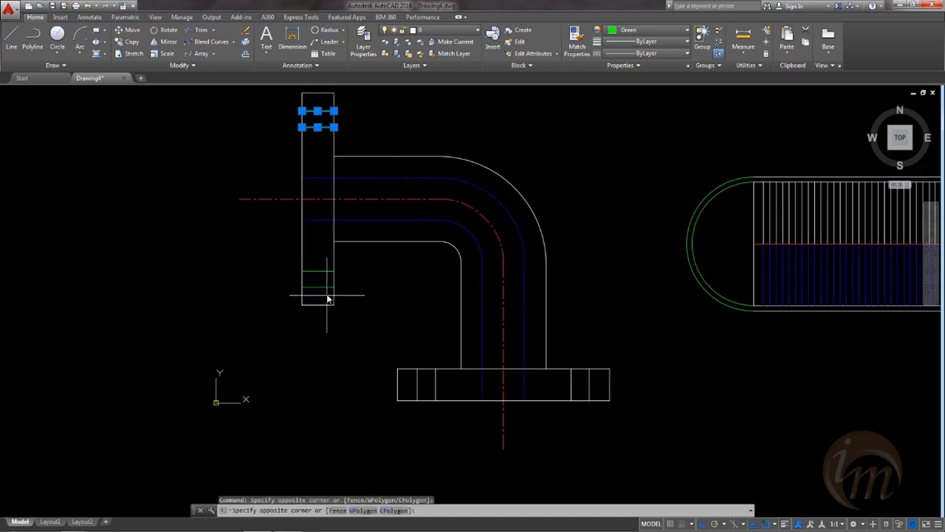
pyautogui.click(312, 266)
pyautogui.click(650, 29)
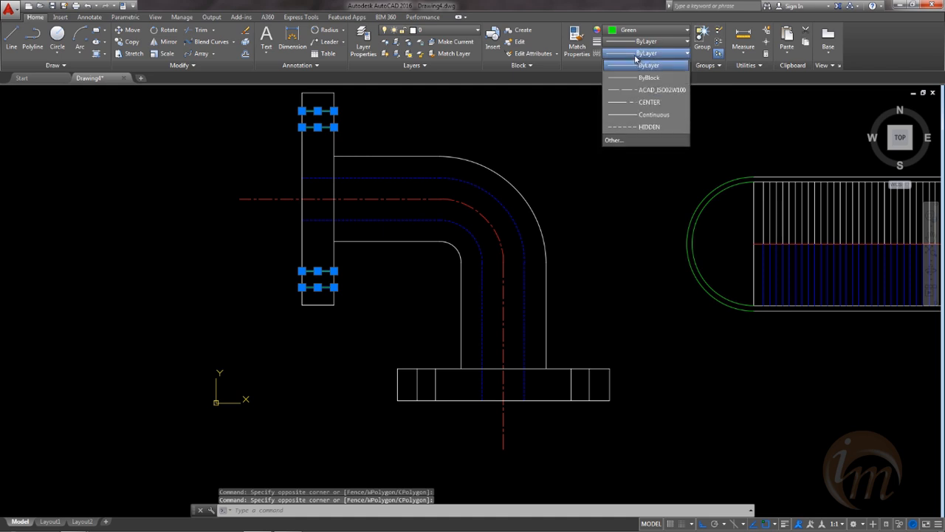
pyautogui.press('Escape')
pyautogui.press('Escape')
# Step: Apply the HIDDEN linetype to all blue vertical lines in the lower half of the round-ended shape
pyautogui.moveTo(903, 277); pyautogui.dragTo(764, 259, button='middle')
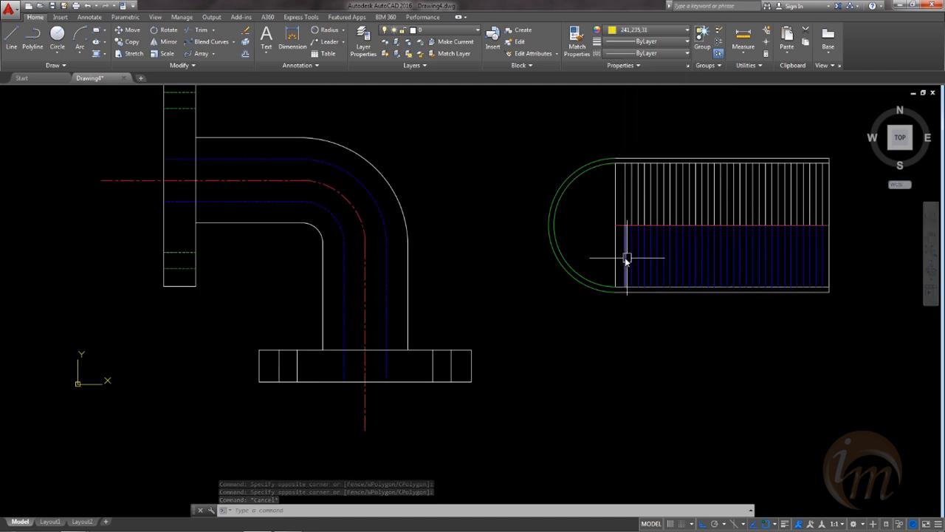
pyautogui.scroll(4, 791, 262)
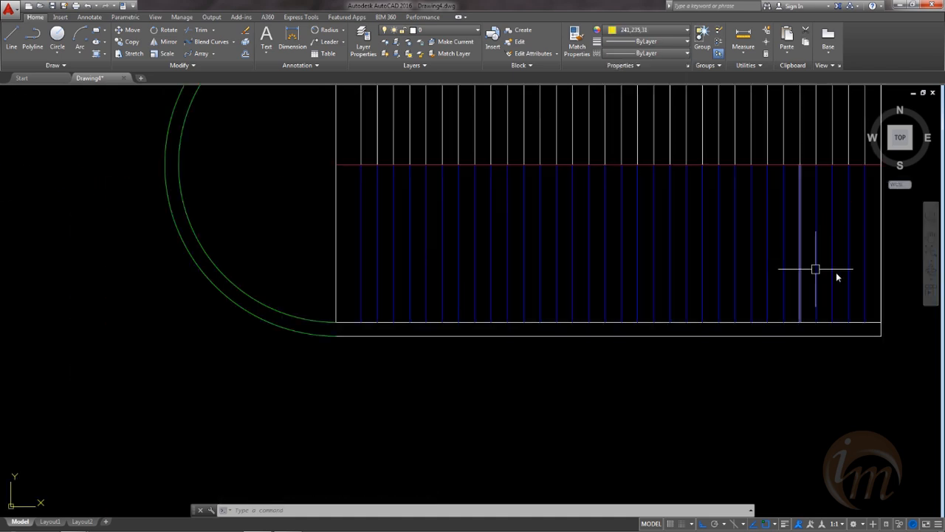
pyautogui.click(871, 303)
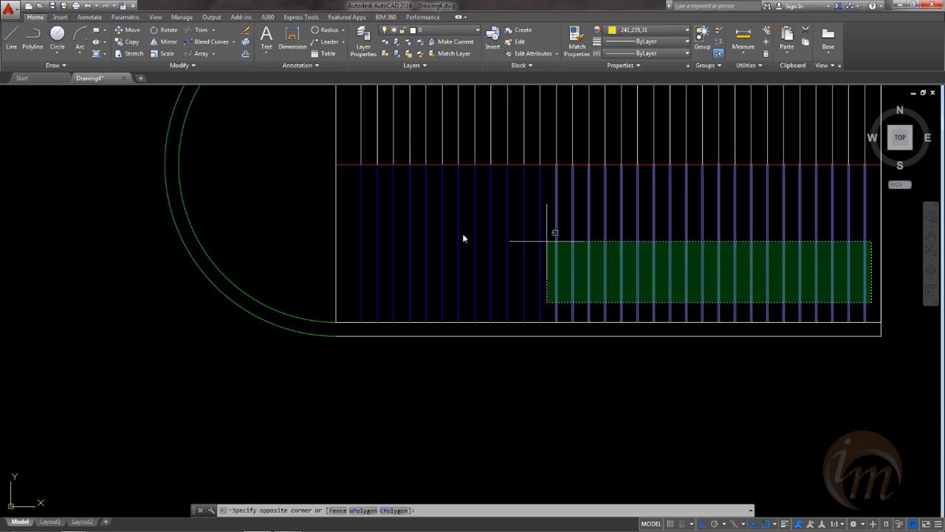
pyautogui.click(359, 226)
pyautogui.click(647, 53)
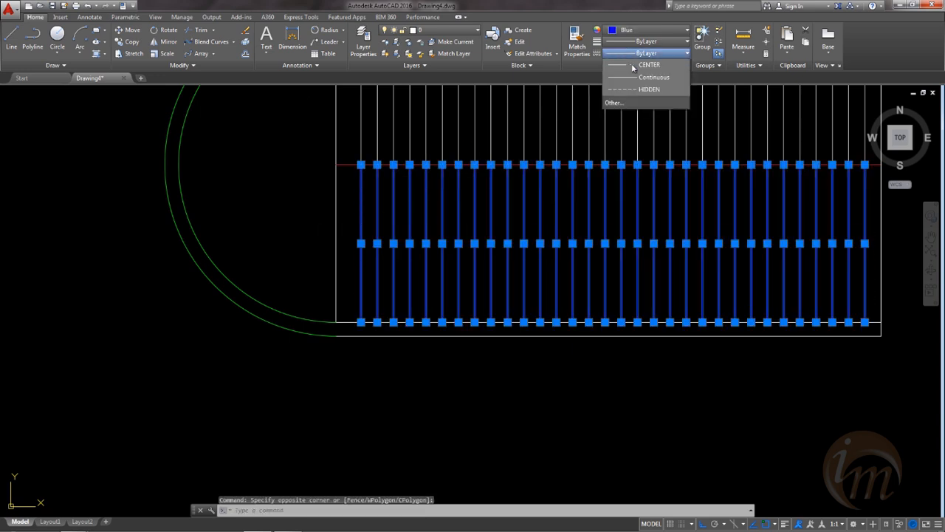
pyautogui.click(644, 127)
pyautogui.press('Escape')
pyautogui.scroll(-5, 576, 222)
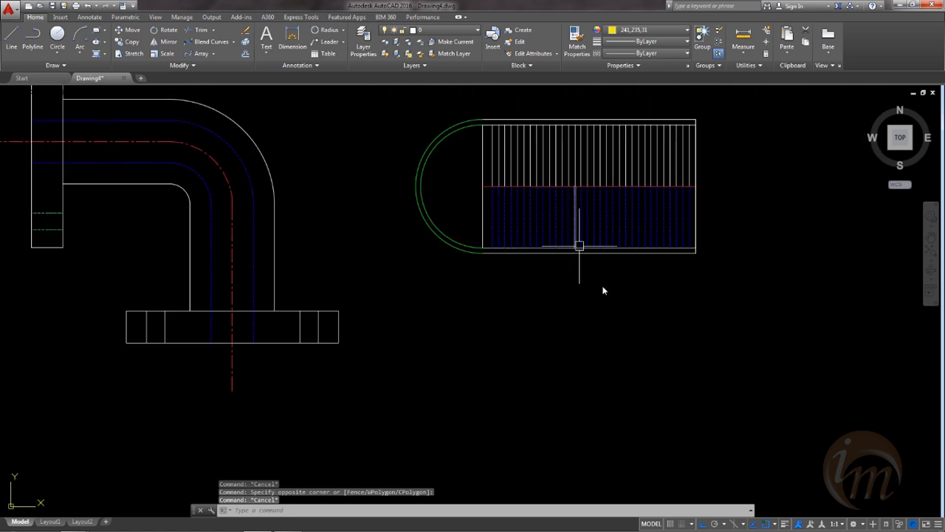
pyautogui.moveTo(547, 213)
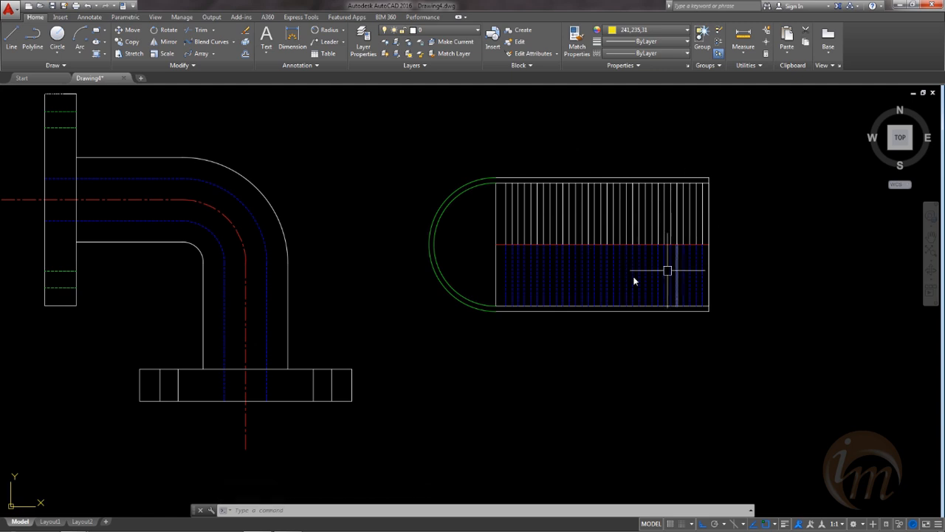
pyautogui.scroll(4, 578, 280)
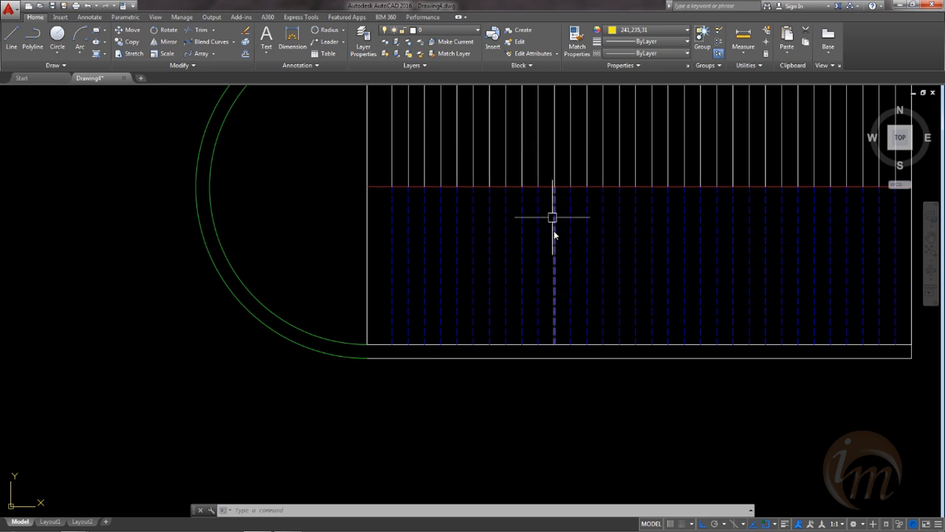
# Step: Set the current object colour back to ByLayer
pyautogui.scroll(-4, 771, 251)
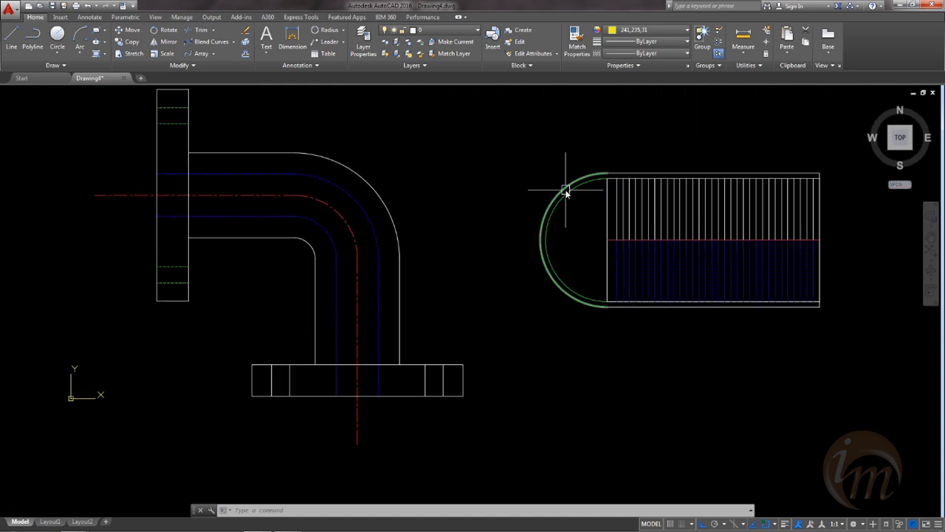
pyautogui.click(628, 31)
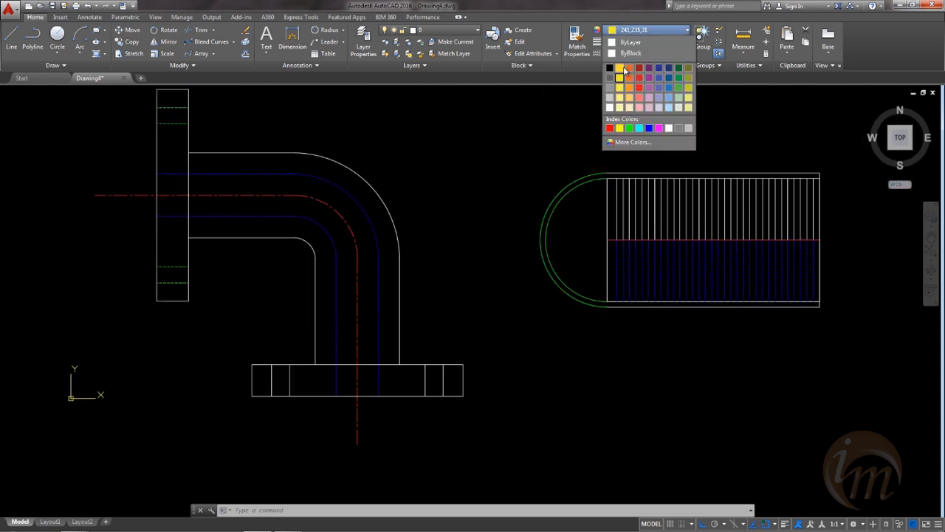
pyautogui.click(629, 42)
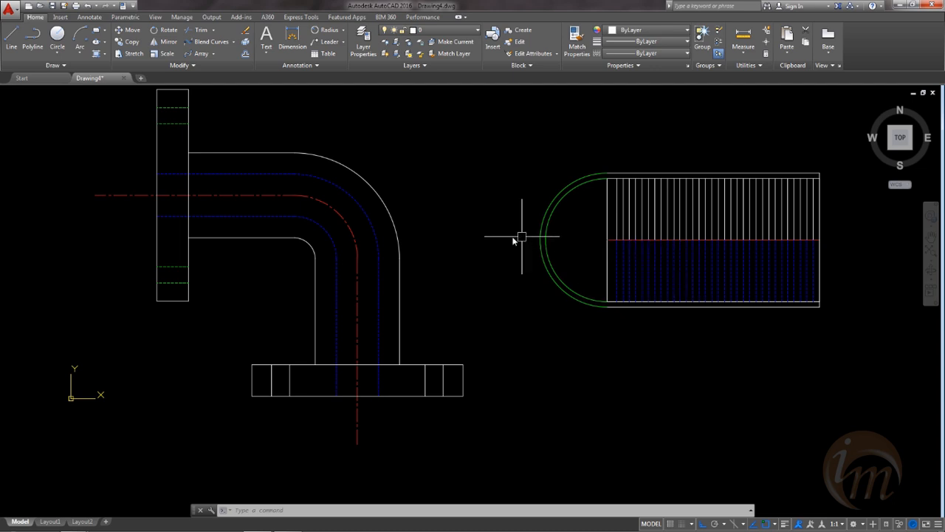
# Step: Set the drawing's global linetype scale factor to 2 with LTSCALE
pyautogui.moveTo(449, 224); pyautogui.dragTo(481, 248, button='middle')
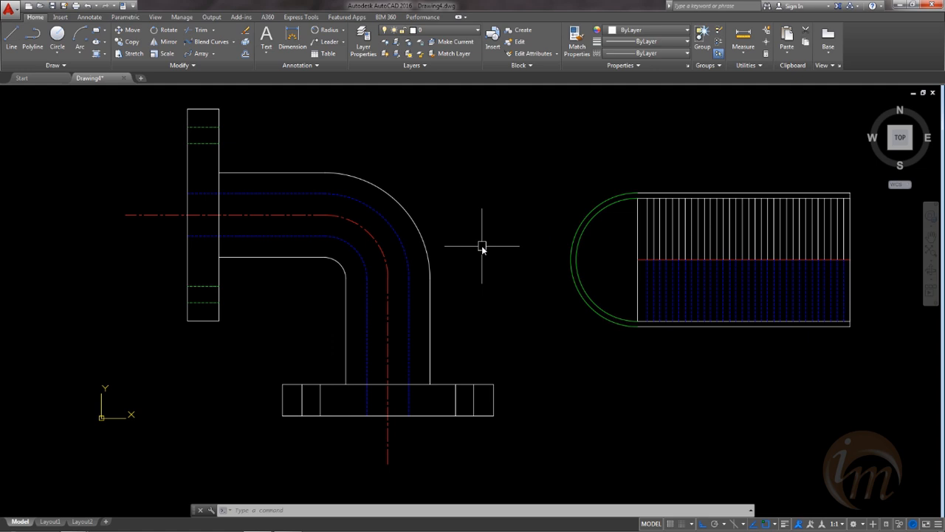
pyautogui.write('TS')
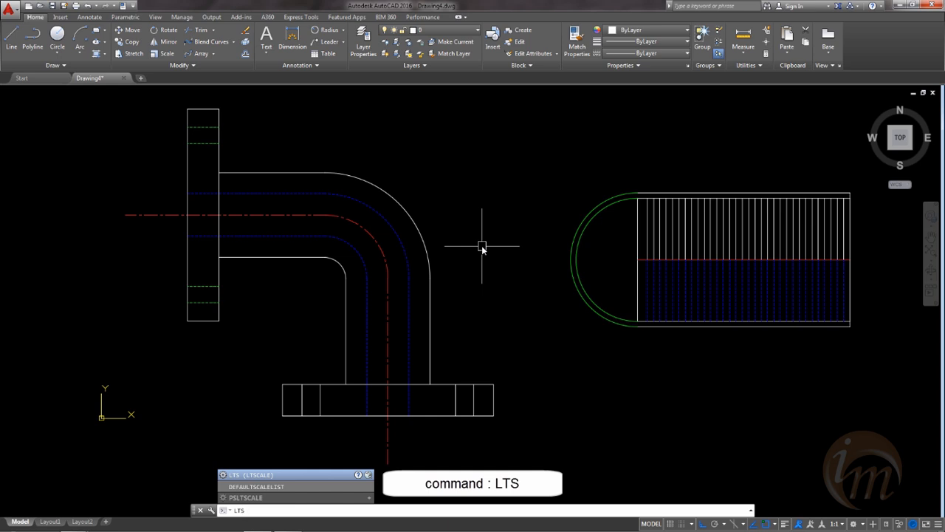
pyautogui.press('Return')
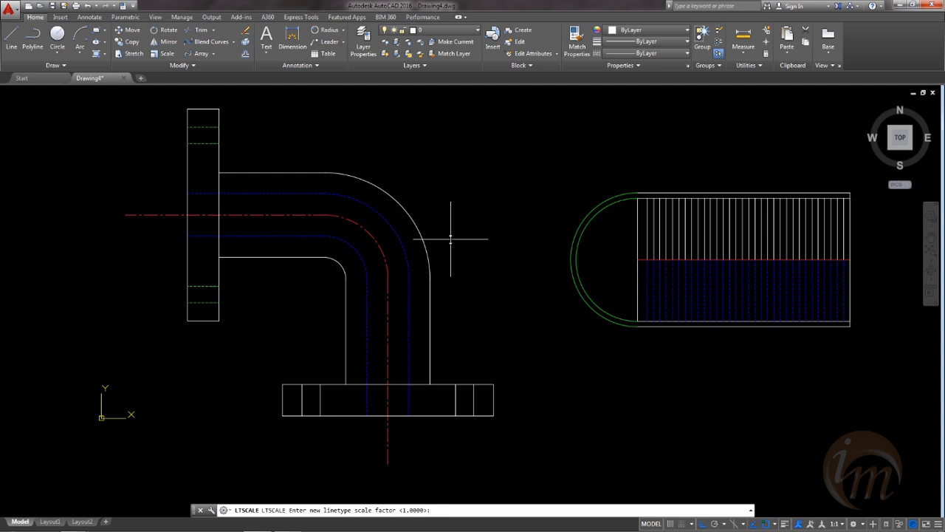
pyautogui.press('Return')
# Step: Set the drawing's global linetype scale factor to 3 with LTSCALE
pyautogui.press('Return')
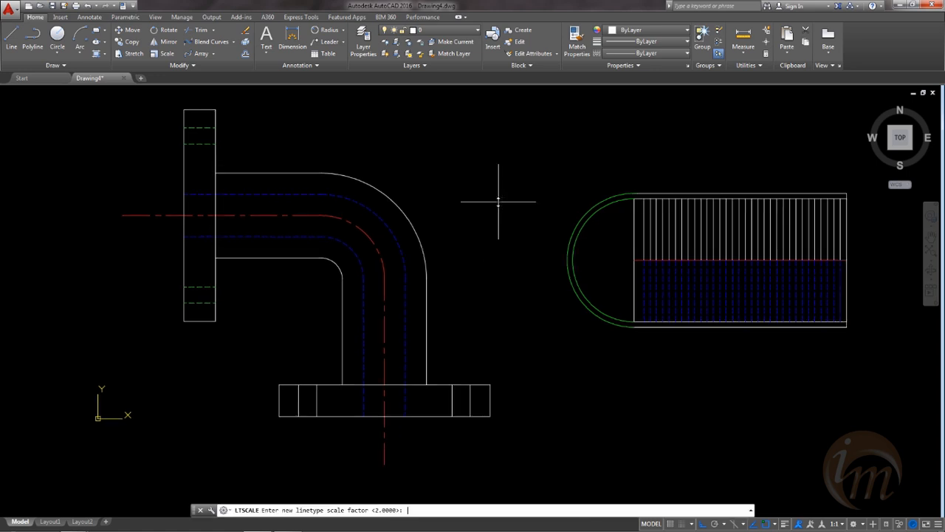
pyautogui.write('3')
pyautogui.press('Return')
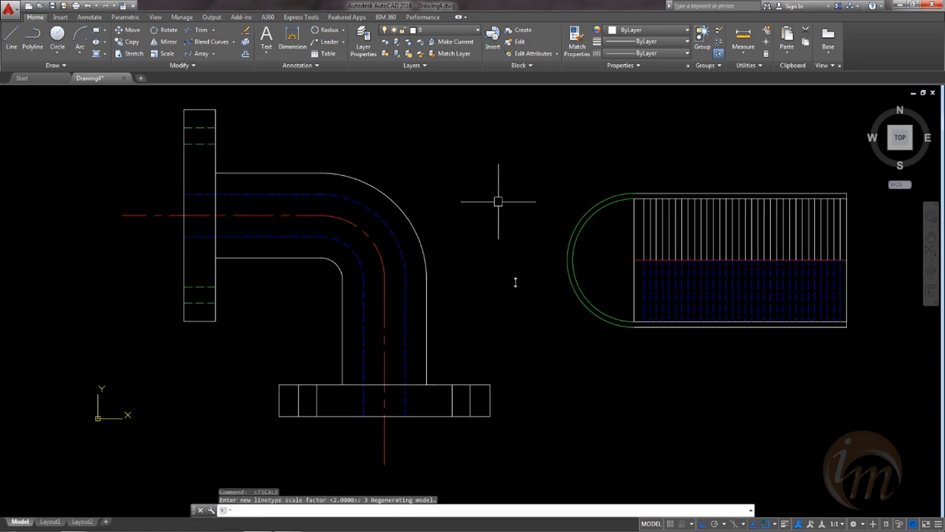
pyautogui.moveTo(519, 306)
pyautogui.mouseDown(button='middle')
pyautogui.moveTo(525, 350)
pyautogui.moveTo(538, 309)
pyautogui.mouseUp(button='middle')
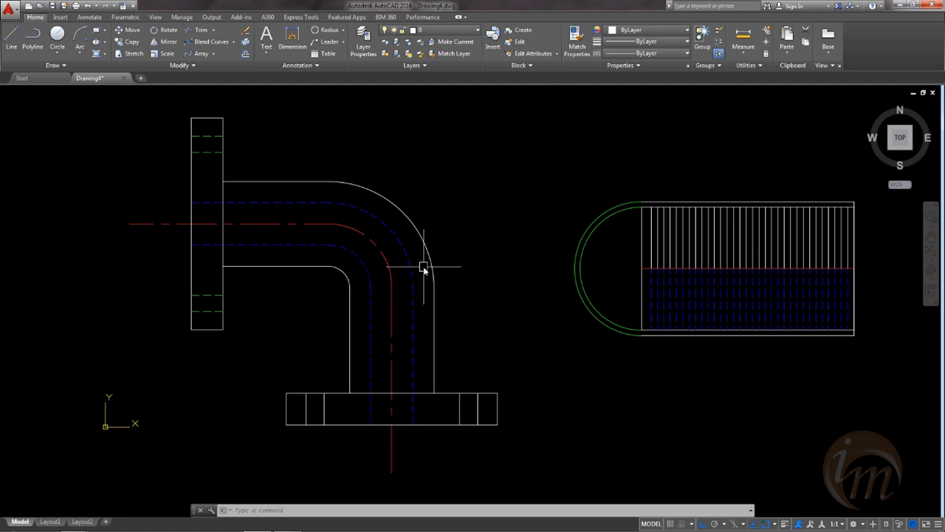
# Step: Match the properties of a green hidden bolt-hole line in the upright flange onto the four bolt-hole lines of the horizontal flange
pyautogui.moveTo(486, 310); pyautogui.dragTo(505, 317, button='middle')
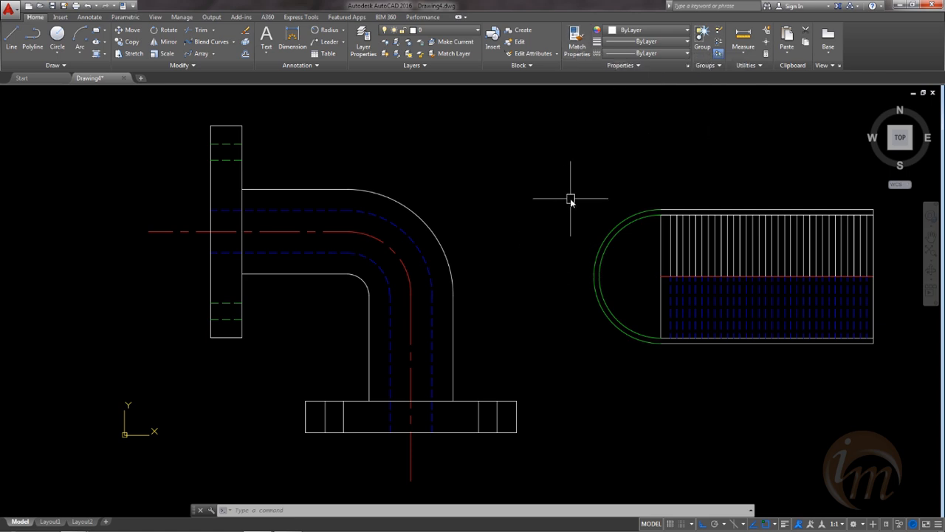
pyautogui.click(577, 49)
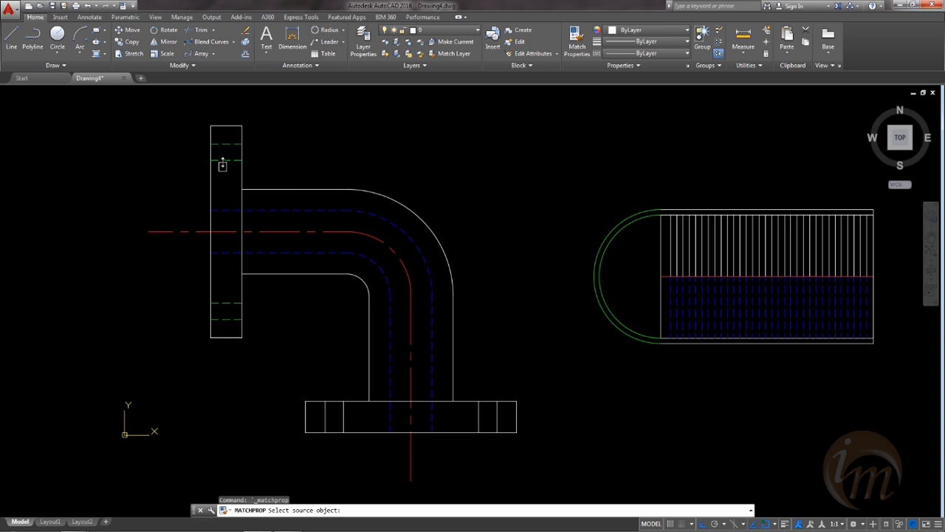
pyautogui.click(225, 160)
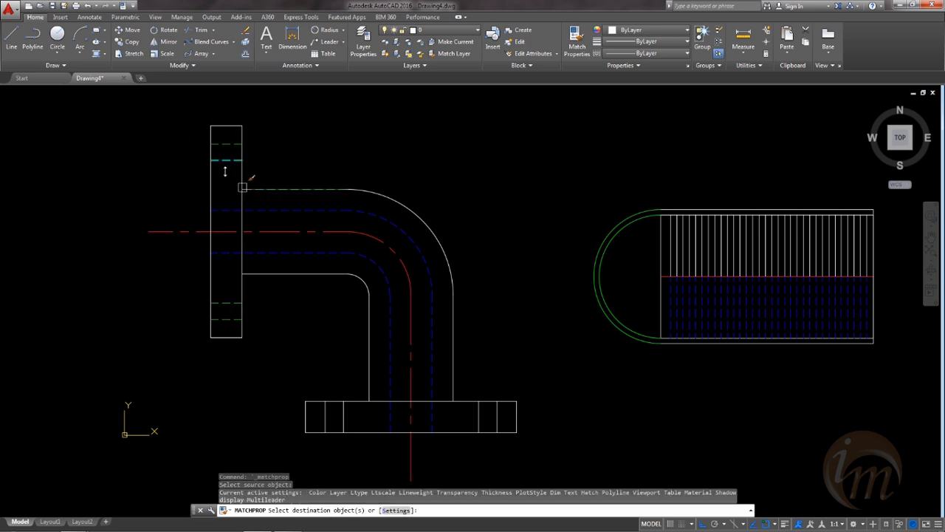
pyautogui.click(325, 418)
pyautogui.click(344, 420)
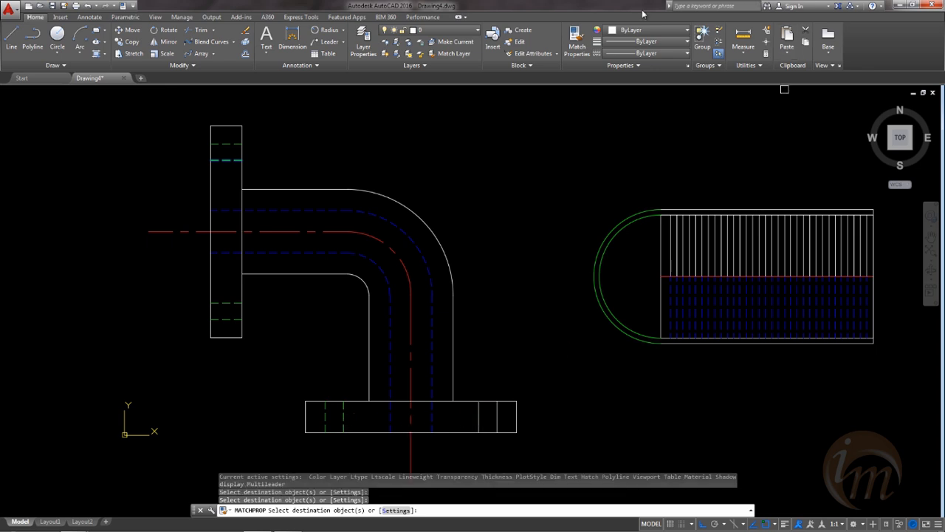
pyautogui.click(479, 424)
pyautogui.click(496, 424)
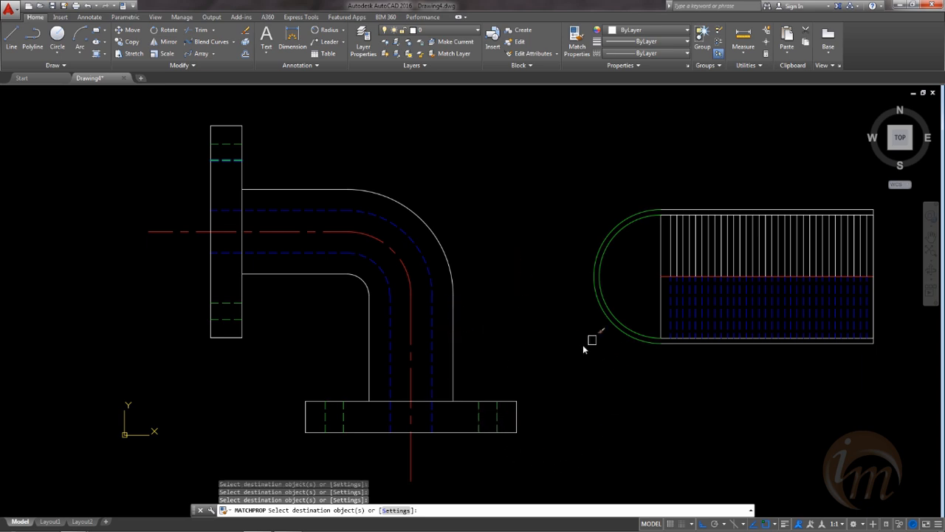
pyautogui.press('Escape')
pyautogui.moveTo(591, 337); pyautogui.dragTo(567, 351, button='middle')
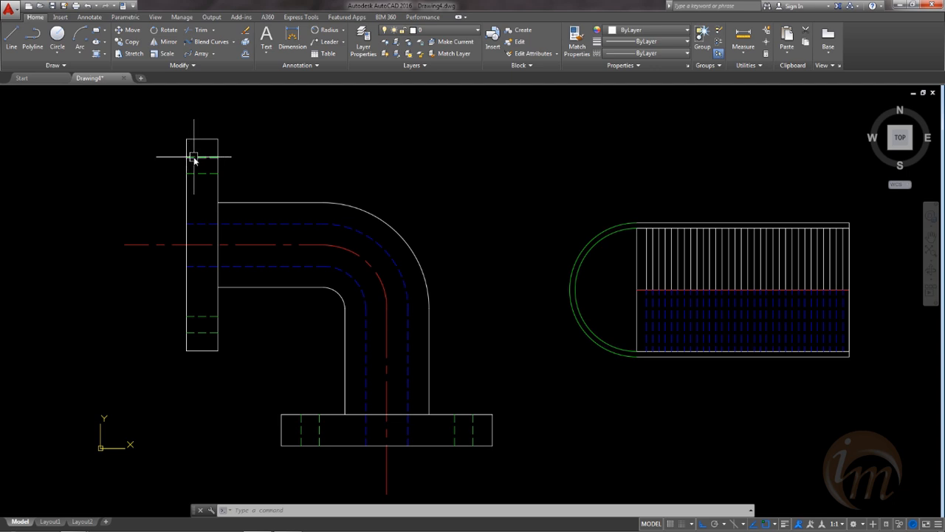
# Step: Start Match Properties from the upright flange's green hidden bolt-hole line and exclude Color from the properties to match
pyautogui.moveTo(203, 175)
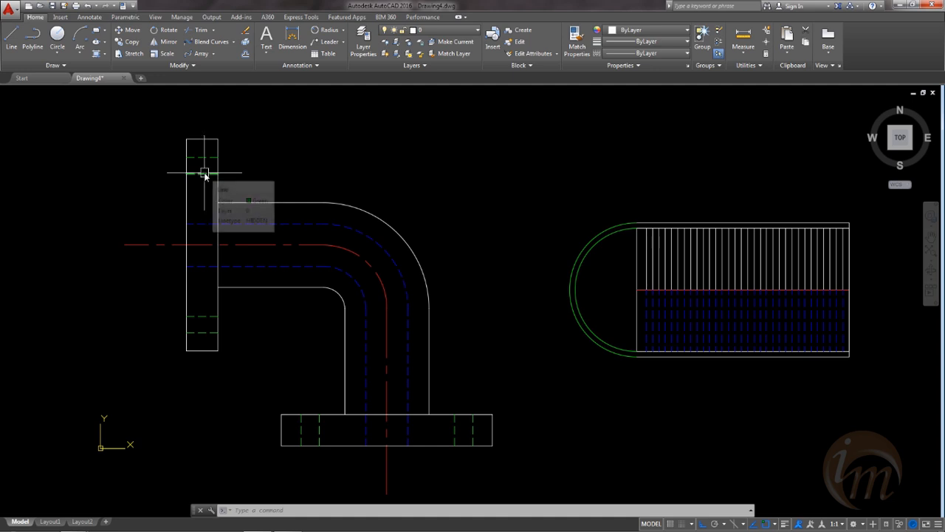
pyautogui.click(577, 43)
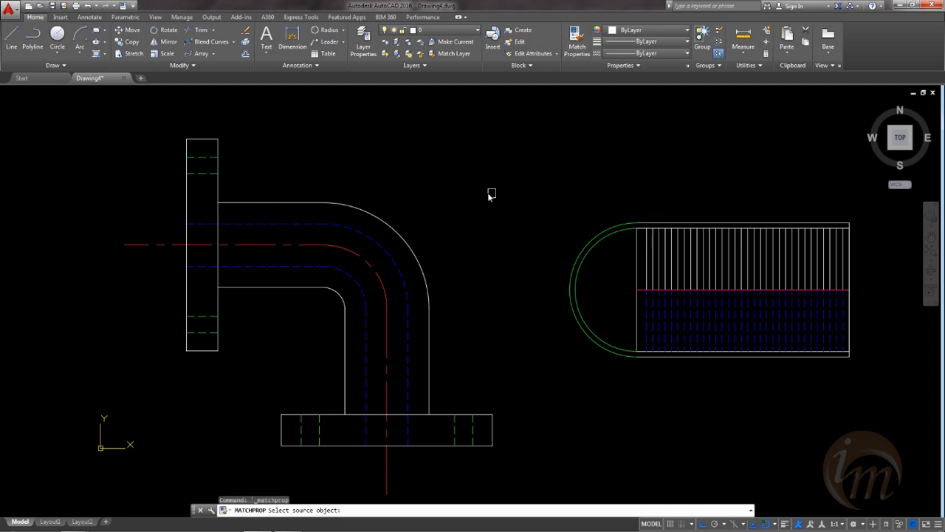
pyautogui.click(205, 178)
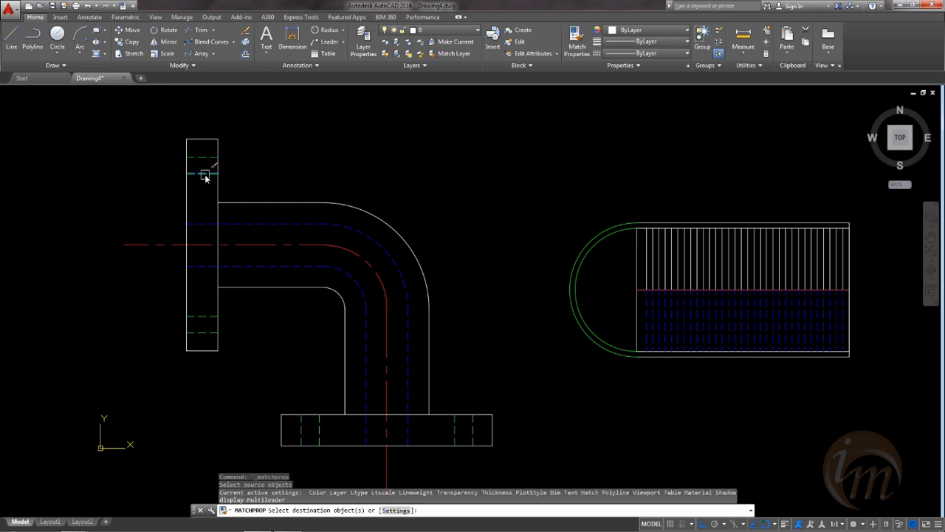
pyautogui.click(397, 514)
pyautogui.moveTo(466, 177); pyautogui.dragTo(489, 127)
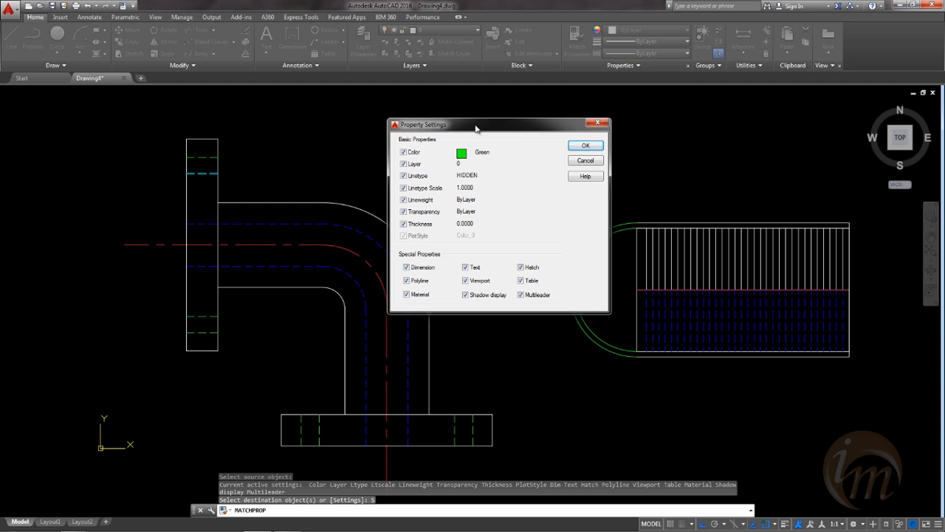
pyautogui.moveTo(477, 128); pyautogui.dragTo(504, 134)
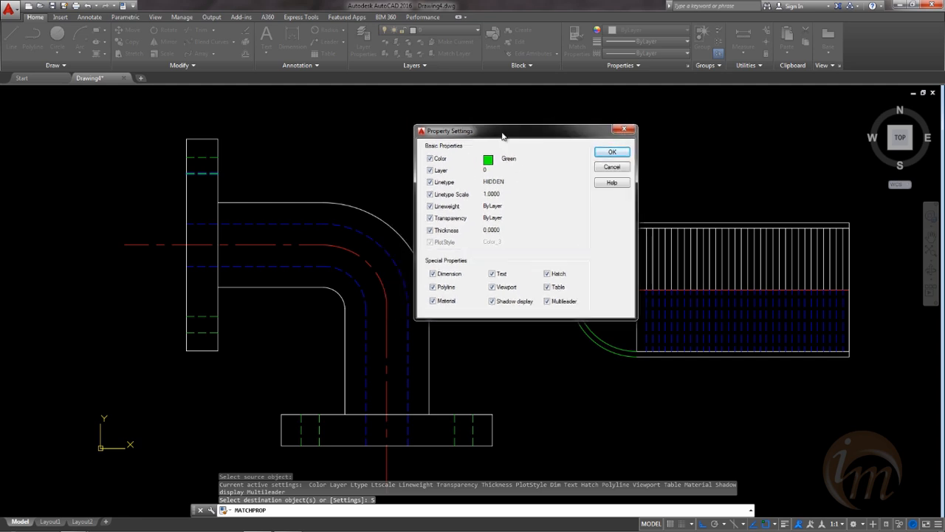
pyautogui.click(439, 159)
pyautogui.click(613, 151)
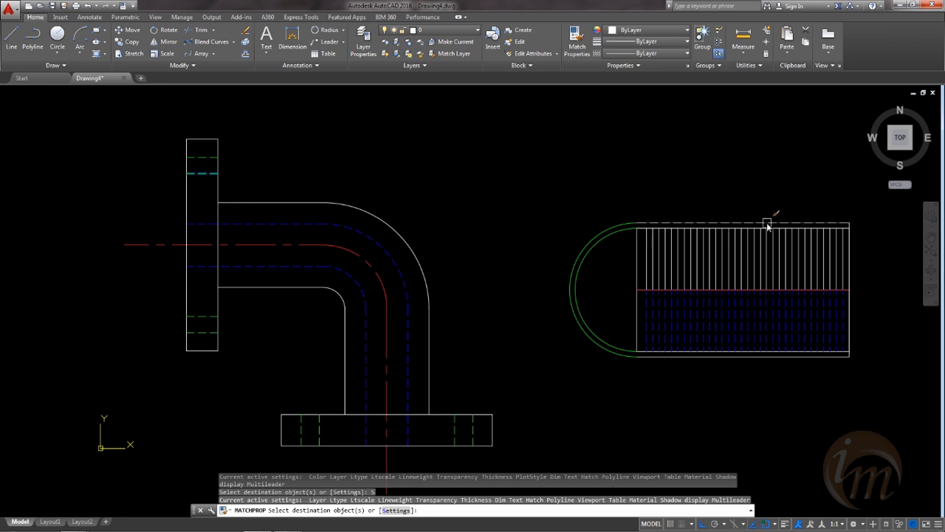
pyautogui.scroll(5, 744, 227)
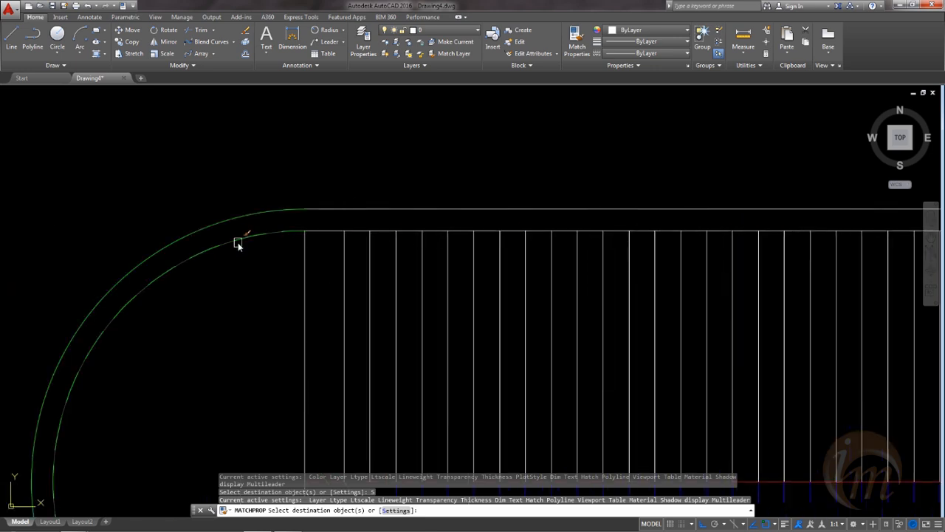
pyautogui.scroll(-4, 311, 241)
pyautogui.scroll(4, 319, 263)
pyautogui.scroll(-6, 333, 268)
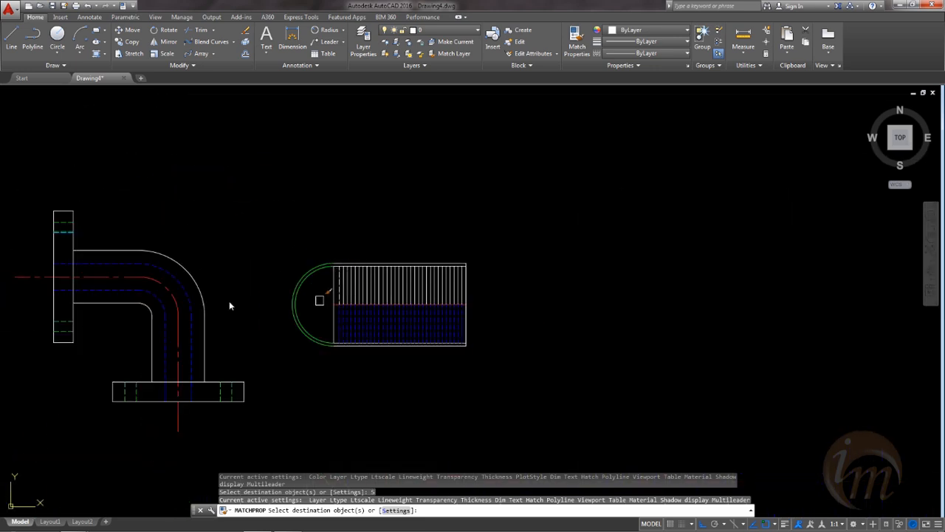
pyautogui.moveTo(229, 301); pyautogui.dragTo(305, 283, button='middle')
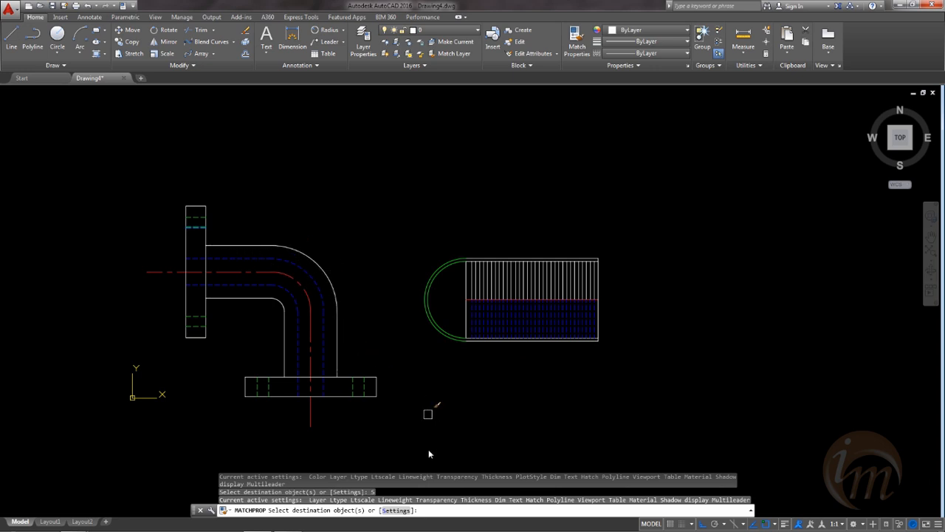
# Step: Include Color again and exclude Linetype in the Match Properties settings
pyautogui.click(403, 516)
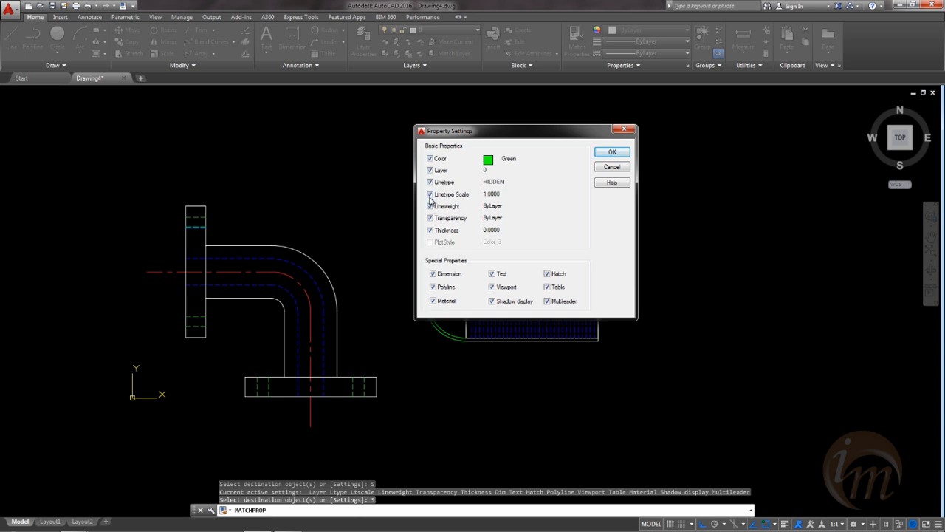
pyautogui.click(430, 182)
pyautogui.press('Return')
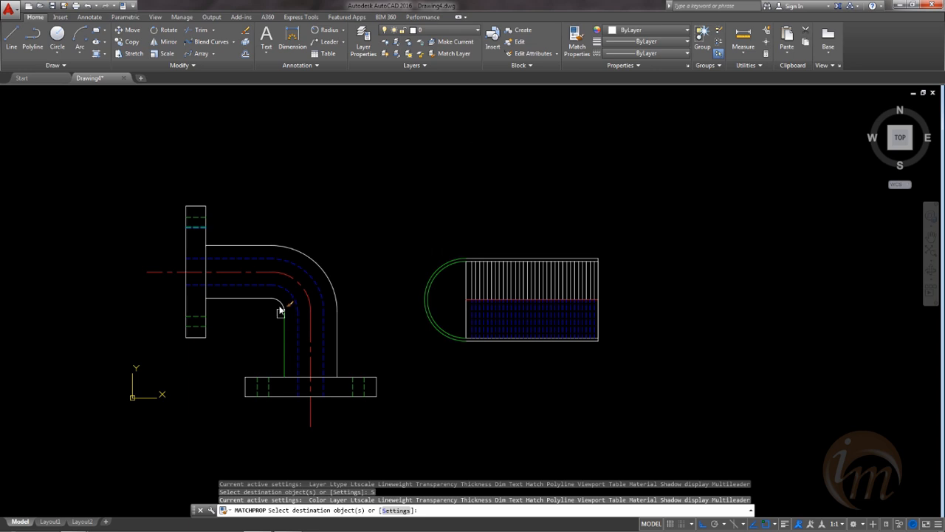
# Step: Review the basic and special property options of Match Properties, accept them and leave the command
pyautogui.click(396, 509)
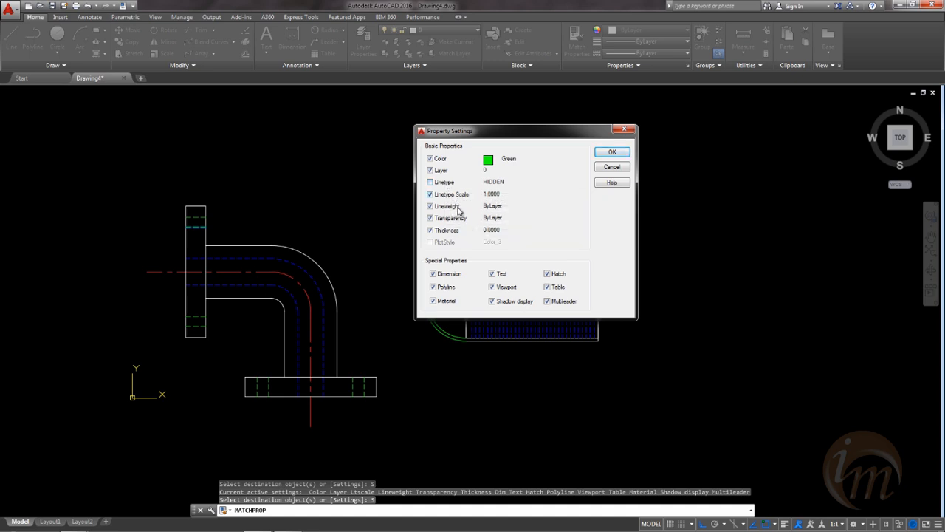
pyautogui.moveTo(530, 130); pyautogui.dragTo(539, 95)
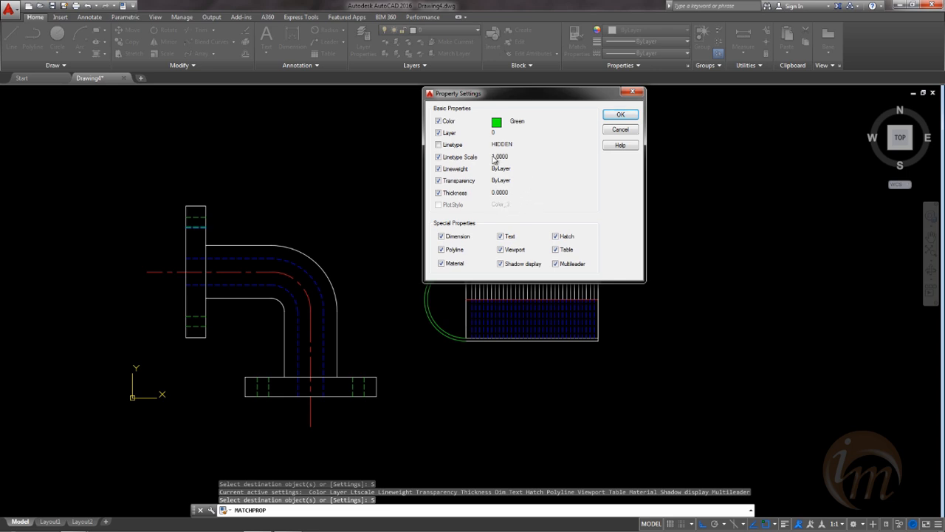
pyautogui.moveTo(516, 97); pyautogui.dragTo(527, 113)
pyautogui.moveTo(534, 151); pyautogui.dragTo(536, 154)
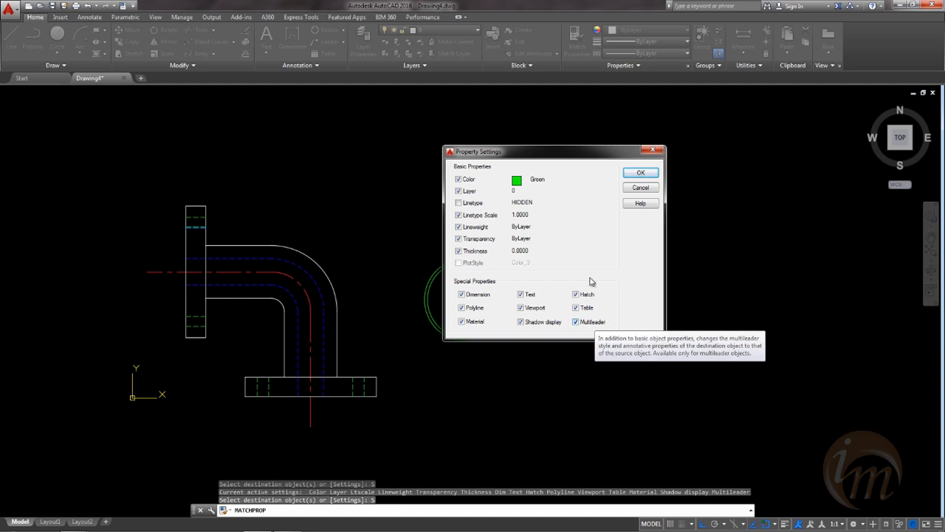
pyautogui.click(640, 173)
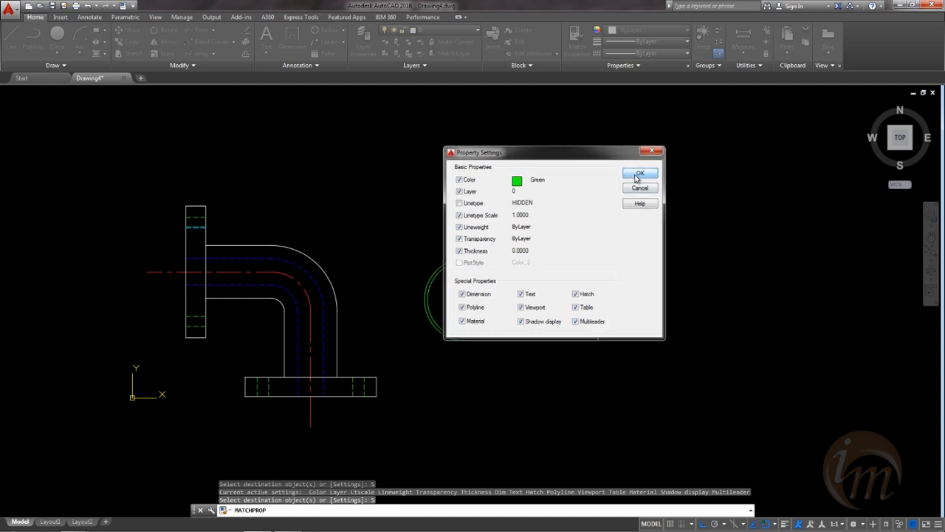
pyautogui.moveTo(444, 287)
pyautogui.mouseDown(button='middle')
pyautogui.moveTo(477, 287)
pyautogui.moveTo(550, 253)
pyautogui.mouseUp(button='middle')
pyautogui.press('Escape')
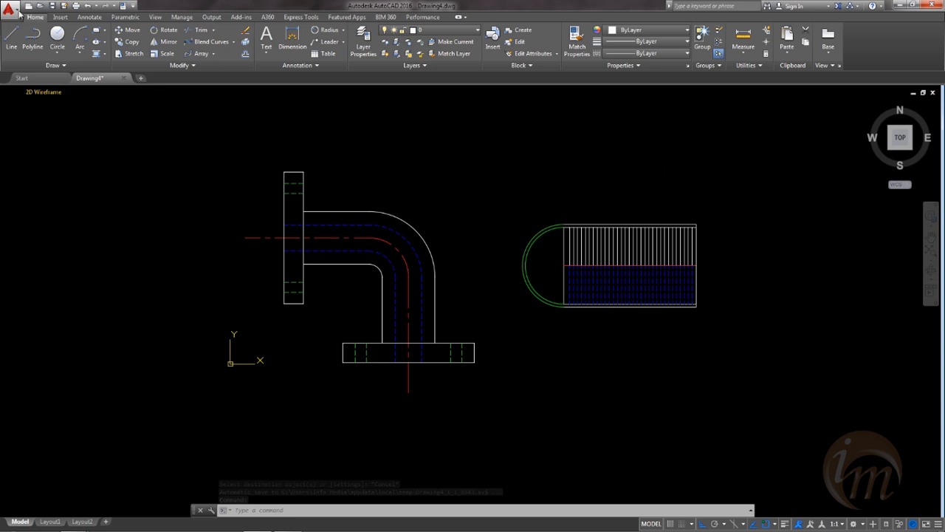
# Step: Save the drawing as Drawing4.dwg
pyautogui.click(52, 5)
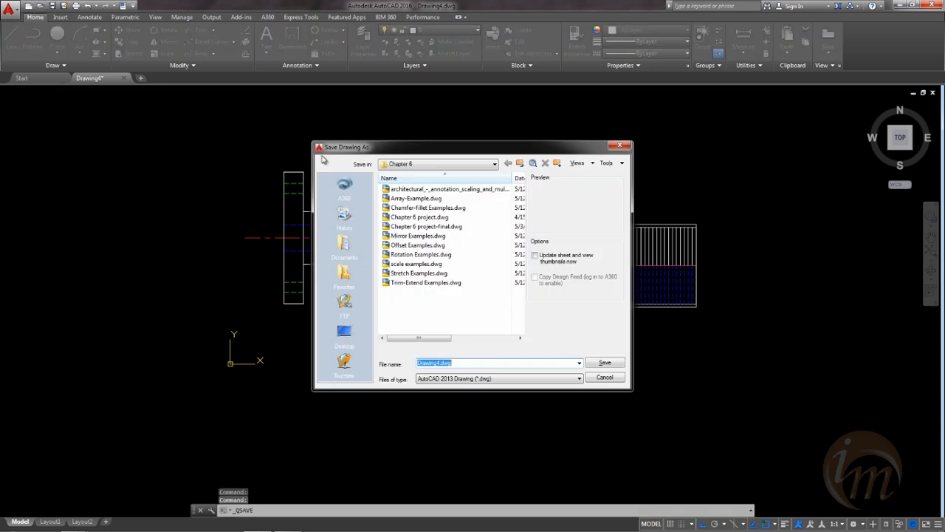
pyautogui.press('Return')
pyautogui.moveTo(376, 219); pyautogui.dragTo(406, 234, button='middle')
pyautogui.moveTo(579, 298); pyautogui.dragTo(544, 295, button='middle')
pyautogui.press('Escape')
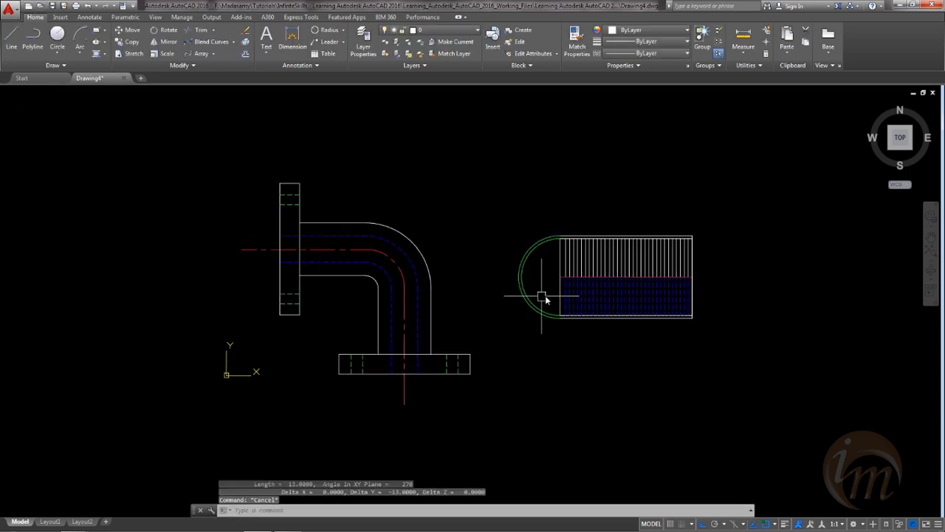
# Step: List the property data of the red vertical centre line of the pipe elbow, and close the expanded text history
pyautogui.click(638, 66)
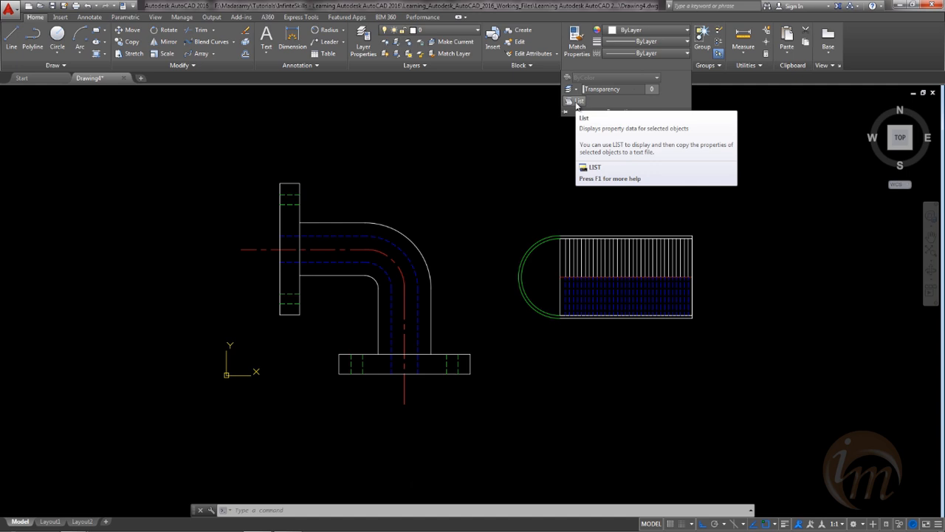
pyautogui.click(577, 102)
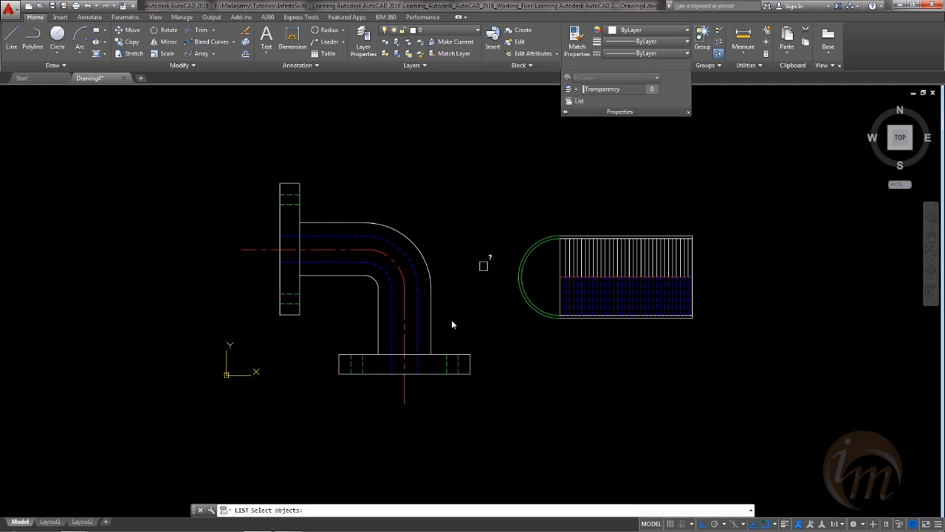
pyautogui.moveTo(348, 409)
pyautogui.mouseDown(button='middle')
pyautogui.moveTo(369, 416)
pyautogui.moveTo(386, 406)
pyautogui.mouseUp(button='middle')
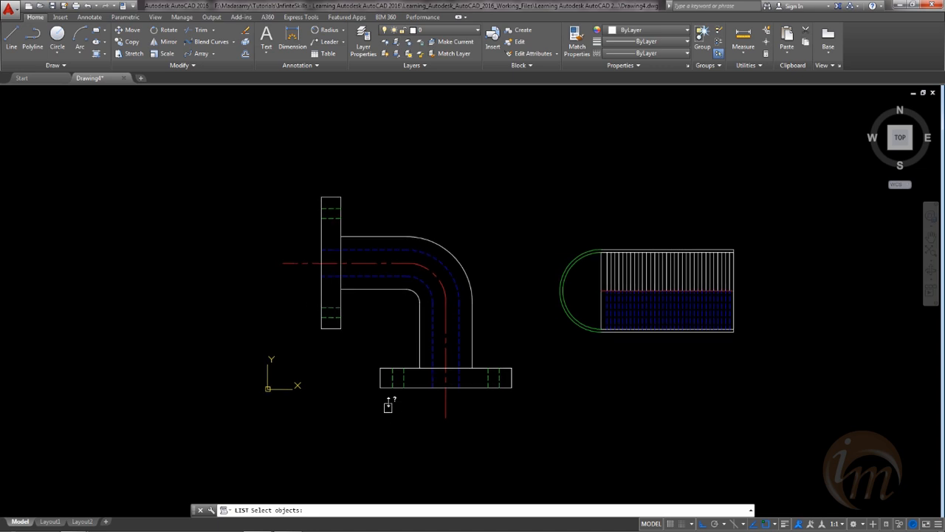
pyautogui.click(442, 336)
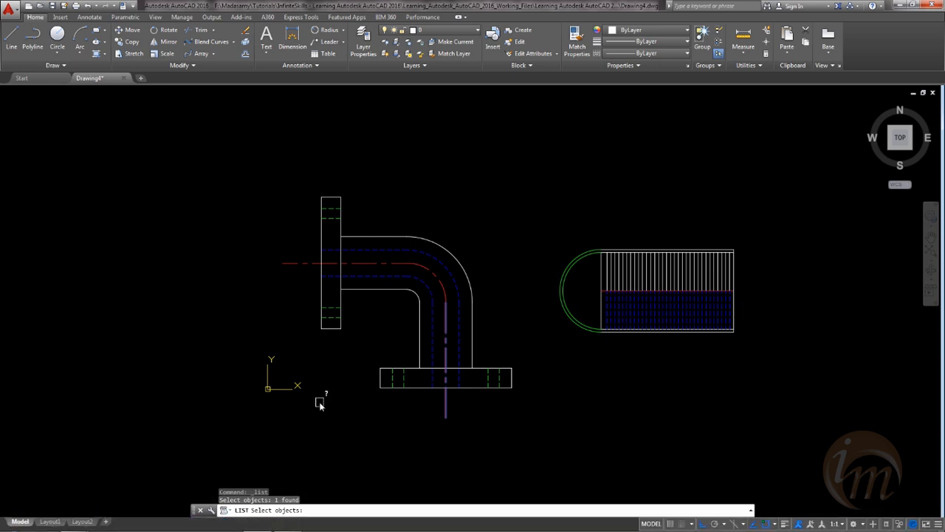
pyautogui.press('Return')
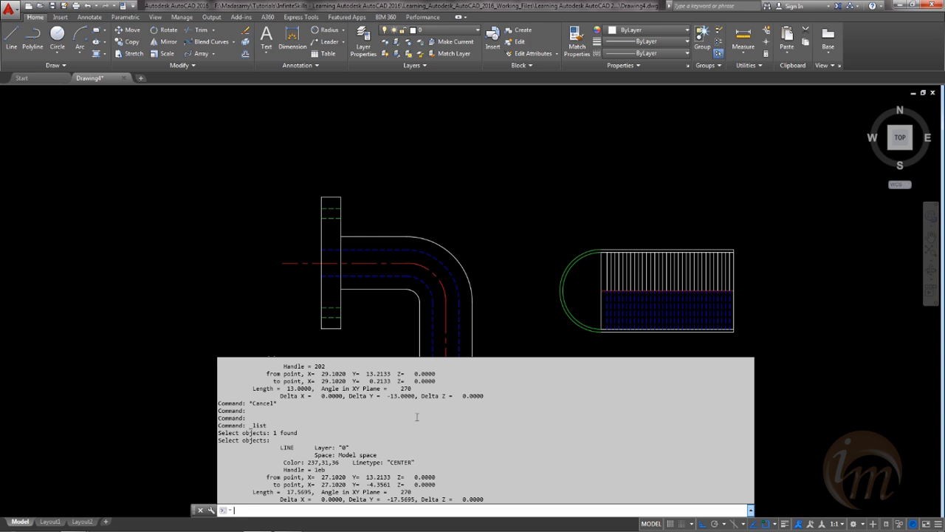
pyautogui.press('F2')
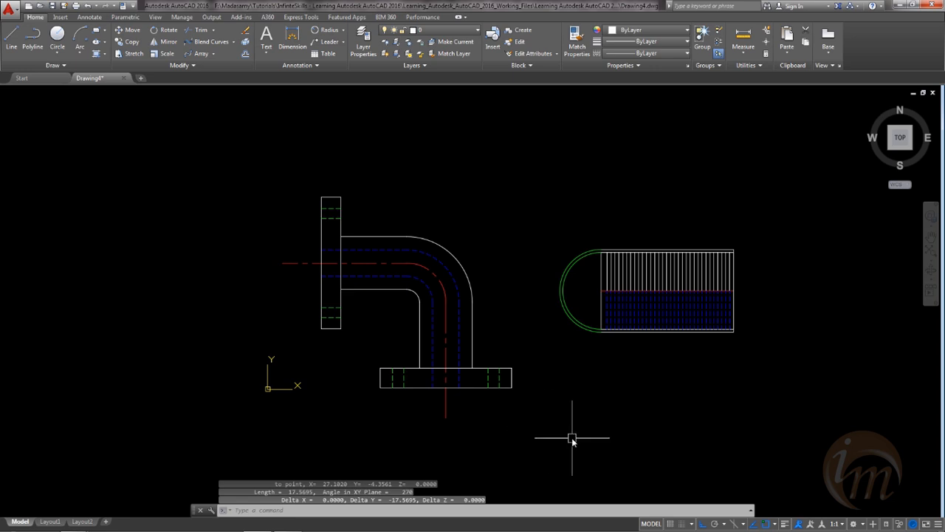
# Step: Examine the index colour, true colour and DIC COLOR GUIDE colour book choices for the object colour, and cancel the colour selection
pyautogui.moveTo(569, 439); pyautogui.dragTo(569, 401, button='middle')
pyautogui.click(637, 33)
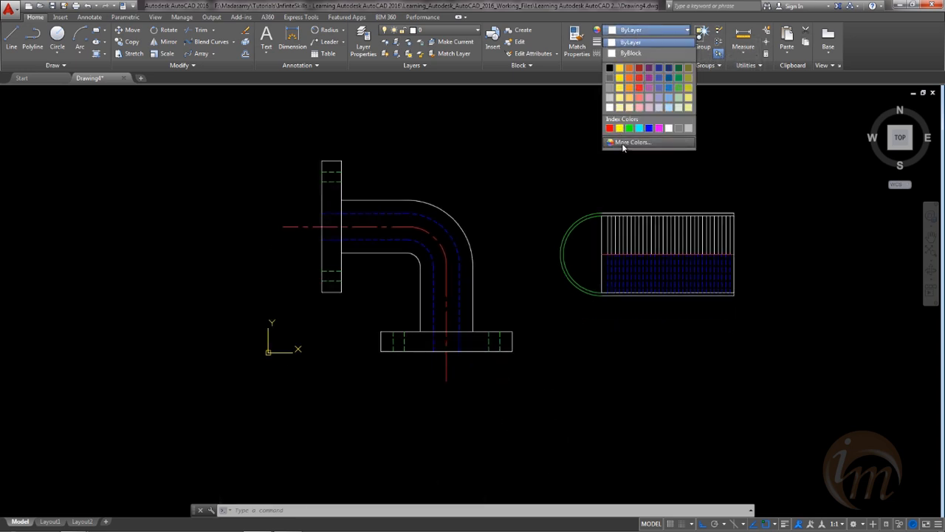
pyautogui.click(622, 142)
pyautogui.moveTo(488, 180); pyautogui.dragTo(632, 159)
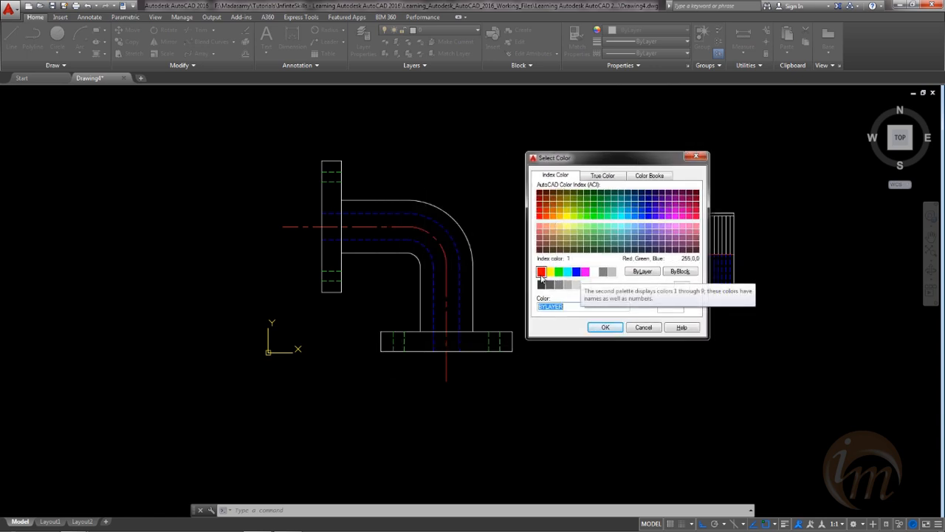
pyautogui.click(599, 177)
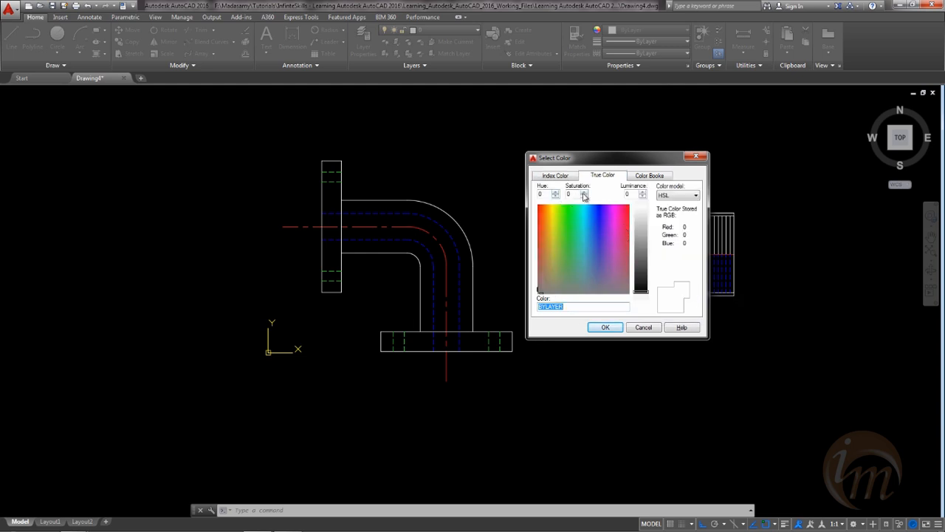
pyautogui.click(646, 176)
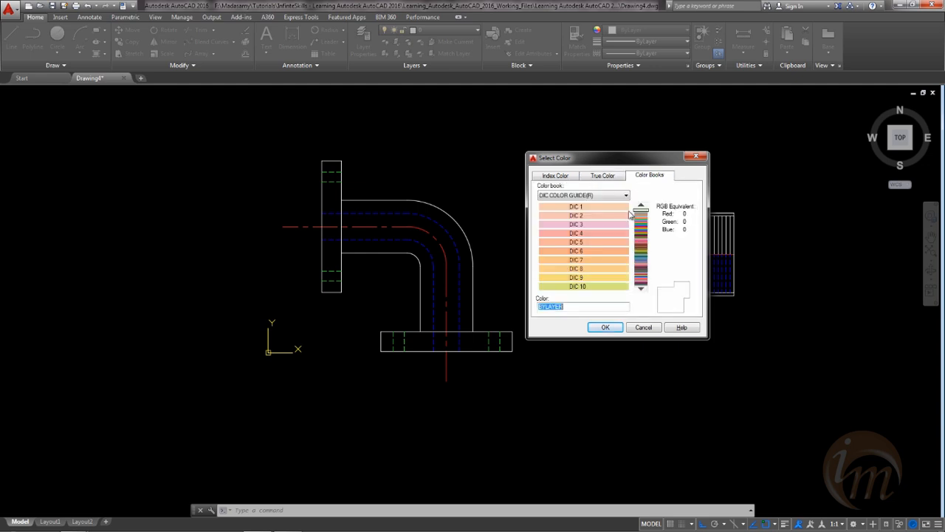
pyautogui.moveTo(640, 224)
pyautogui.mouseDown()
pyautogui.moveTo(641, 277)
pyautogui.moveTo(640, 228)
pyautogui.mouseUp()
pyautogui.click(638, 329)
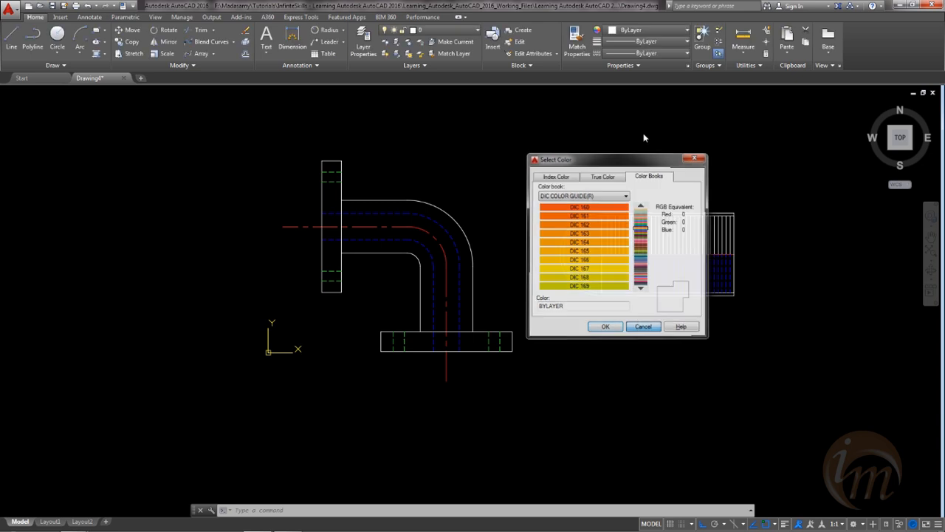
# Step: Open the lineweight settings and turn on Display Lineweight
pyautogui.click(647, 41)
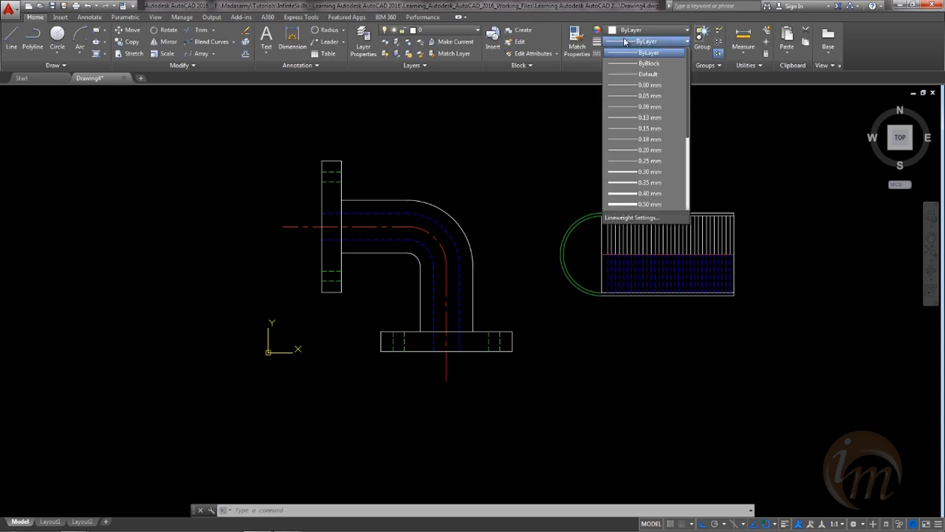
pyautogui.click(632, 217)
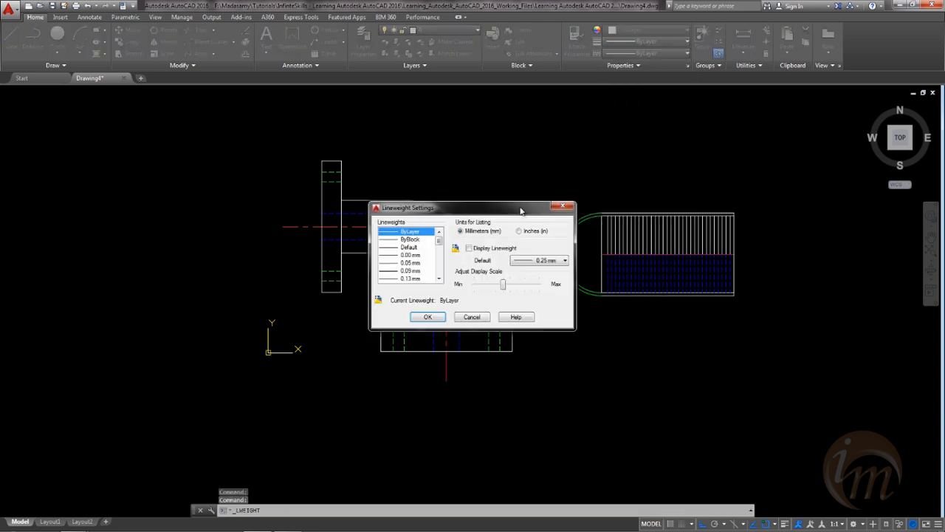
pyautogui.moveTo(514, 207); pyautogui.dragTo(601, 159)
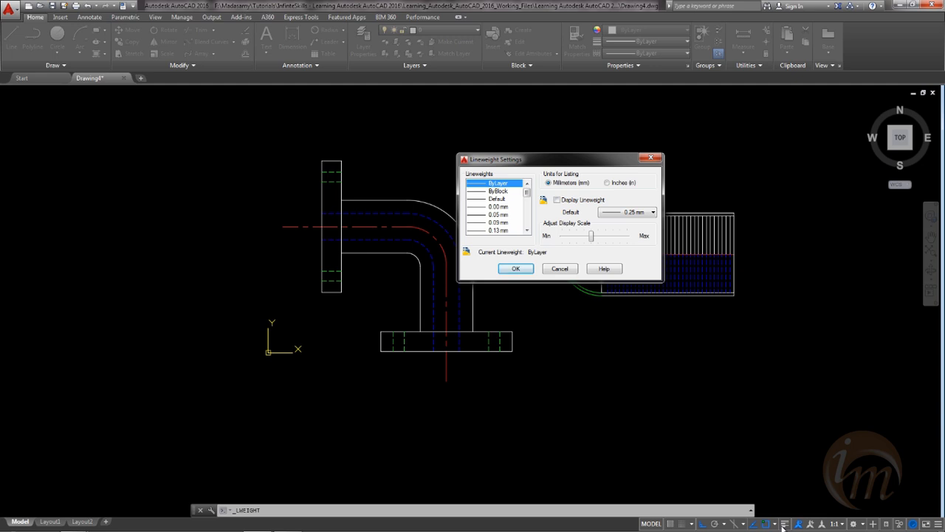
pyautogui.click(558, 199)
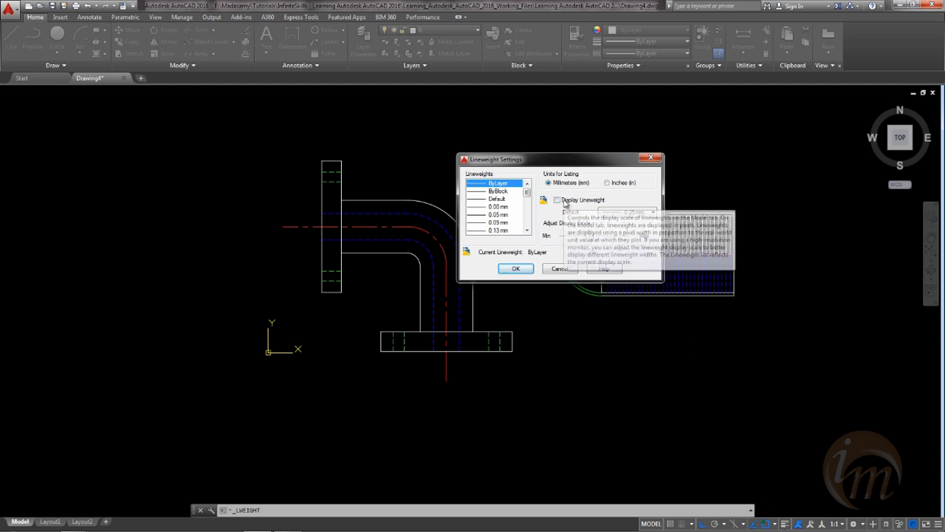
pyautogui.click(564, 201)
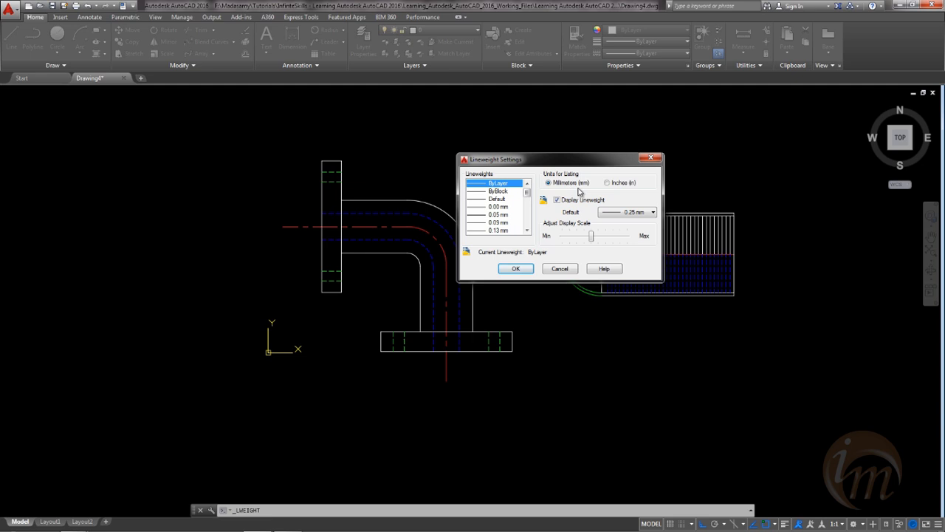
# Step: Review the available default lineweights without picking another one, and accept the lineweight settings
pyautogui.click(630, 213)
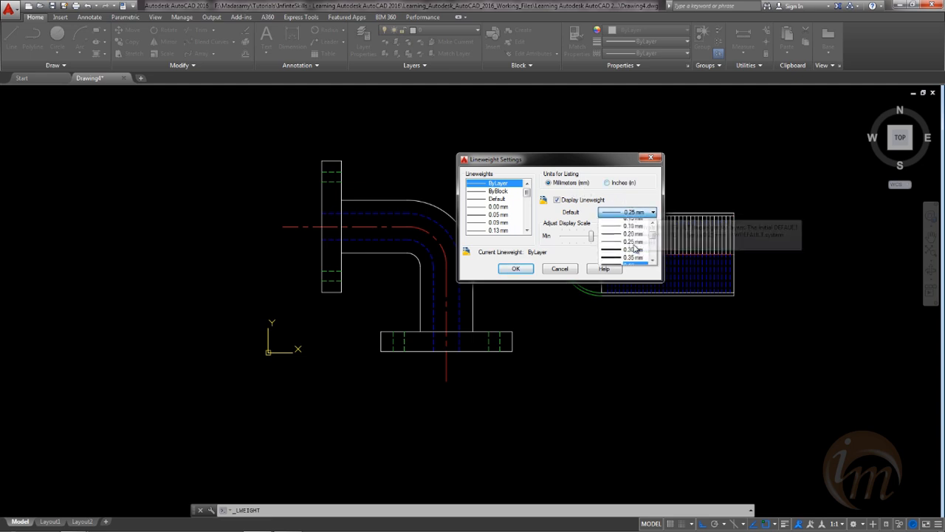
pyautogui.scroll(-1, 629, 240)
pyautogui.scroll(2, 626, 234)
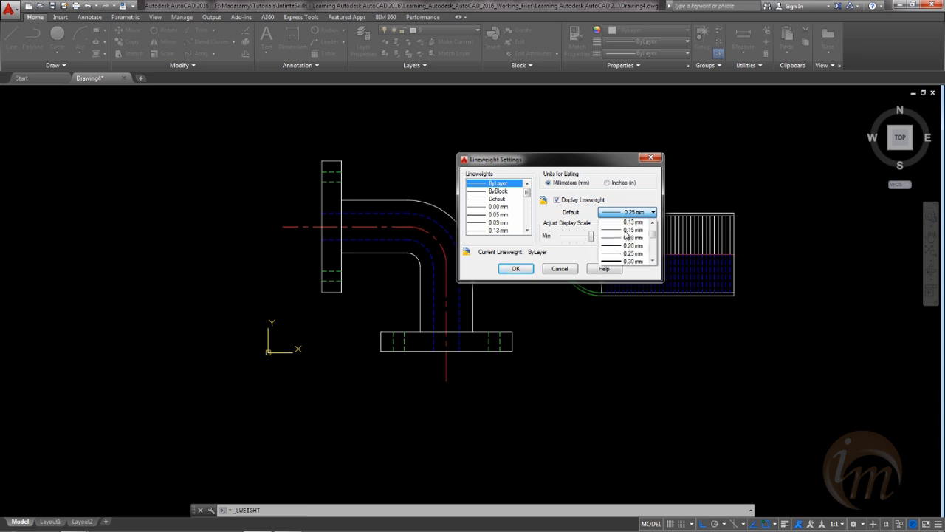
pyautogui.scroll(-3, 625, 233)
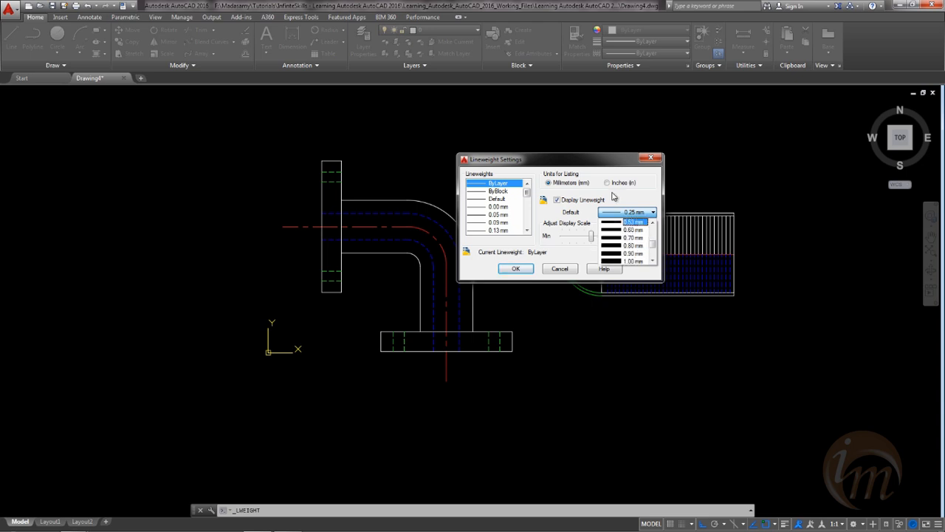
pyautogui.click(615, 140)
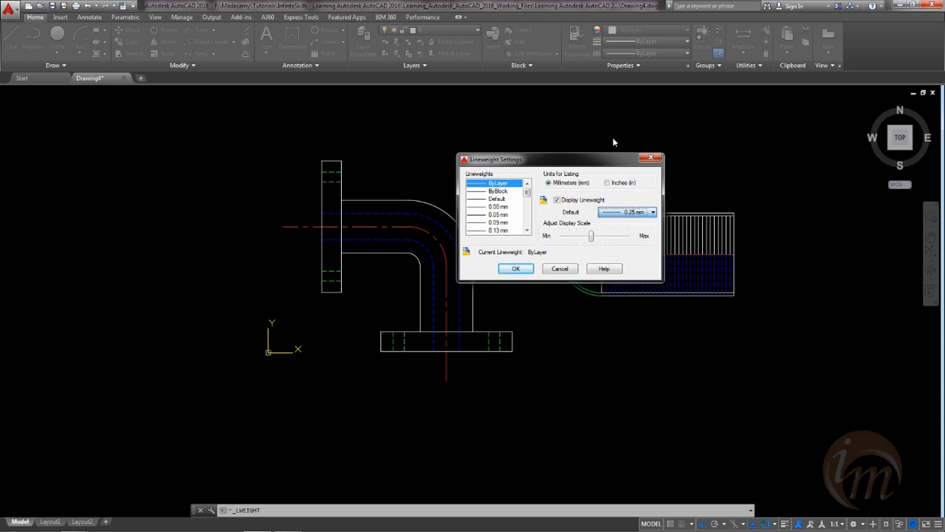
pyautogui.click(517, 268)
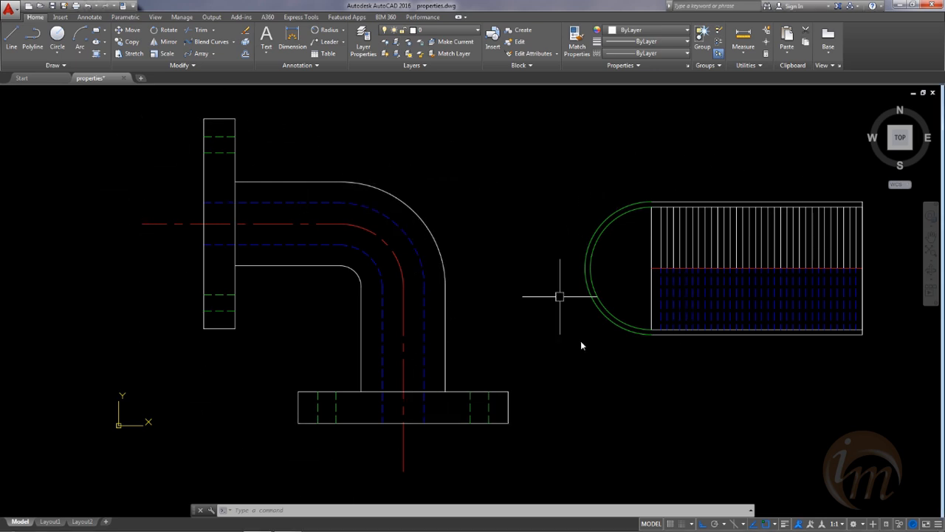
# Step: Group all objects of the flanged pipe elbow, including its centre lines, without giving the group a name
pyautogui.moveTo(465, 205); pyautogui.dragTo(448, 191, button='middle')
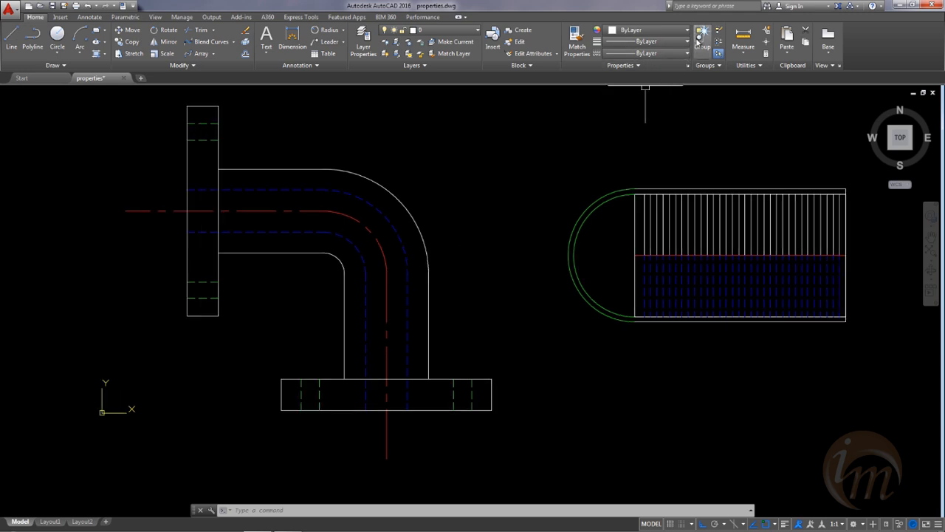
pyautogui.click(702, 37)
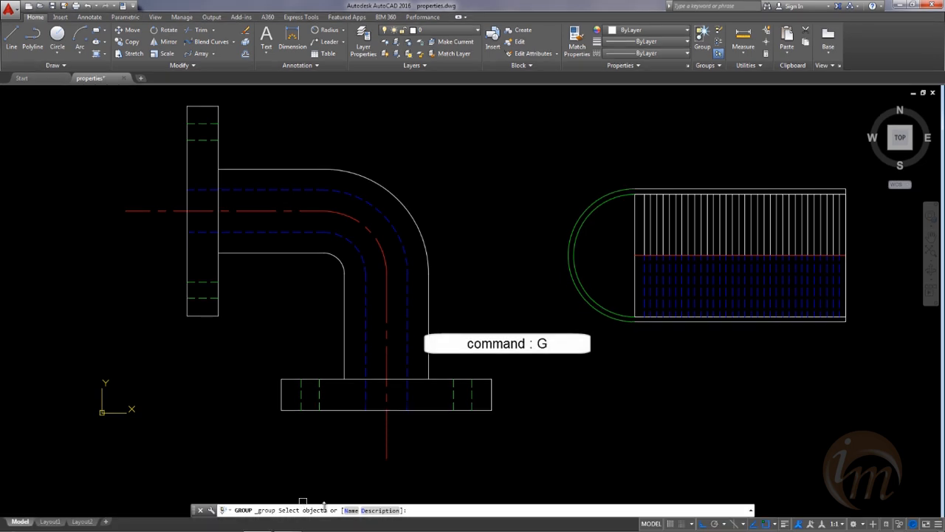
pyautogui.click(109, 104)
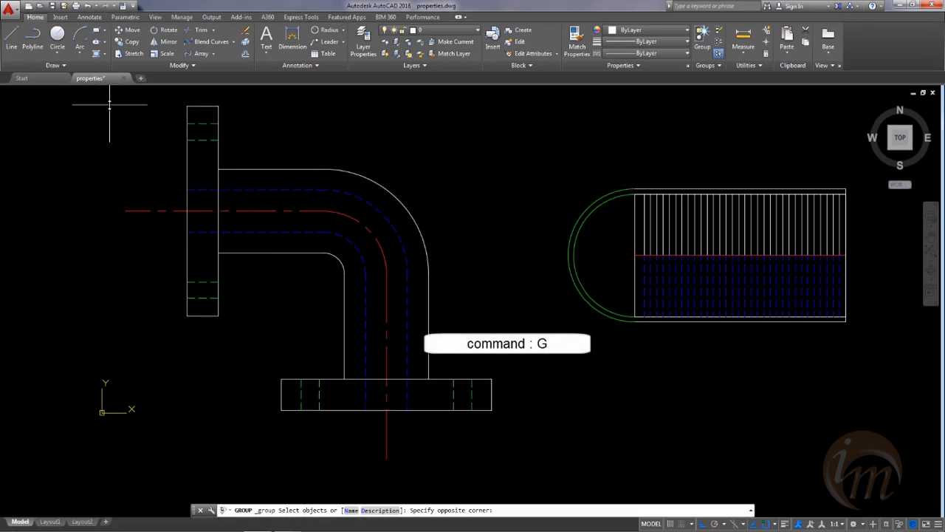
pyautogui.click(500, 473)
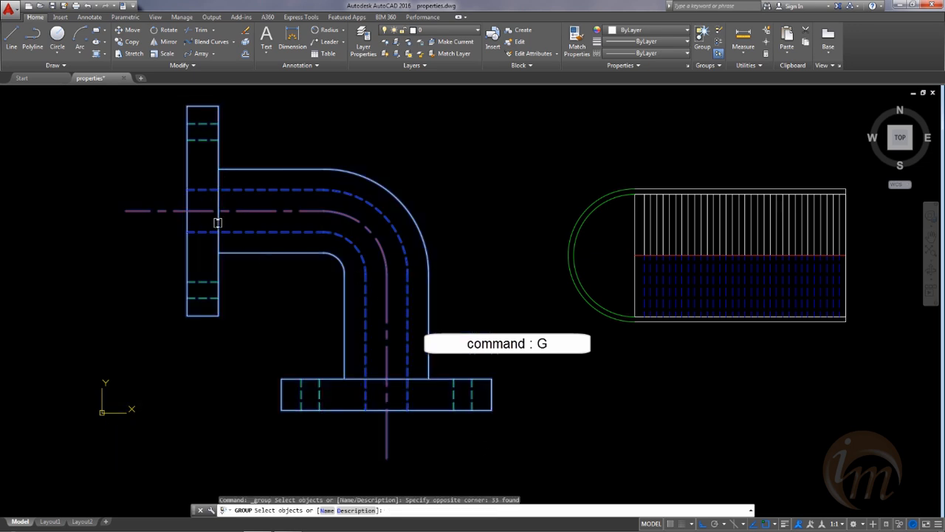
pyautogui.press('Return')
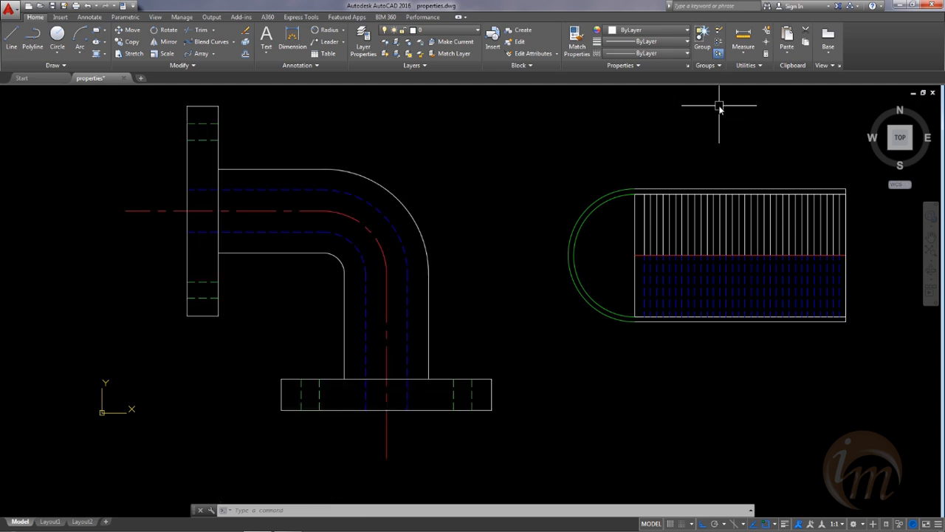
# Step: Try to group the already grouped pipe elbow under the name elbo, declining to create a duplicate group
pyautogui.click(703, 38)
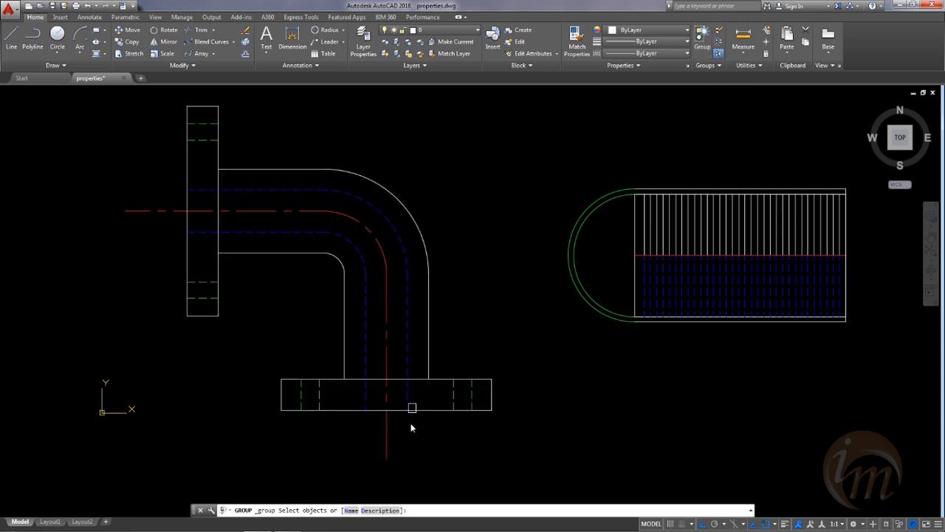
pyautogui.click(354, 411)
pyautogui.click(329, 510)
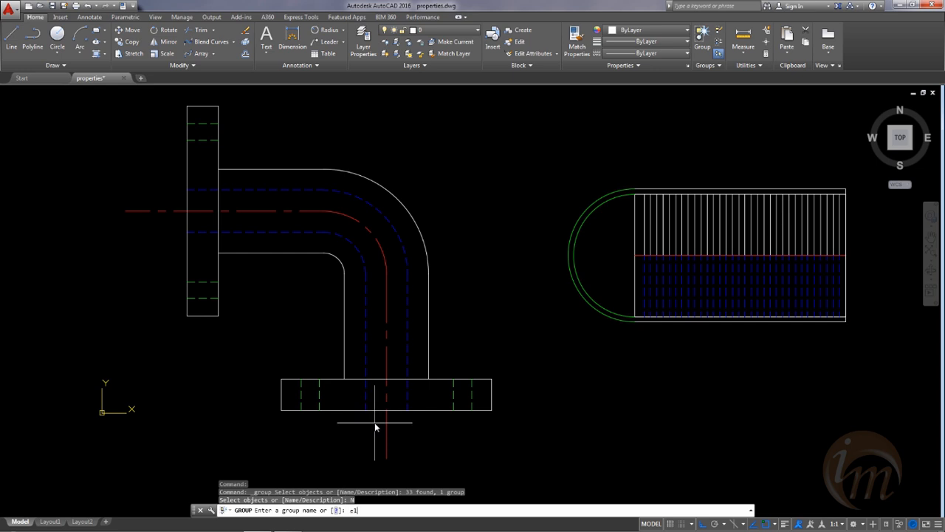
pyautogui.press('Return')
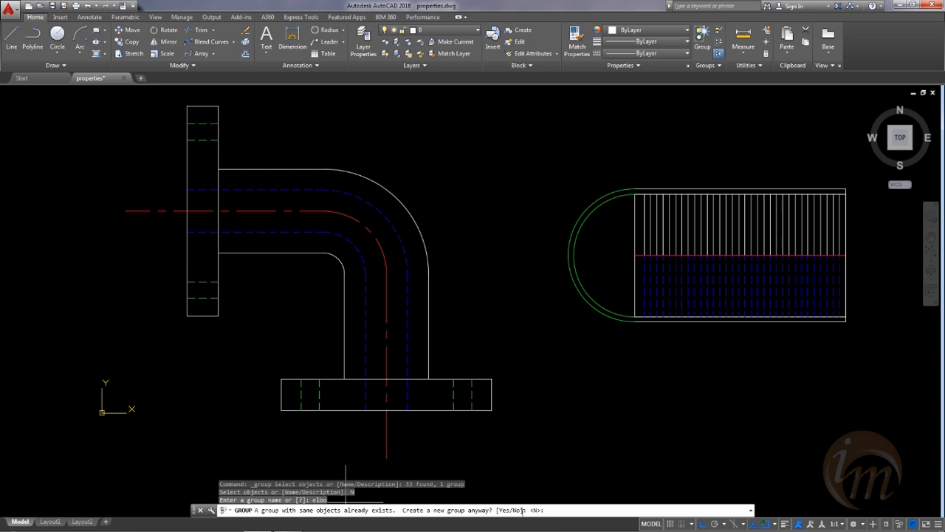
pyautogui.press('Return')
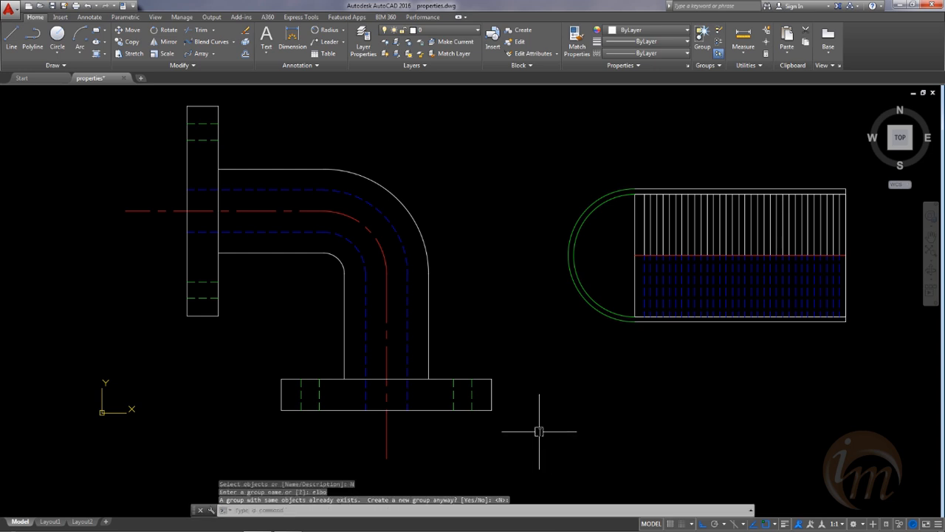
# Step: Group all objects of the round-ended shape under the name staircase
pyautogui.moveTo(381, 203); pyautogui.dragTo(396, 206, button='middle')
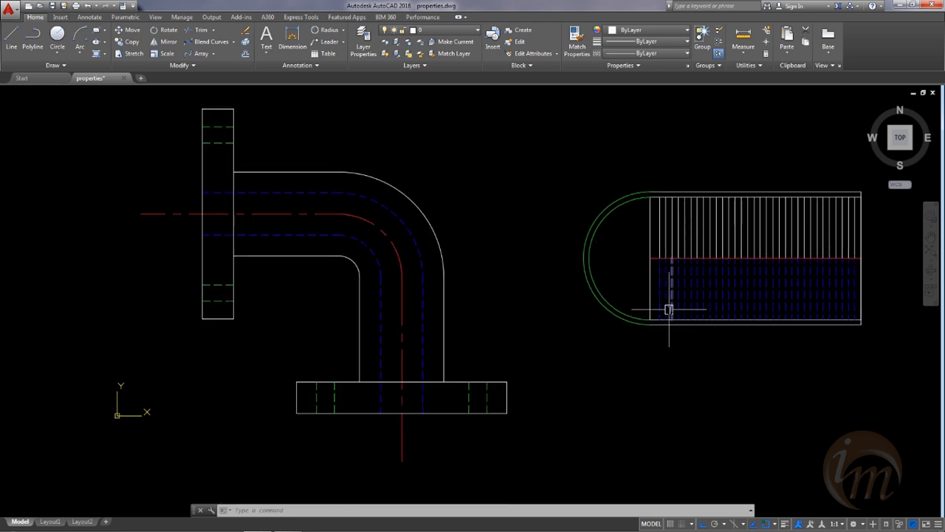
pyautogui.click(703, 37)
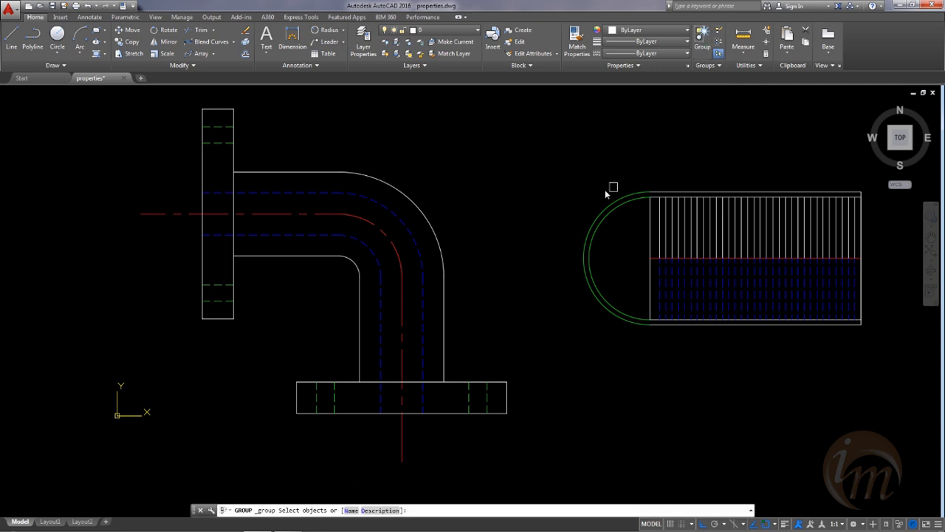
pyautogui.click(550, 178)
pyautogui.click(877, 356)
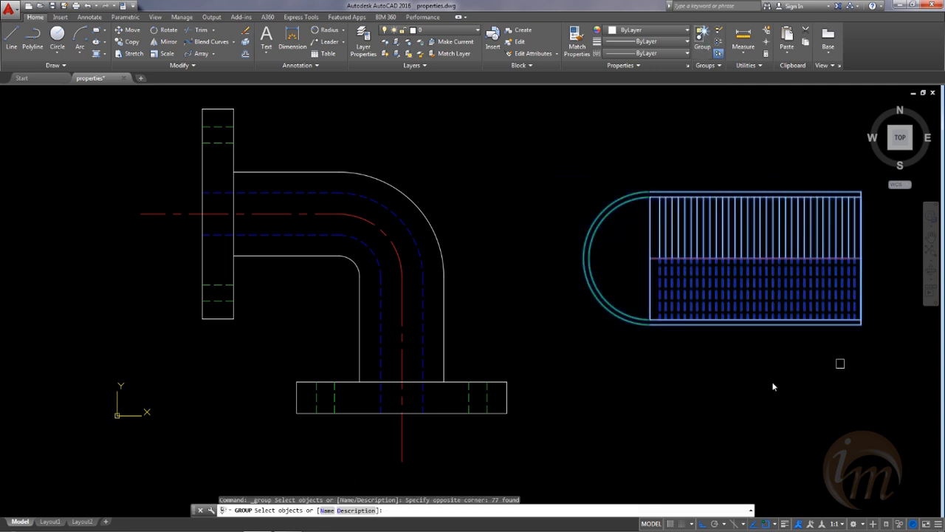
pyautogui.click(329, 510)
pyautogui.write('staircase')
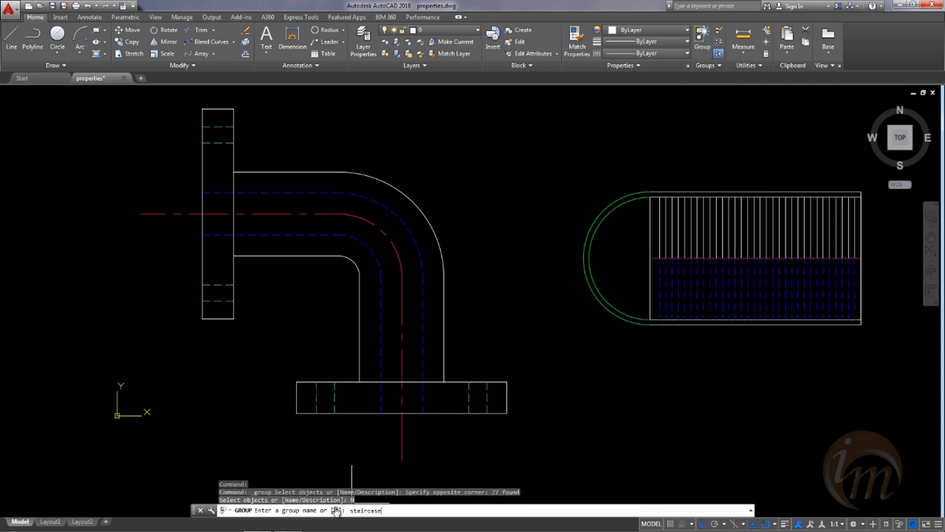
pyautogui.press('Return')
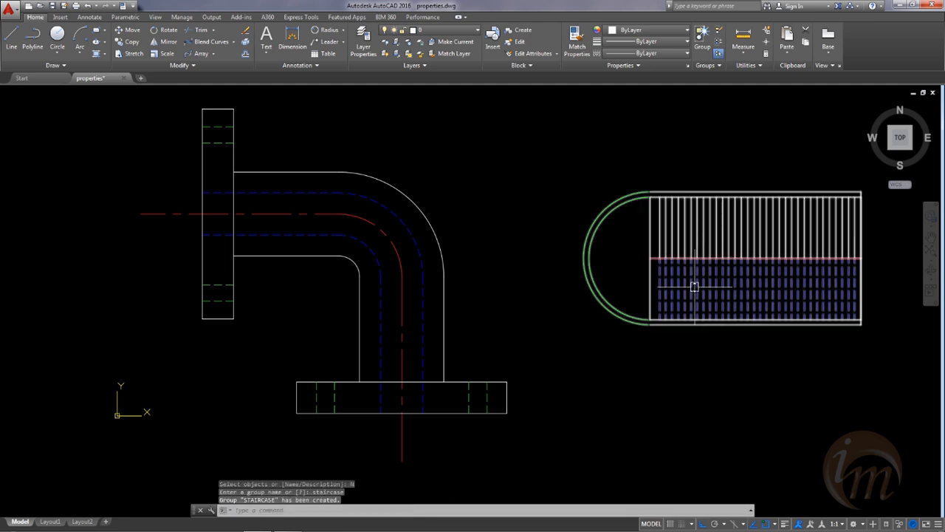
# Step: Turn group selection off and back on
pyautogui.moveTo(483, 241); pyautogui.dragTo(428, 252, button='middle')
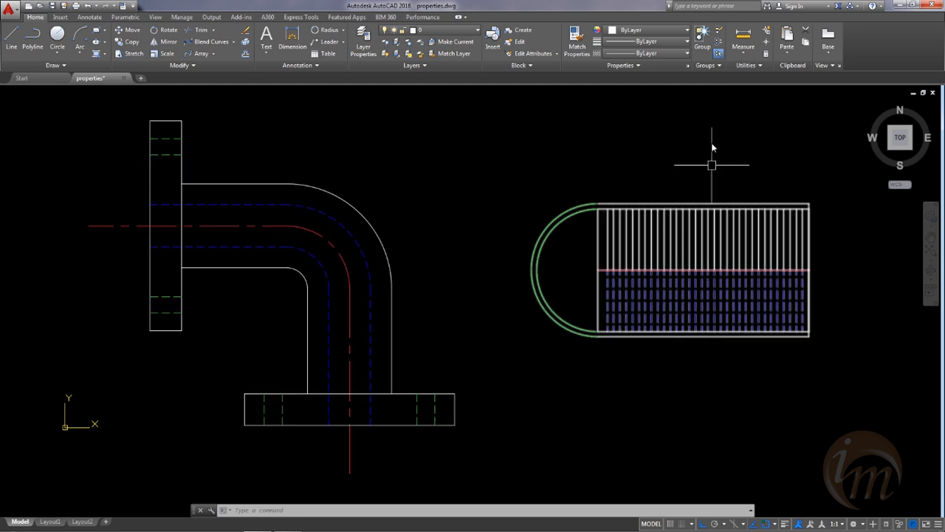
pyautogui.click(718, 55)
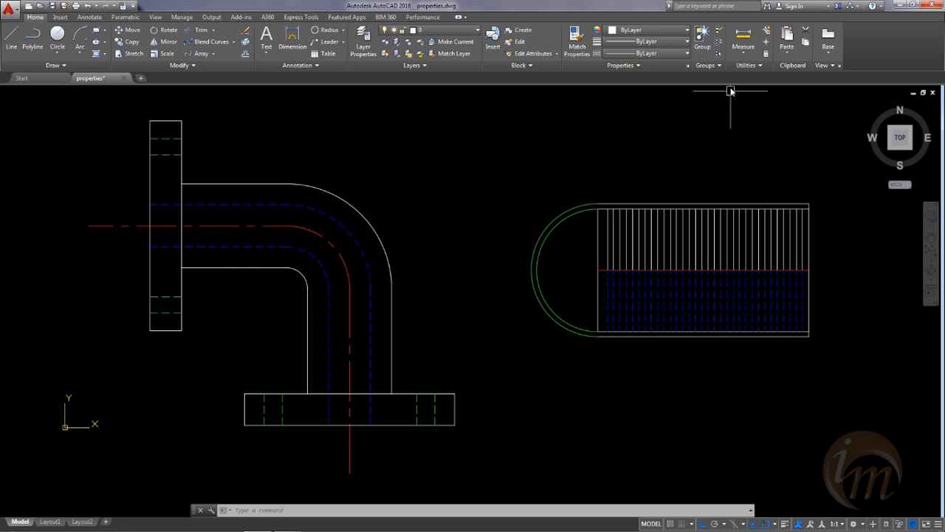
pyautogui.click(719, 56)
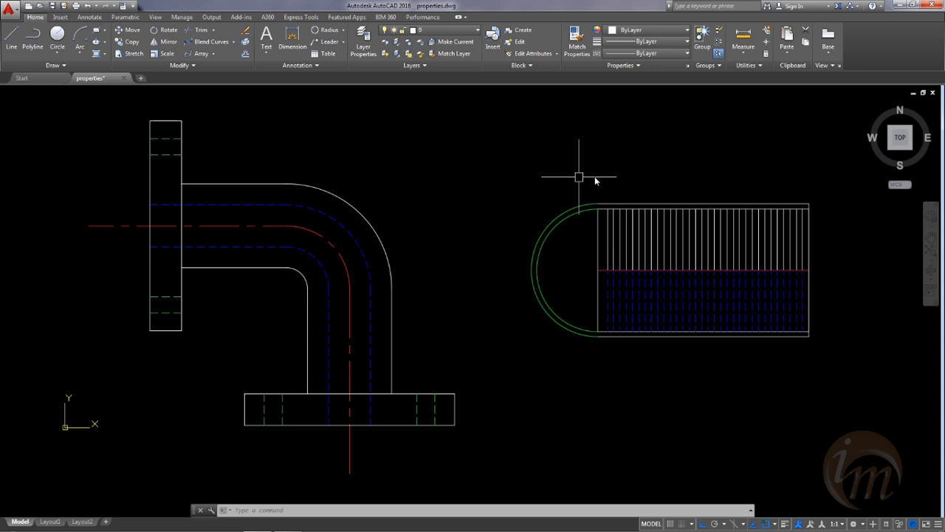
# Step: Review the named groups in the Group Manager and accept it without changing anything
pyautogui.click(720, 67)
pyautogui.click(718, 79)
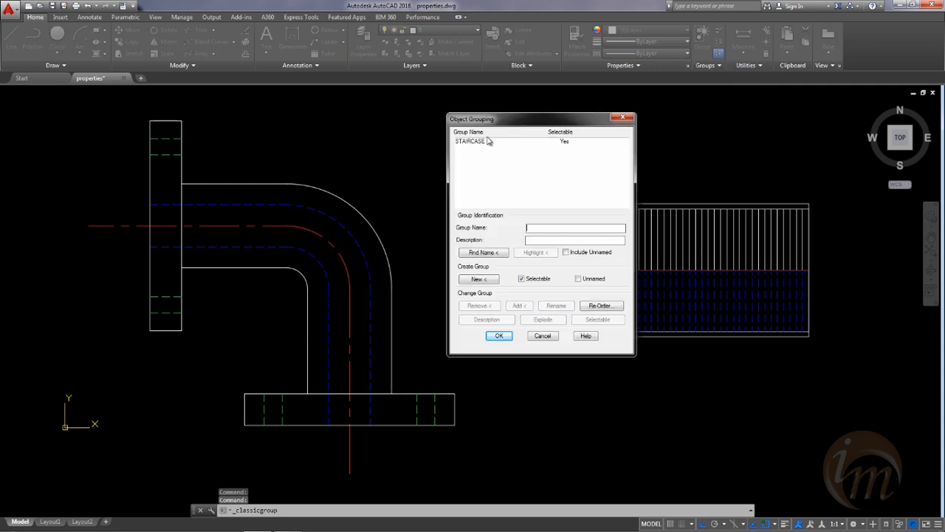
pyautogui.click(500, 335)
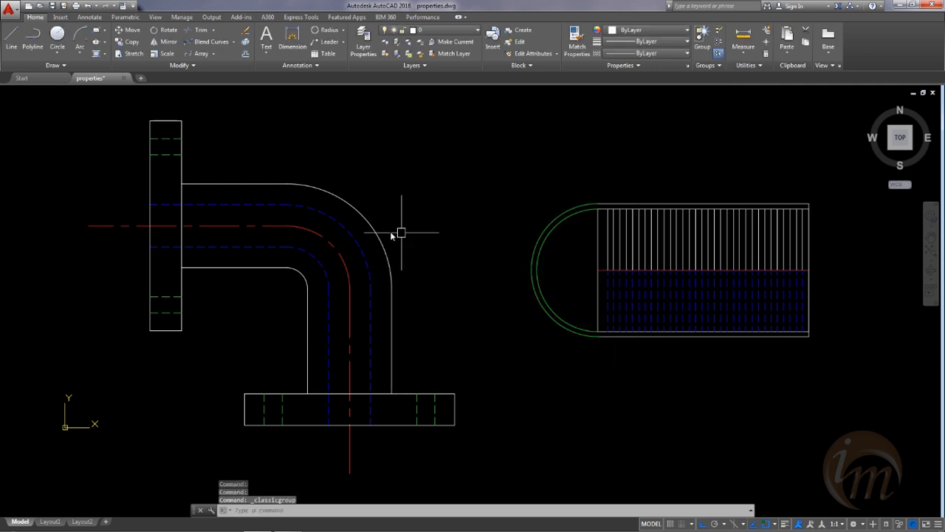
# Step: Rename the pipe elbow's unnamed group as elbo using Group Edit
pyautogui.click(720, 43)
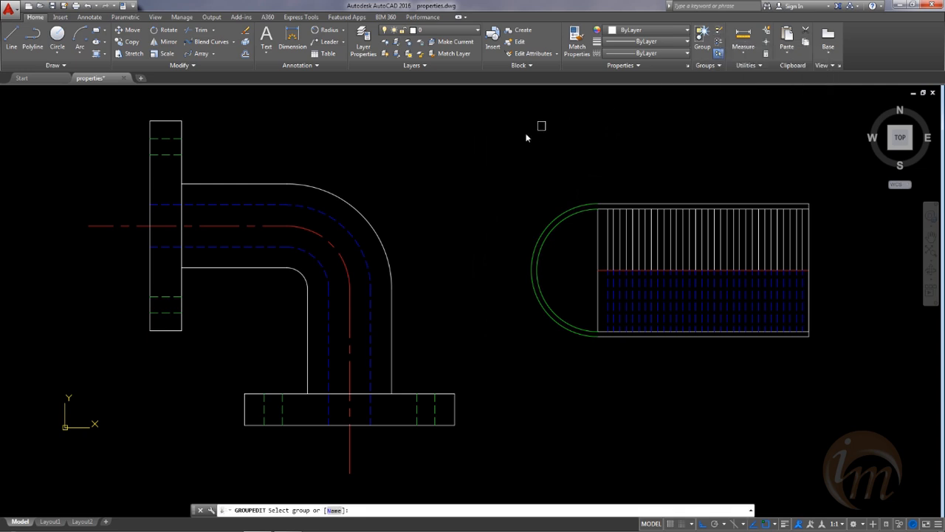
pyautogui.click(325, 215)
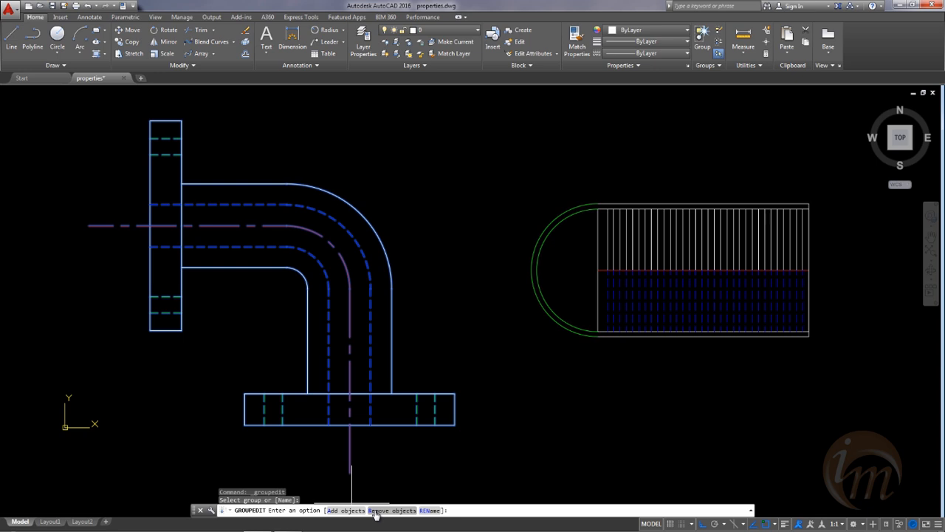
pyautogui.click(431, 510)
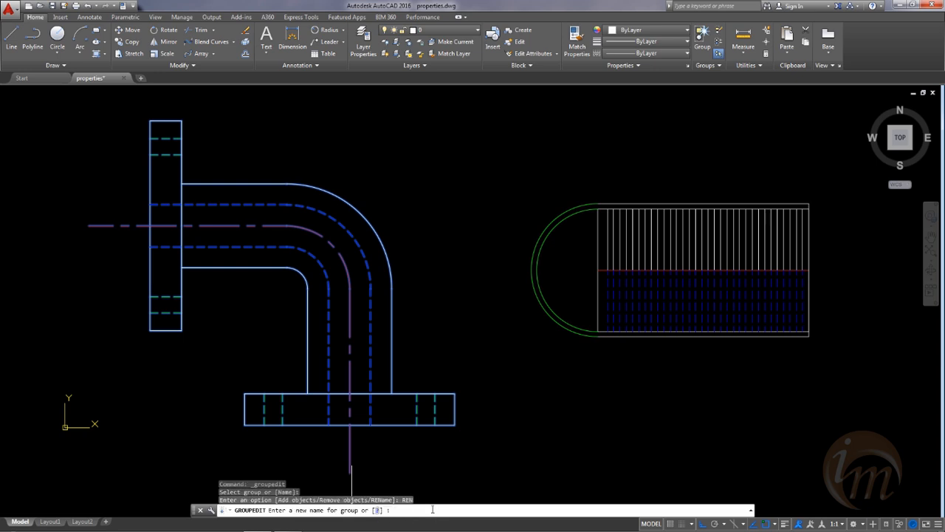
pyautogui.press('Return')
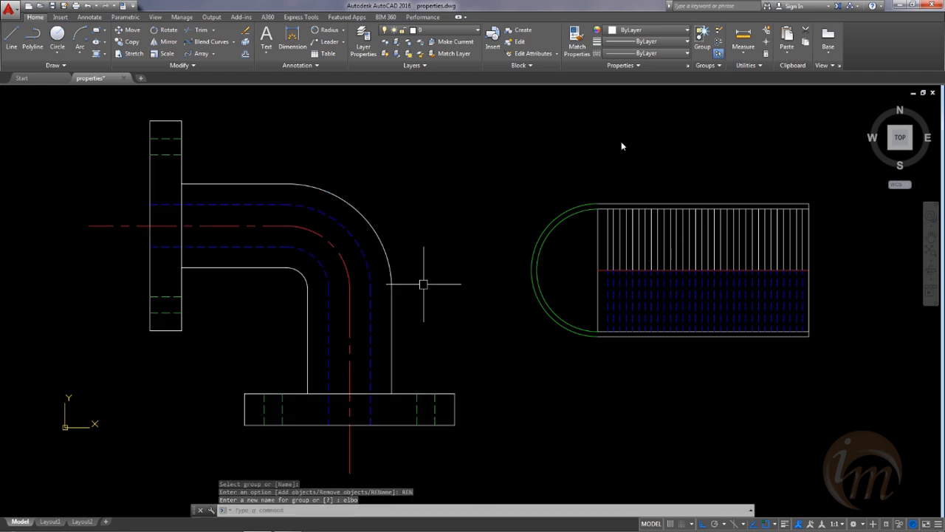
# Step: Remove the inner bend's vertical line, horizontal line and corner arc from the pipe elbow group
pyautogui.press('Return')
pyautogui.click(291, 186)
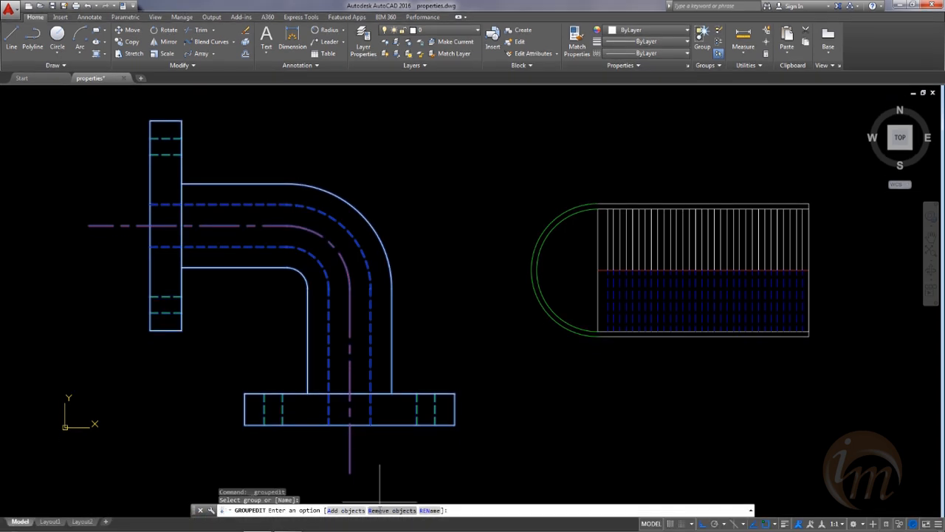
pyautogui.click(378, 527)
pyautogui.click(307, 337)
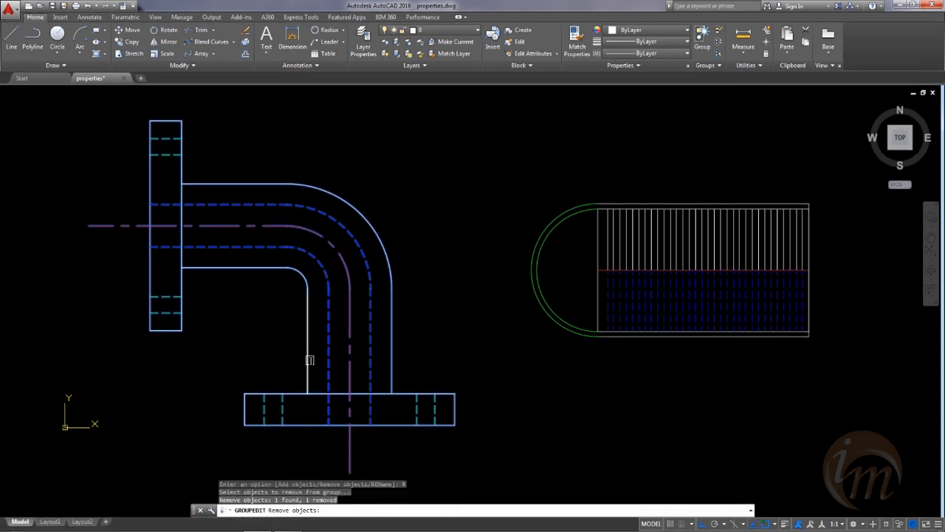
pyautogui.click(243, 267)
pyautogui.click(284, 270)
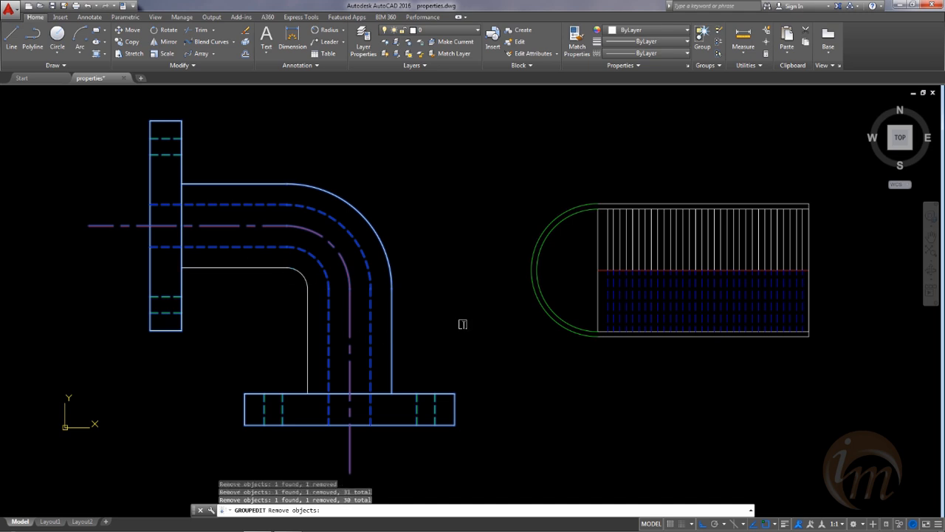
pyautogui.press('Return')
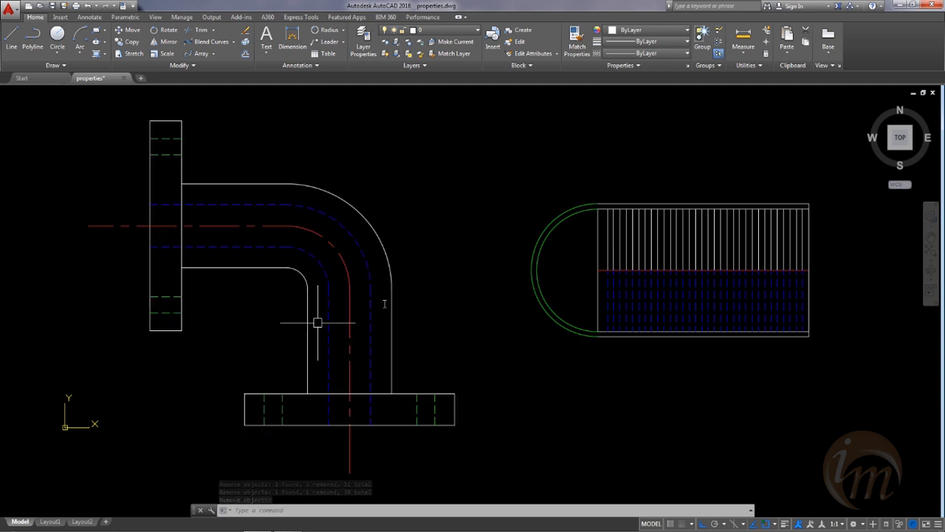
# Step: Add the inner bend's horizontal line, corner arc and vertical line back to the pipe elbow group
pyautogui.click(719, 41)
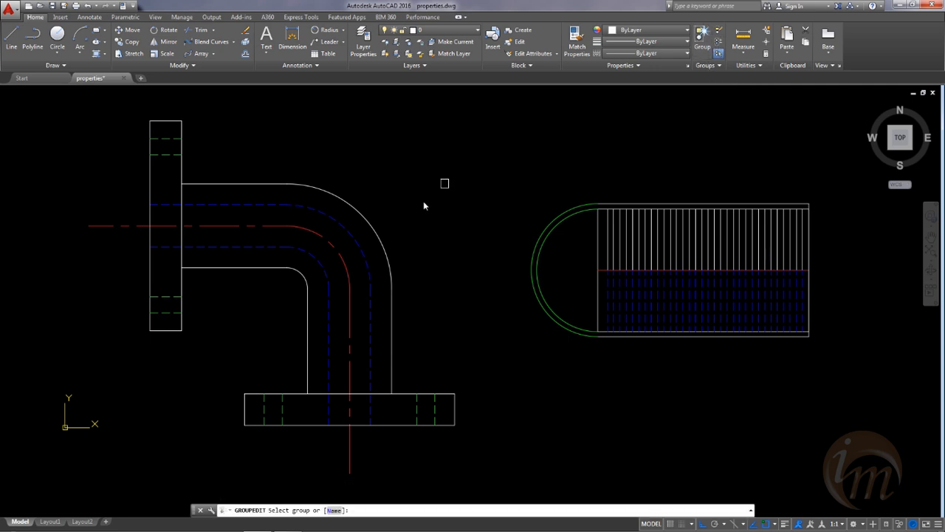
pyautogui.click(255, 271)
pyautogui.click(353, 303)
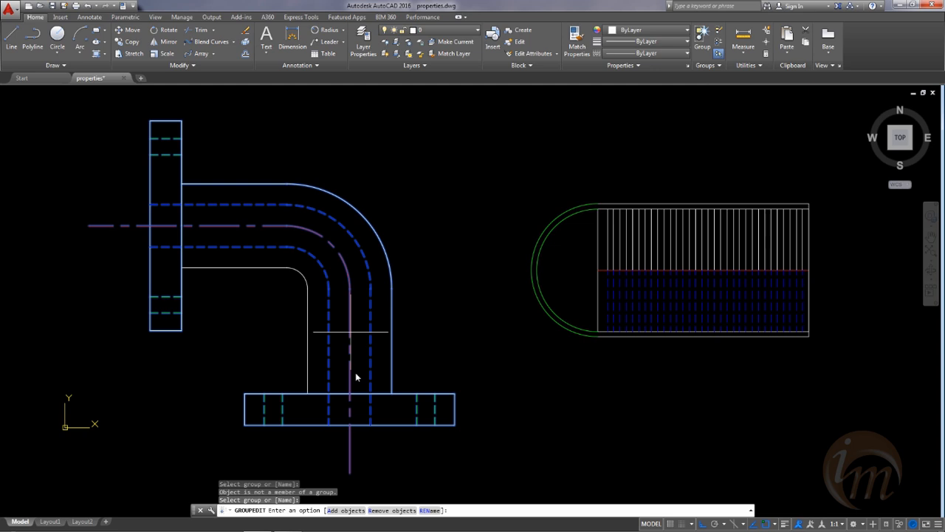
pyautogui.click(346, 511)
pyautogui.click(246, 275)
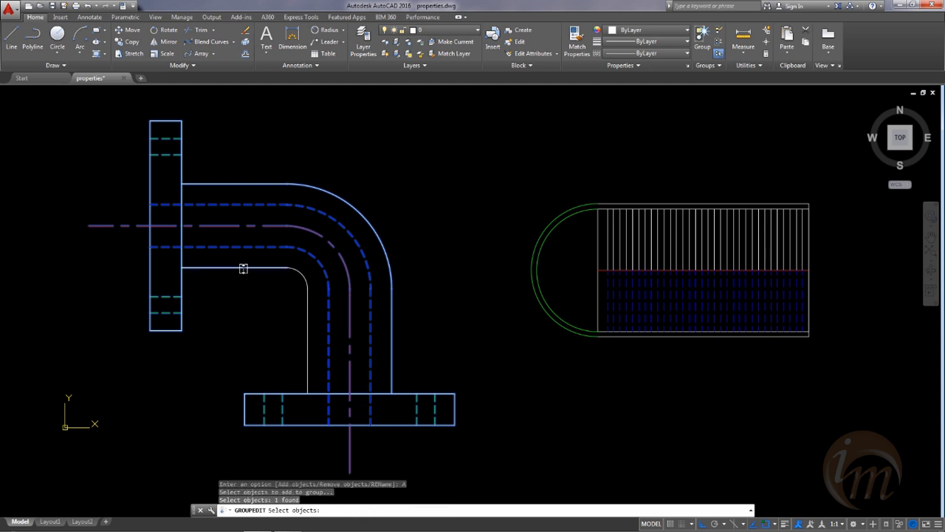
pyautogui.click(302, 272)
pyautogui.click(304, 308)
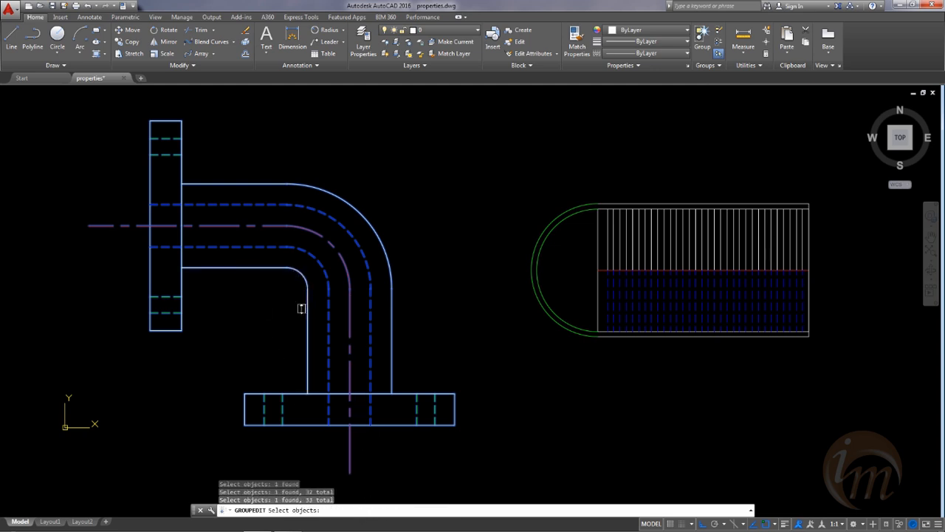
pyautogui.press('Return')
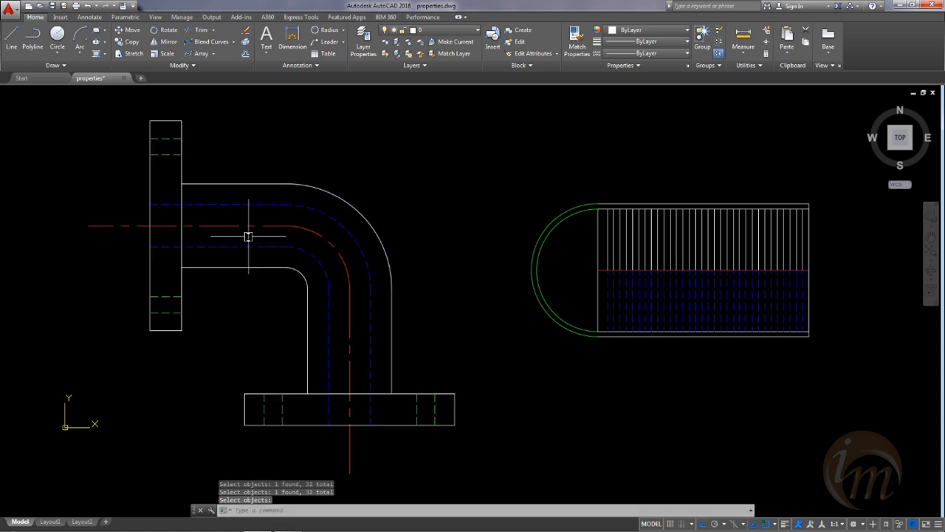
# Step: Examine the ELBO and STAIRCASE entries and the available group options in the Group Manager
pyautogui.moveTo(356, 263)
pyautogui.mouseDown(button='middle')
pyautogui.moveTo(344, 295)
pyautogui.moveTo(353, 300)
pyautogui.mouseUp(button='middle')
pyautogui.click(707, 65)
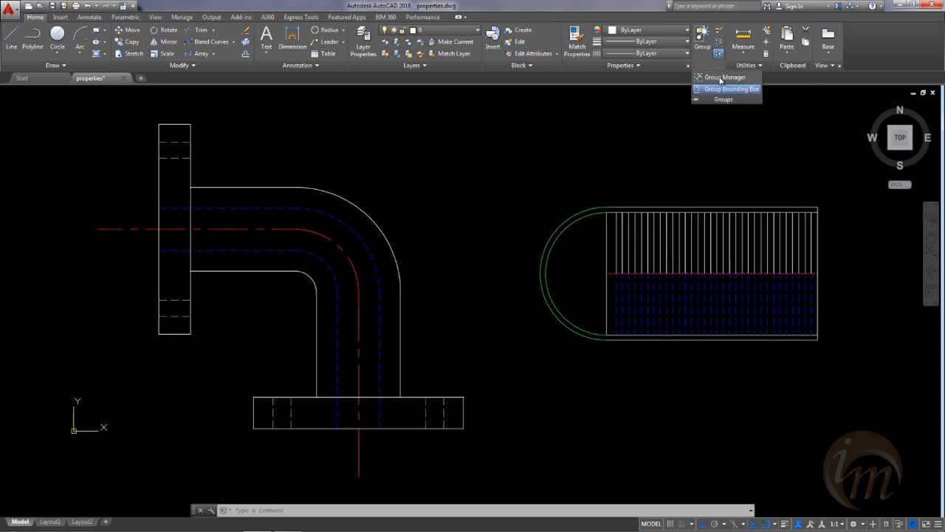
pyautogui.click(720, 78)
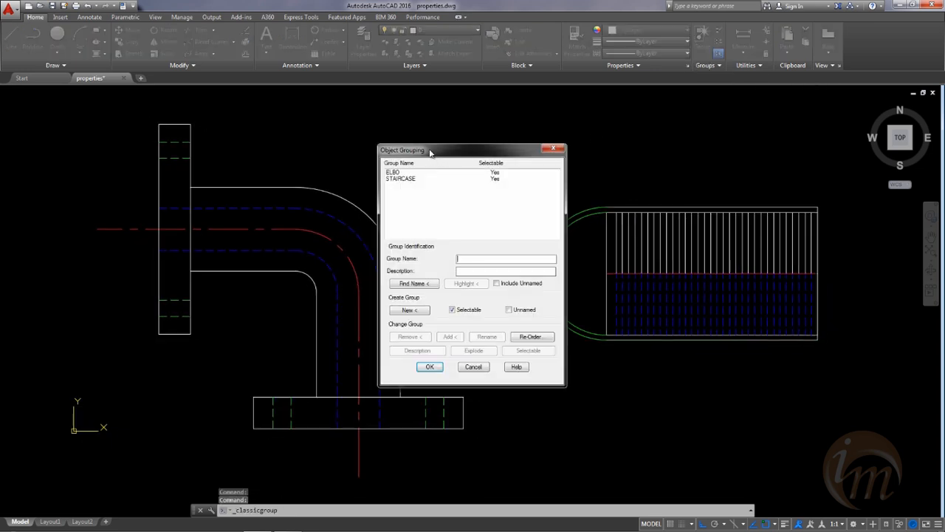
pyautogui.moveTo(430, 152); pyautogui.dragTo(505, 133)
pyautogui.click(466, 155)
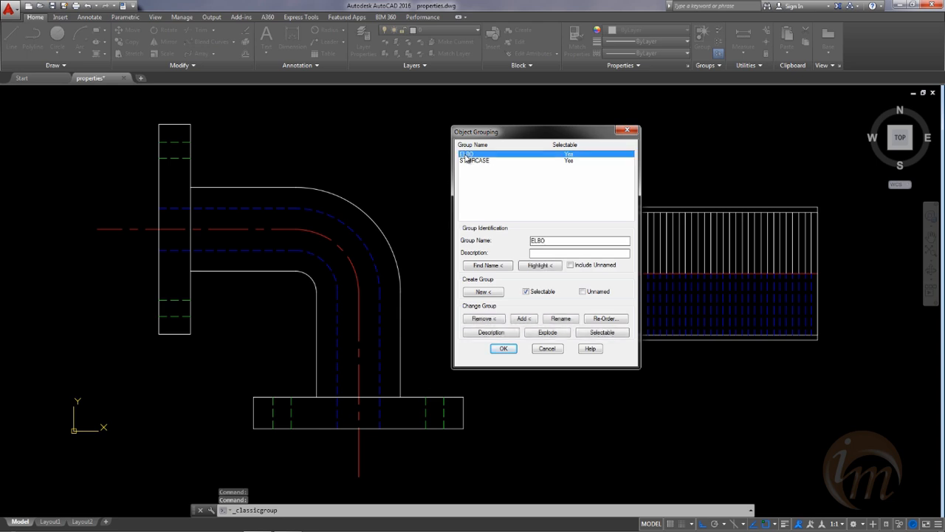
pyautogui.click(465, 161)
pyautogui.click(466, 155)
pyautogui.click(466, 161)
pyautogui.click(466, 154)
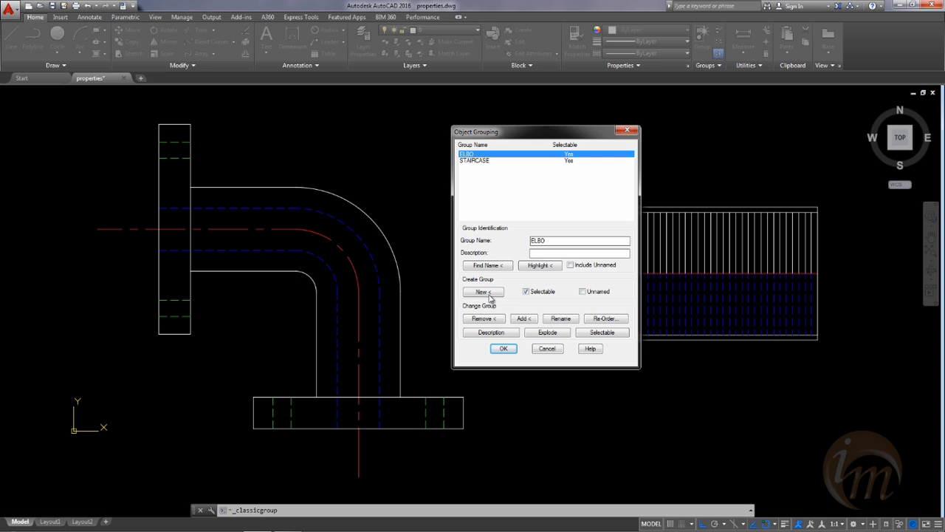
# Step: Remove the upper outer edge line from the STAIRCASE group and accept the group changes
pyautogui.click(482, 161)
pyautogui.click(484, 319)
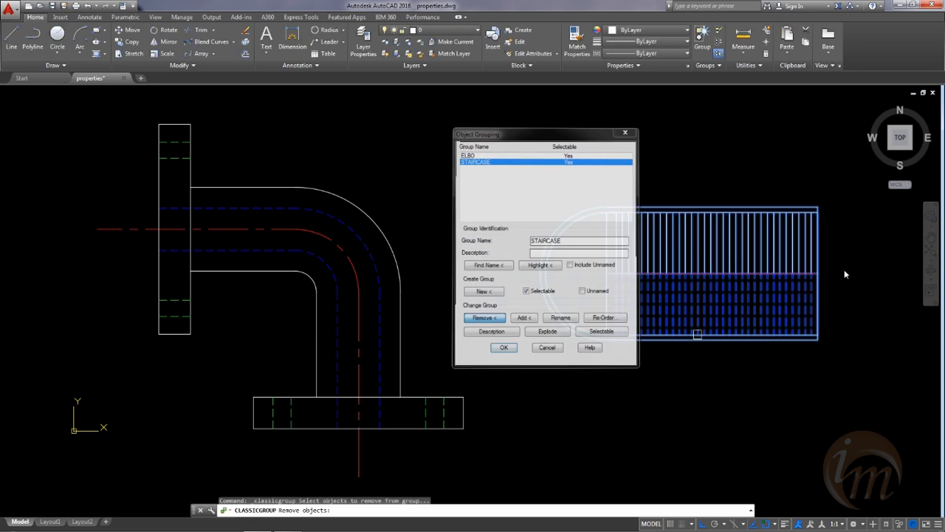
pyautogui.click(758, 209)
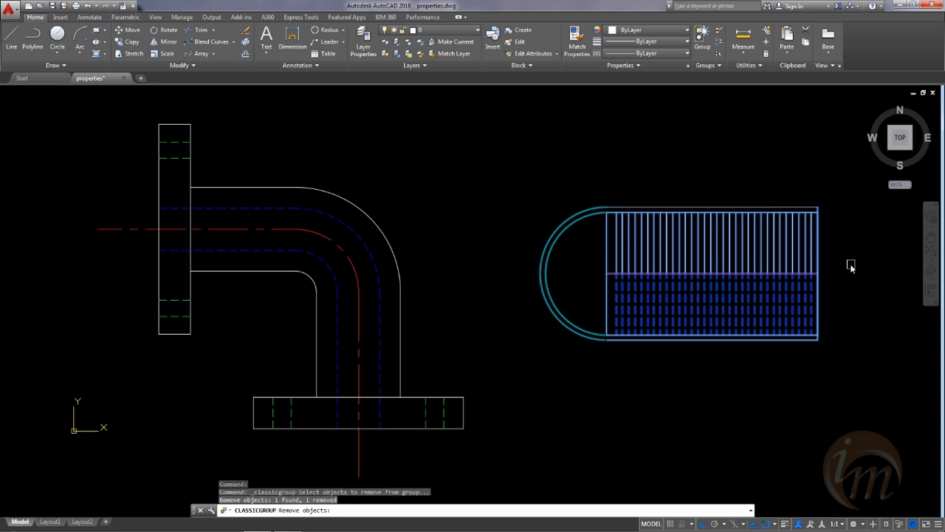
pyautogui.press('Return')
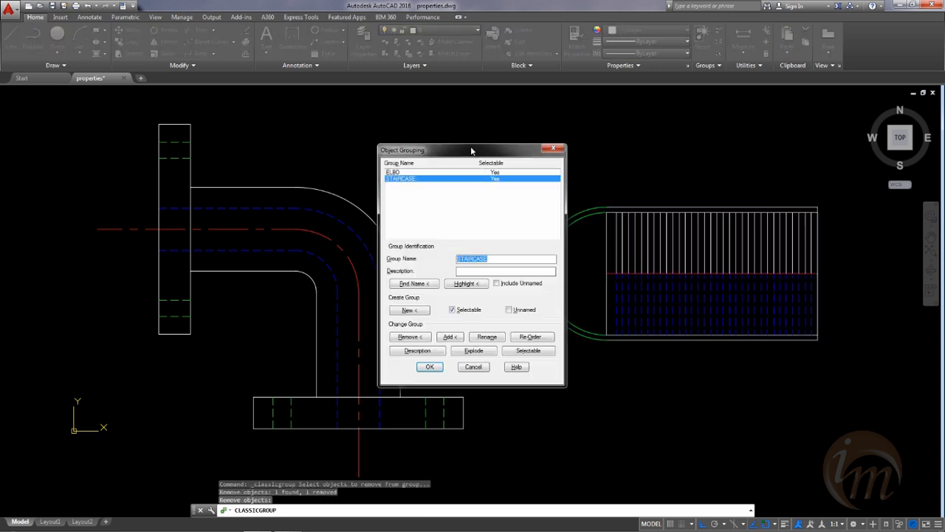
pyautogui.moveTo(471, 152); pyautogui.dragTo(383, 158)
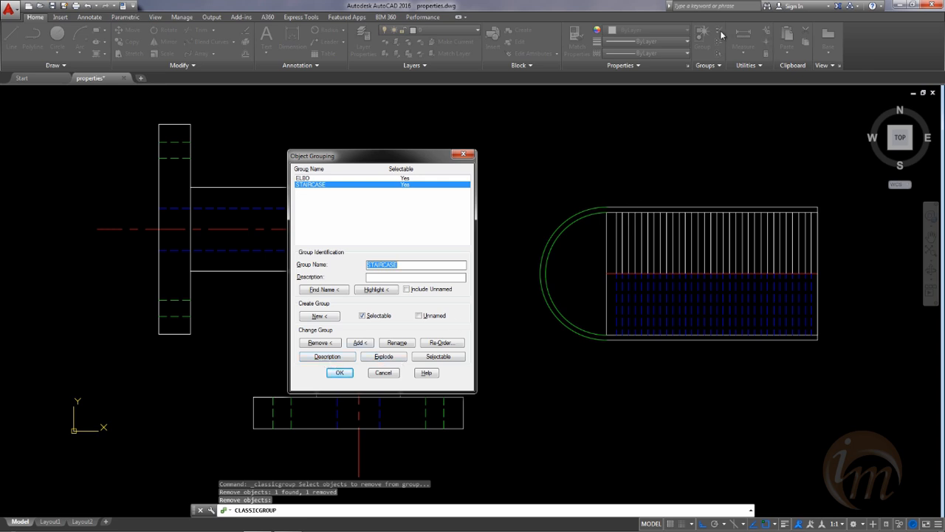
pyautogui.moveTo(434, 154); pyautogui.dragTo(448, 113)
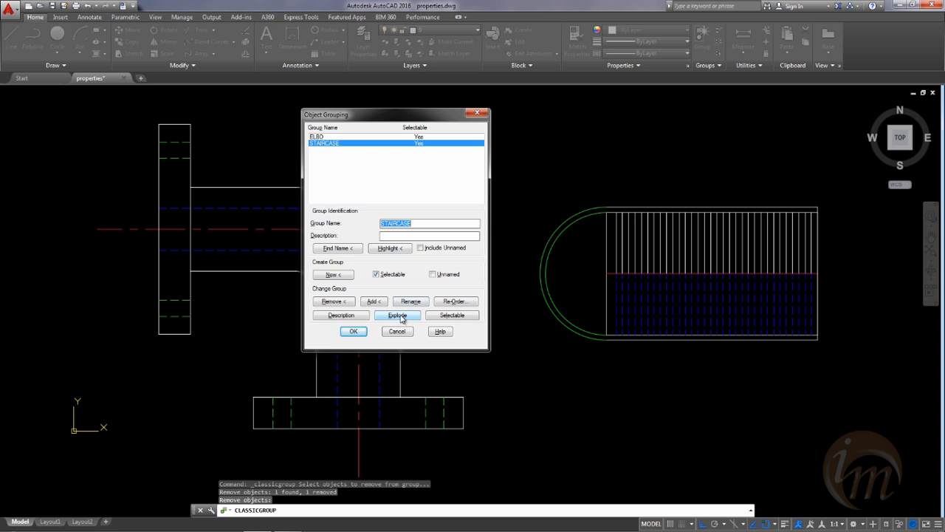
pyautogui.click(355, 331)
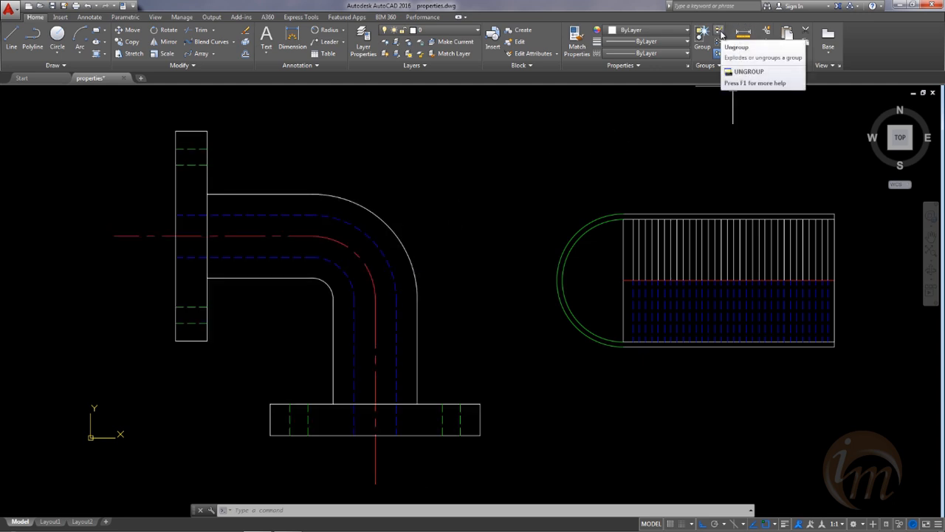
# Step: Ungroup the flanged pipe elbow so its lines and arcs are separate objects
pyautogui.click(363, 201)
pyautogui.click(713, 46)
pyautogui.moveTo(472, 236); pyautogui.dragTo(488, 203, button='middle')
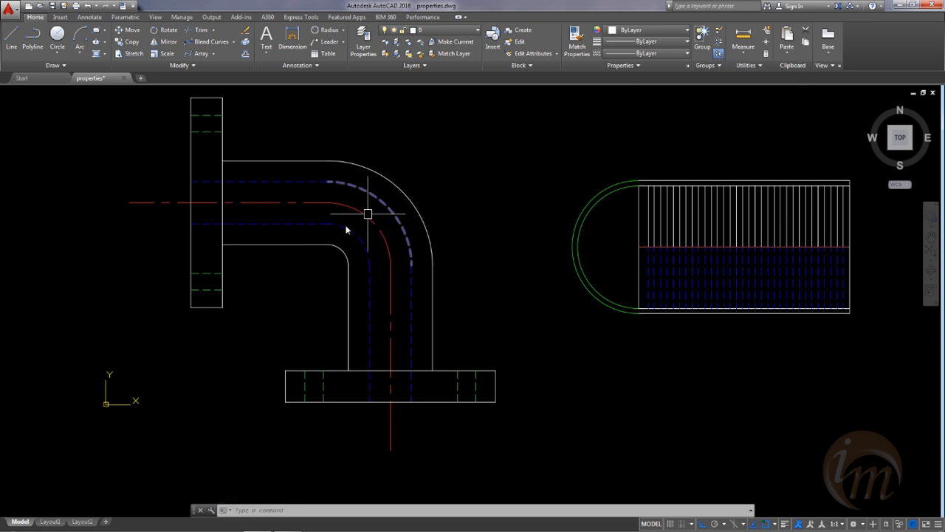
pyautogui.moveTo(396, 282); pyautogui.dragTo(373, 287, button='middle')
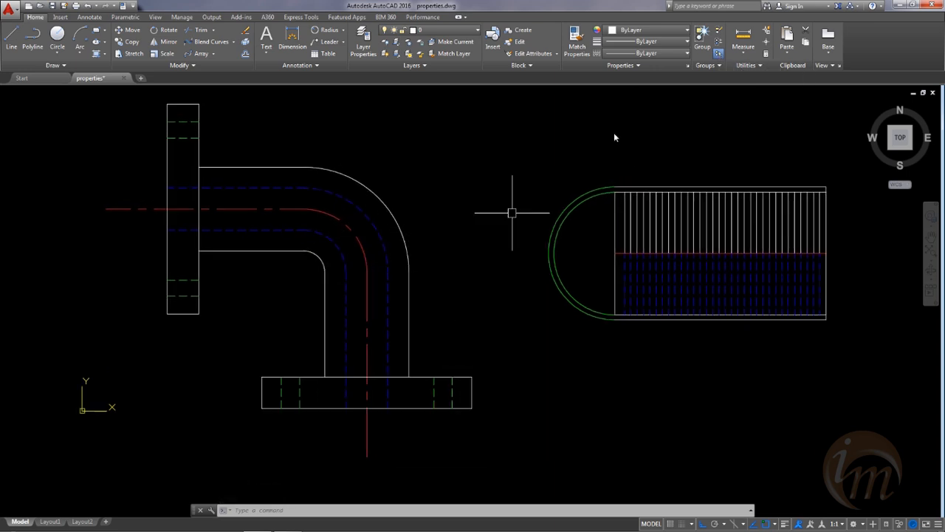
# Step: Start a new group with the name elbo in the Group Manager
pyautogui.click(710, 65)
pyautogui.click(716, 77)
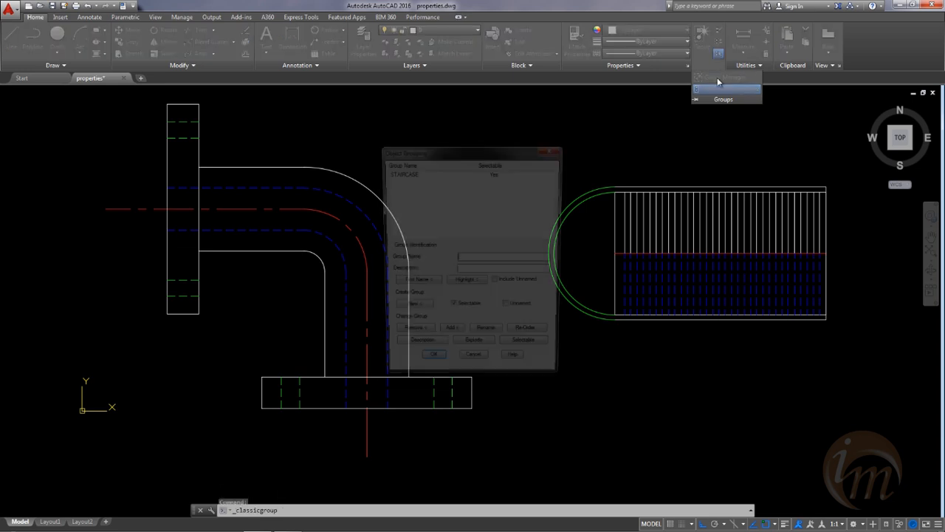
pyautogui.moveTo(425, 155); pyautogui.dragTo(470, 147)
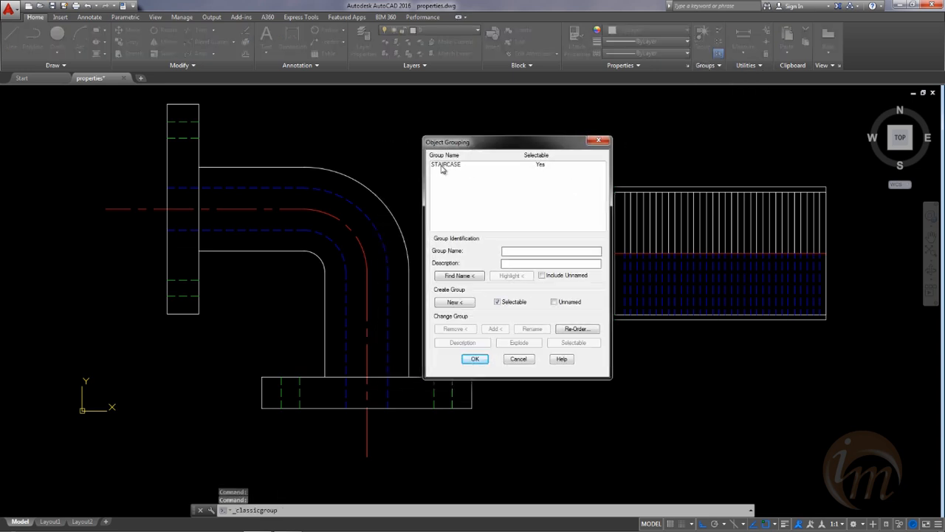
pyautogui.click(438, 165)
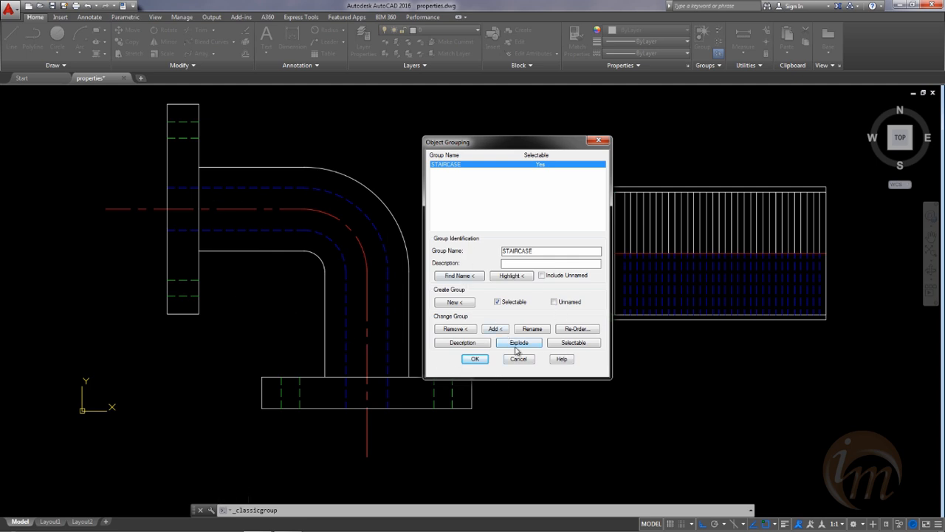
pyautogui.click(453, 302)
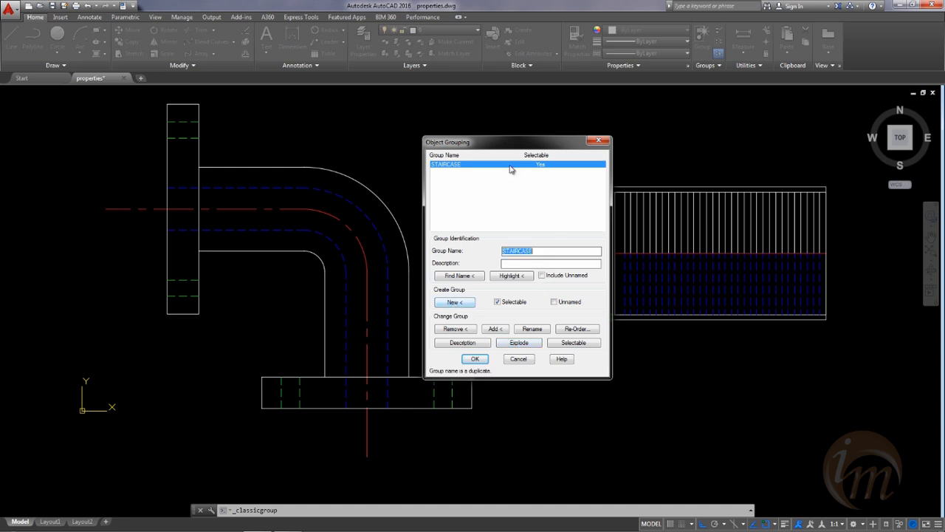
pyautogui.moveTo(499, 147); pyautogui.dragTo(501, 114)
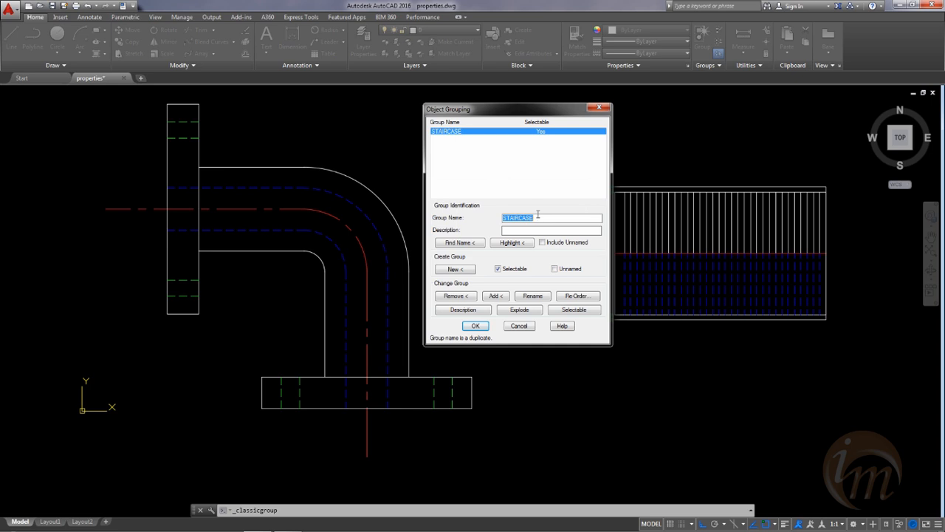
pyautogui.write('elbo')
pyautogui.click(452, 269)
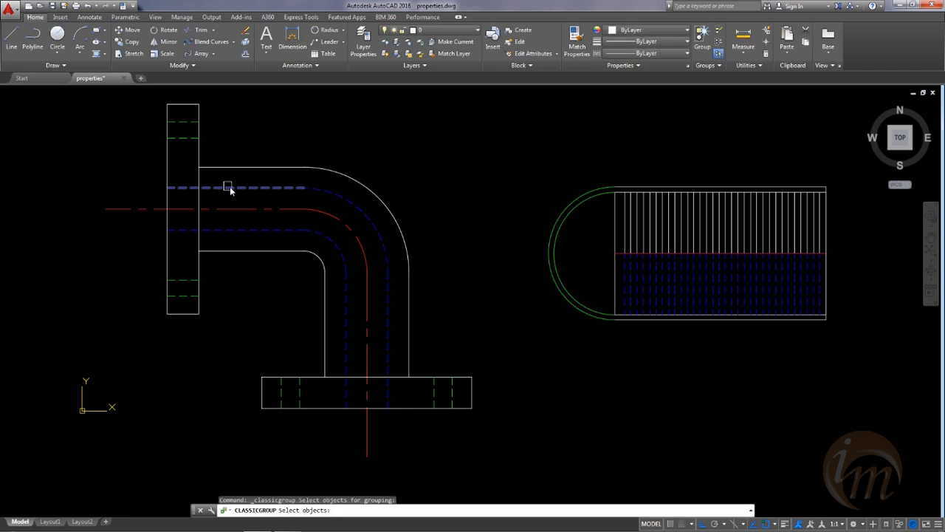
# Step: Include all lines and arcs of the flanged pipe elbow in the new group and accept the group changes
pyautogui.click(480, 449)
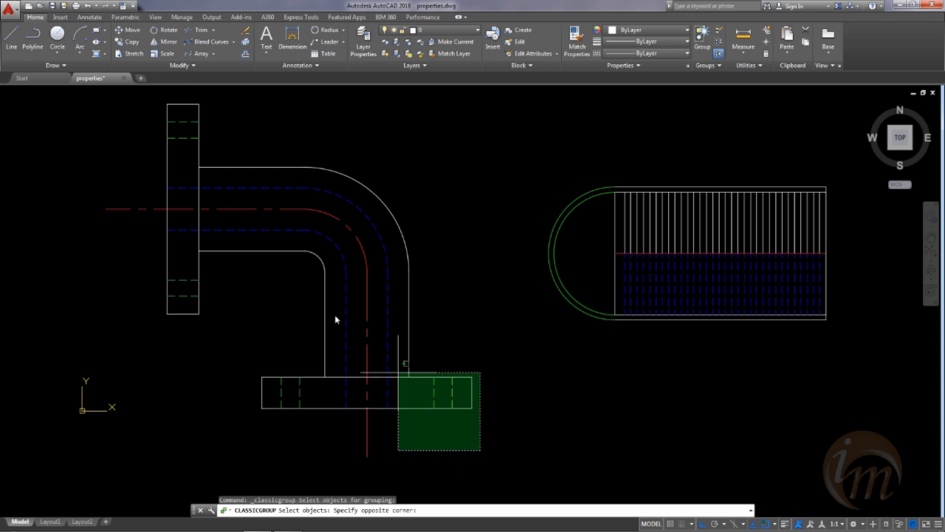
pyautogui.click(99, 96)
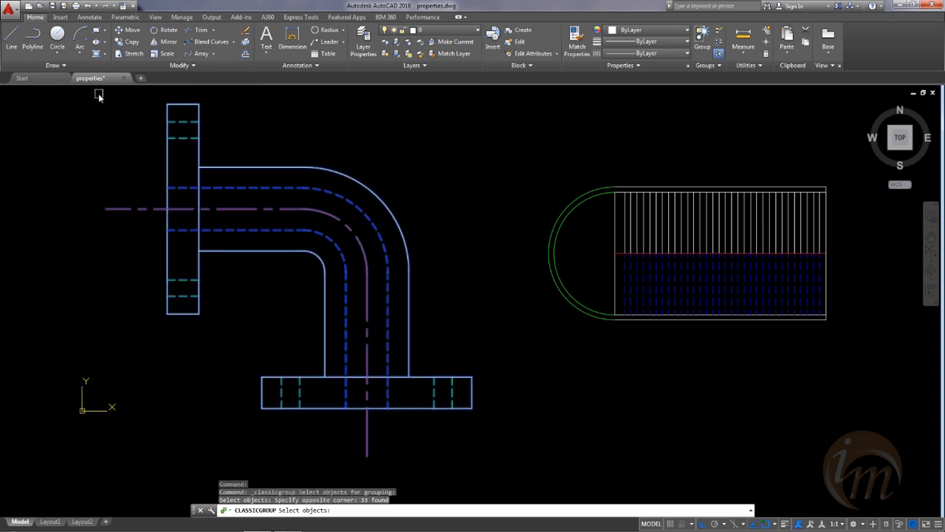
pyautogui.press('Return')
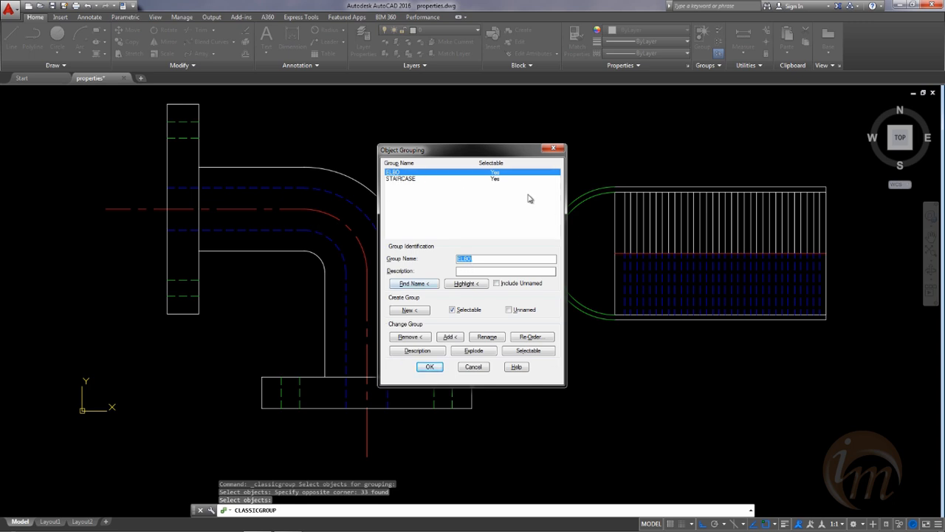
pyautogui.click(429, 367)
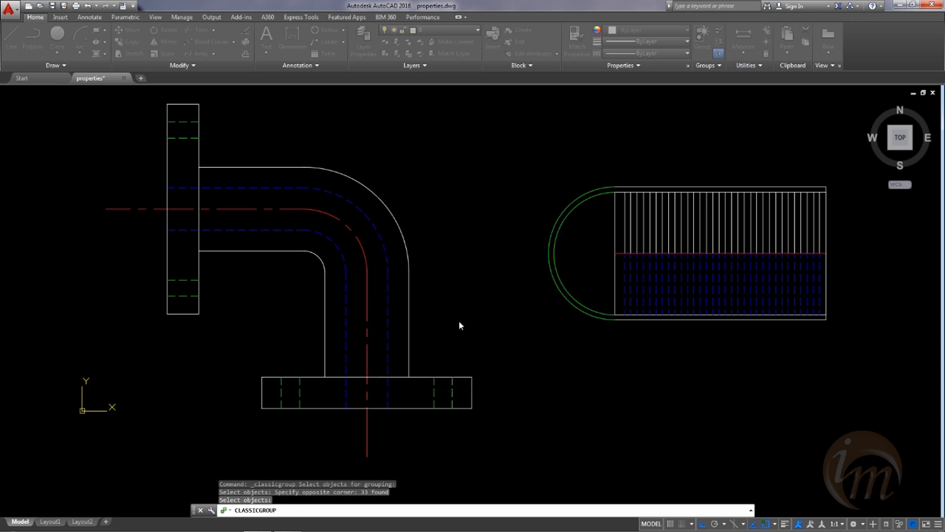
# Step: Select the pipe elbow group and turn off the group bounding box display
pyautogui.click(713, 67)
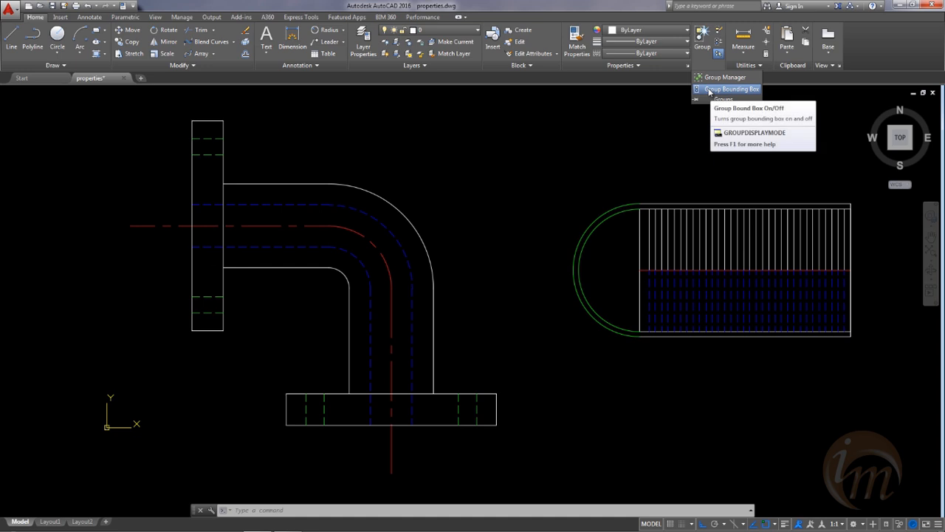
pyautogui.click(320, 180)
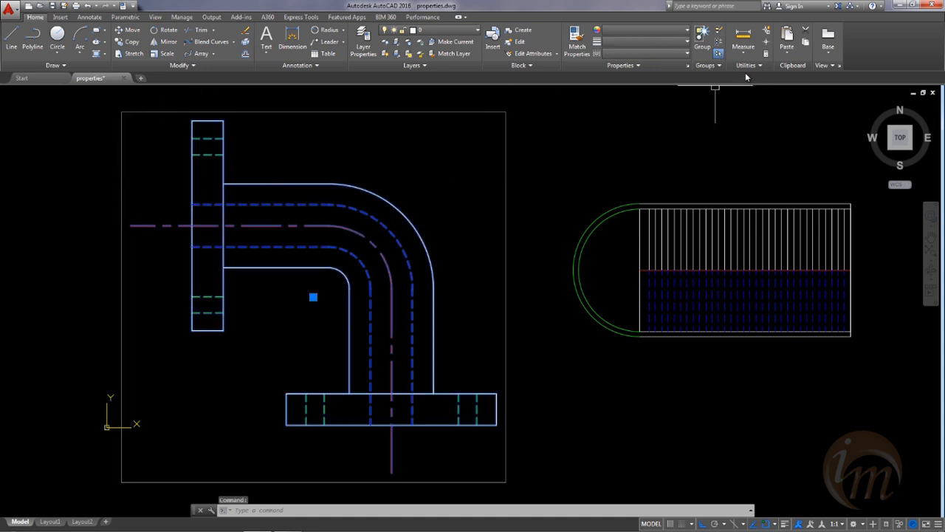
pyautogui.click(717, 66)
pyautogui.click(717, 90)
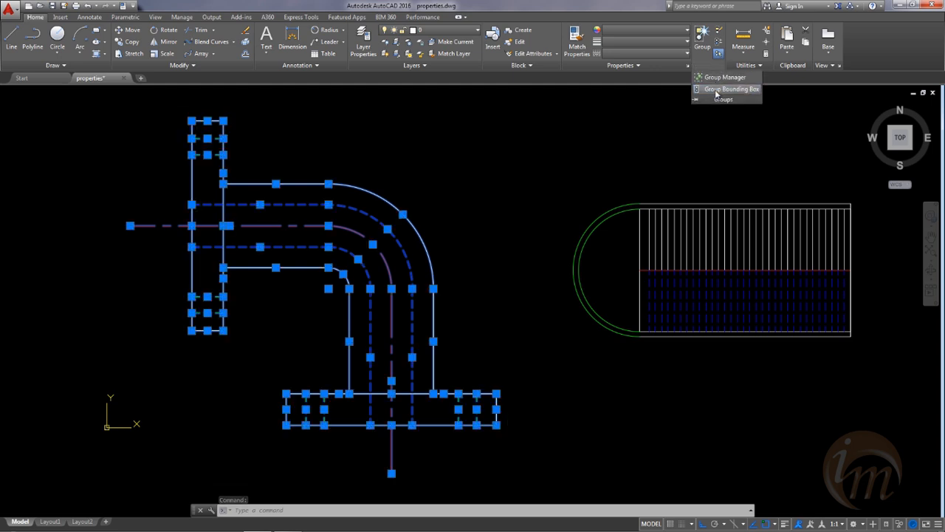
pyautogui.scroll(2, 362, 246)
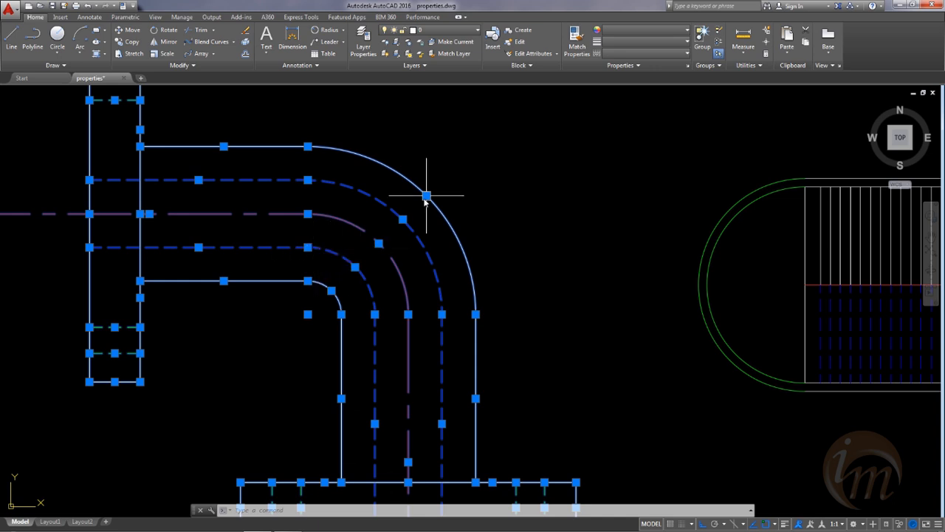
# Step: Turn the group bounding box display back on for the selected pipe elbow group
pyautogui.click(706, 65)
pyautogui.click(713, 90)
pyautogui.scroll(-3, 473, 211)
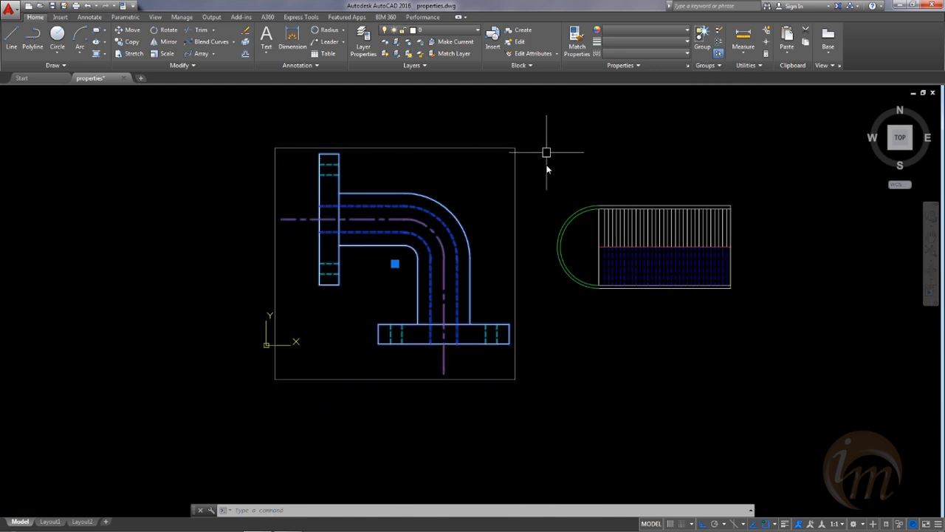
pyautogui.moveTo(665, 274); pyautogui.dragTo(603, 301, button='middle')
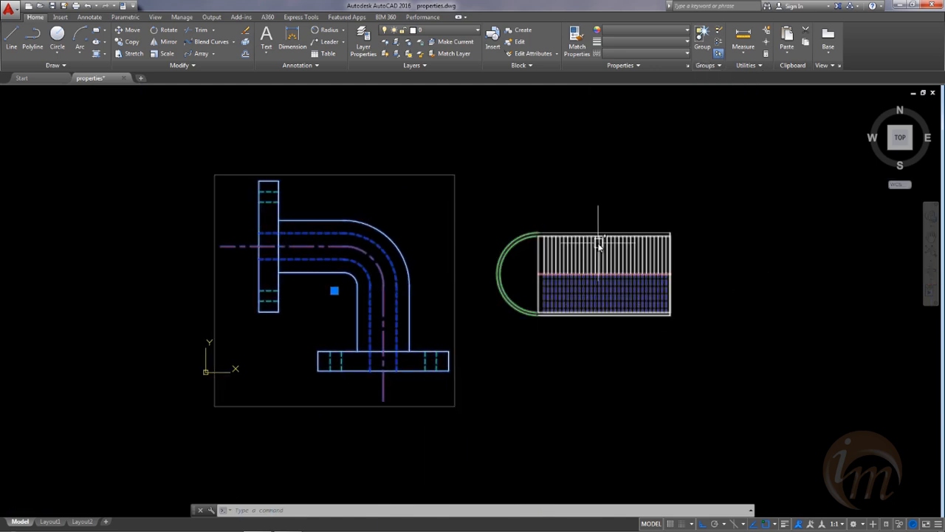
# Step: Add the staircase group to the selection and move only the pipe elbow group upward by its single group grip
pyautogui.click(599, 245)
pyautogui.scroll(3, 508, 255)
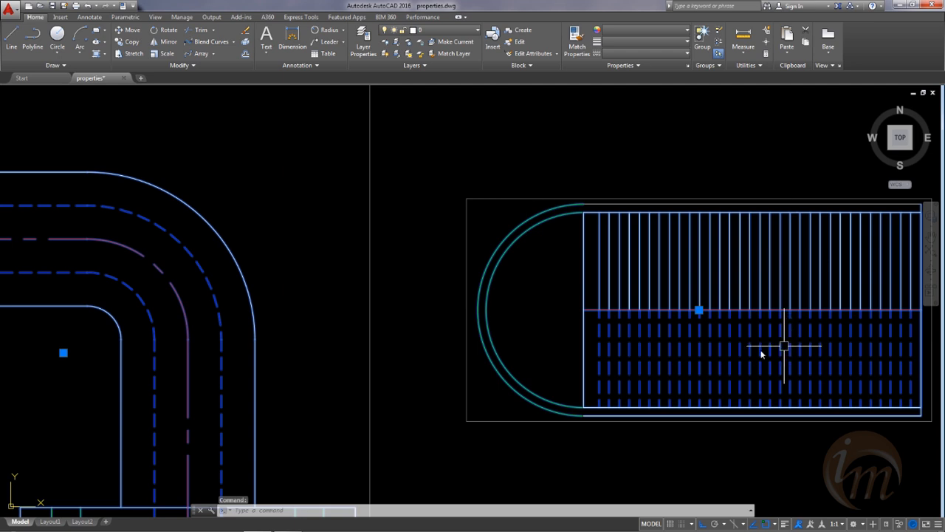
pyautogui.scroll(-2, 563, 350)
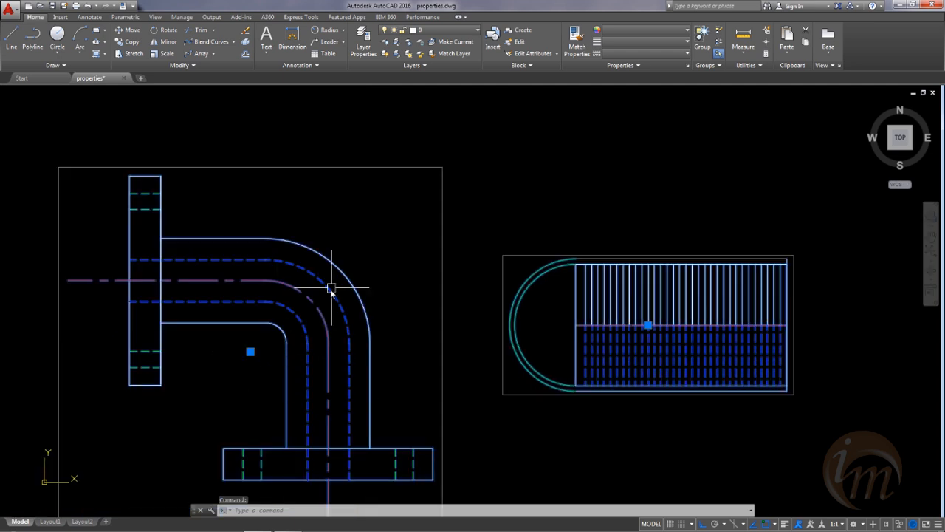
pyautogui.click(250, 352)
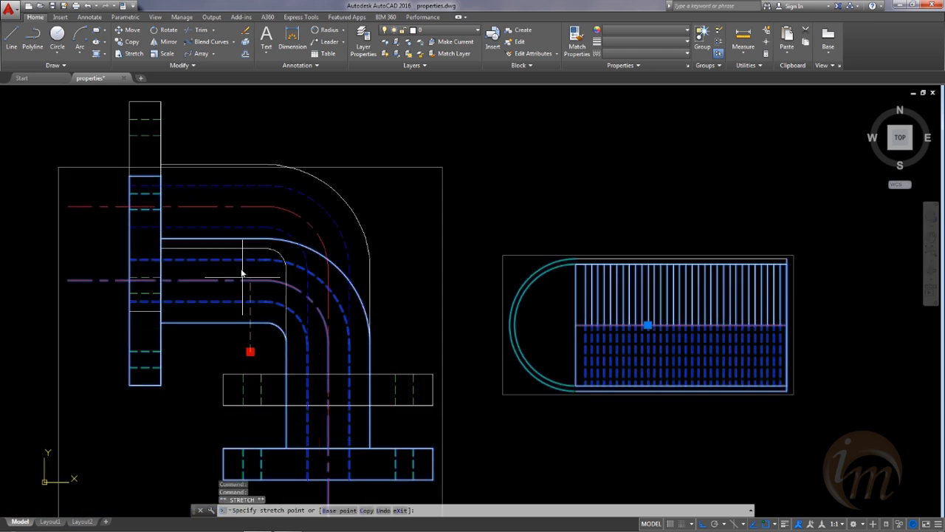
pyautogui.click(240, 258)
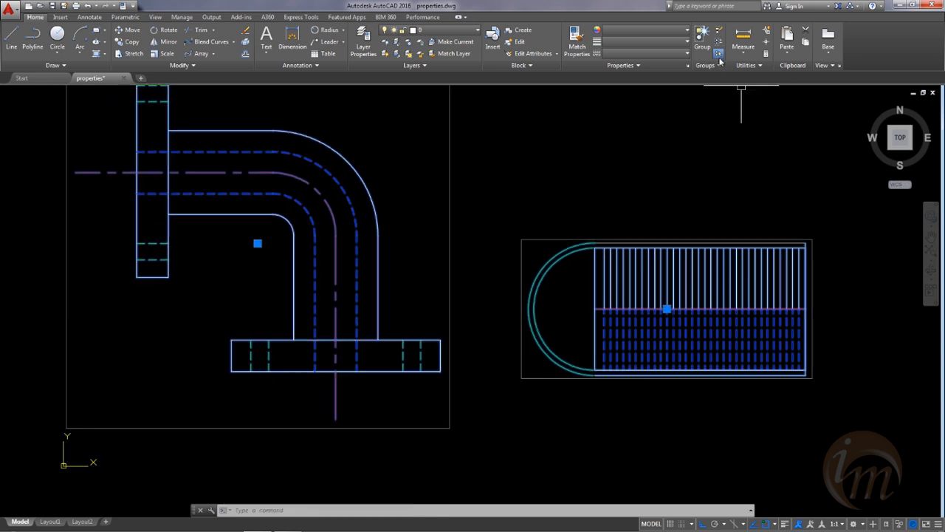
# Step: Turn group selection off, clear the selection of both shapes, and turn group selection back on
pyautogui.click(719, 54)
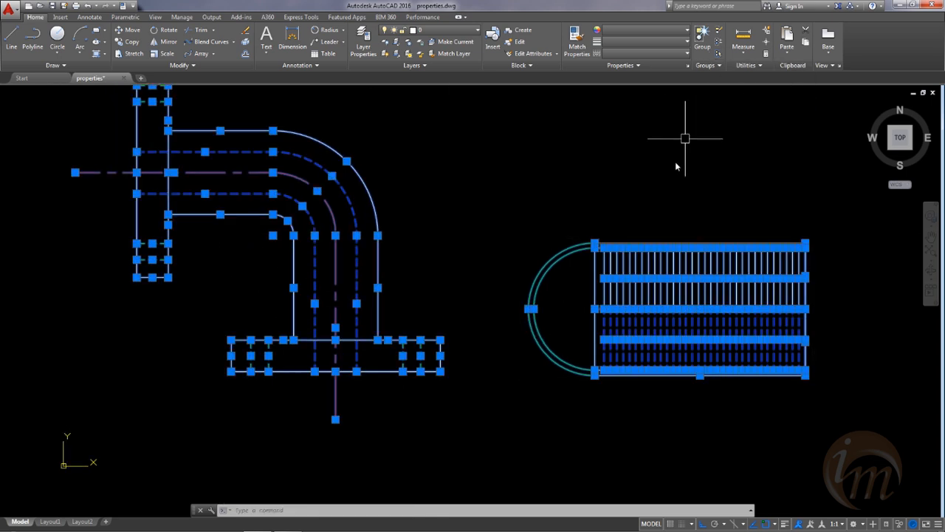
pyautogui.scroll(-3, 632, 193)
pyautogui.moveTo(632, 194); pyautogui.dragTo(590, 274, button='middle')
pyautogui.press('Escape')
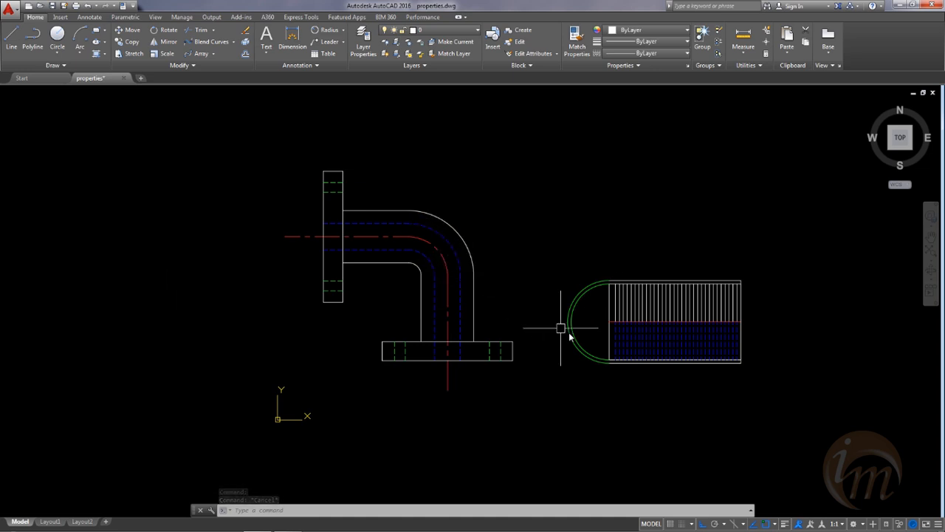
pyautogui.click(718, 55)
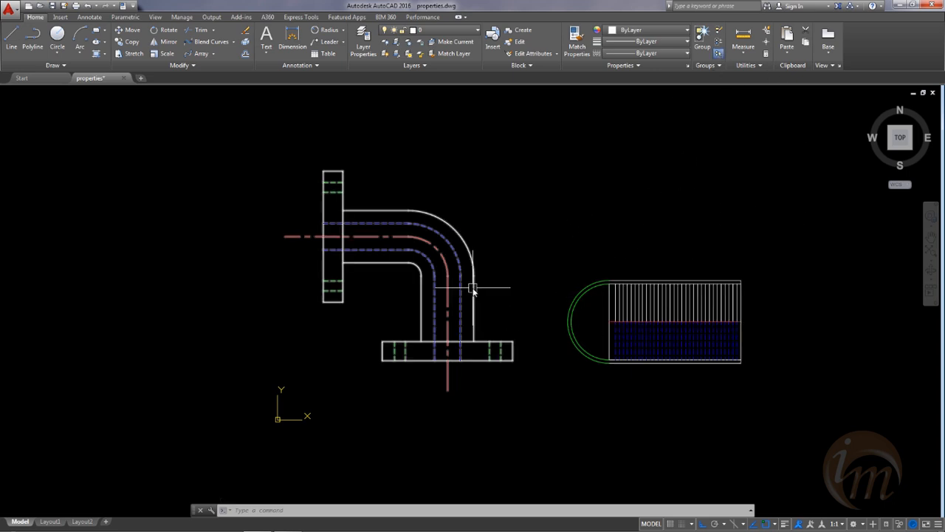